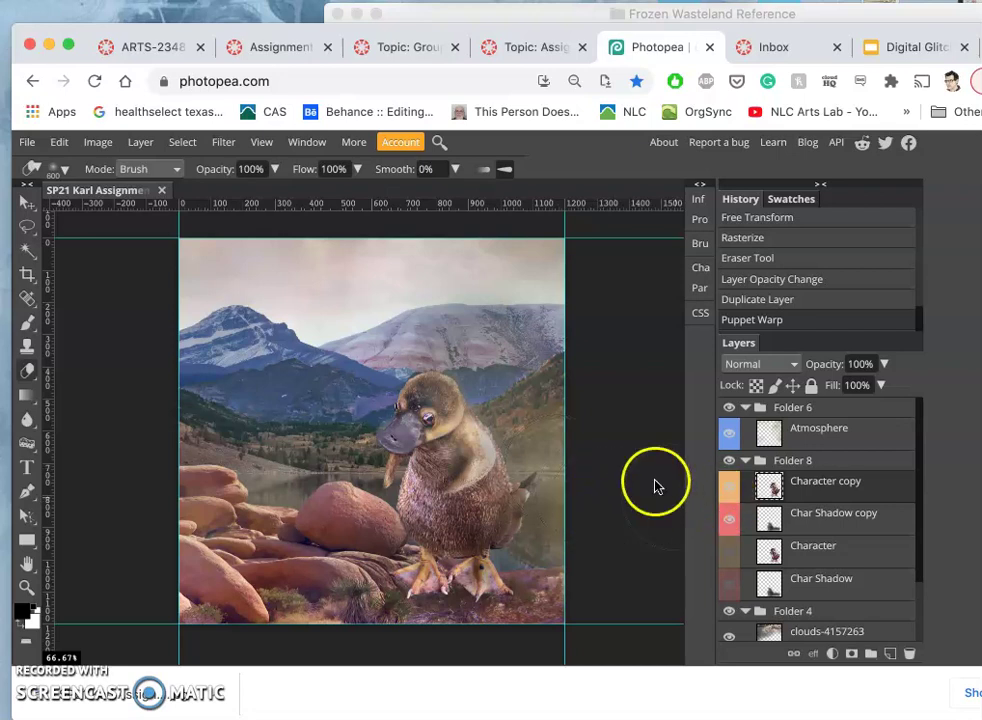
Go back to the Assignment #5 folder, open its Screen Shot file in Preview, and return to Photopea
click(797, 17)
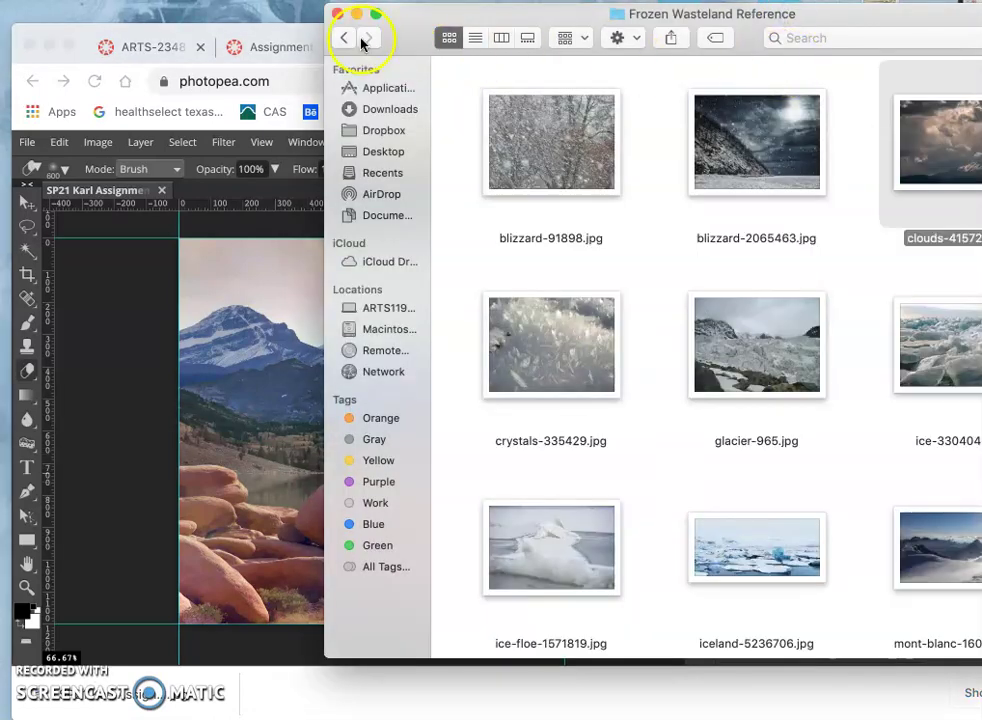
click(340, 35)
double_click(938, 156)
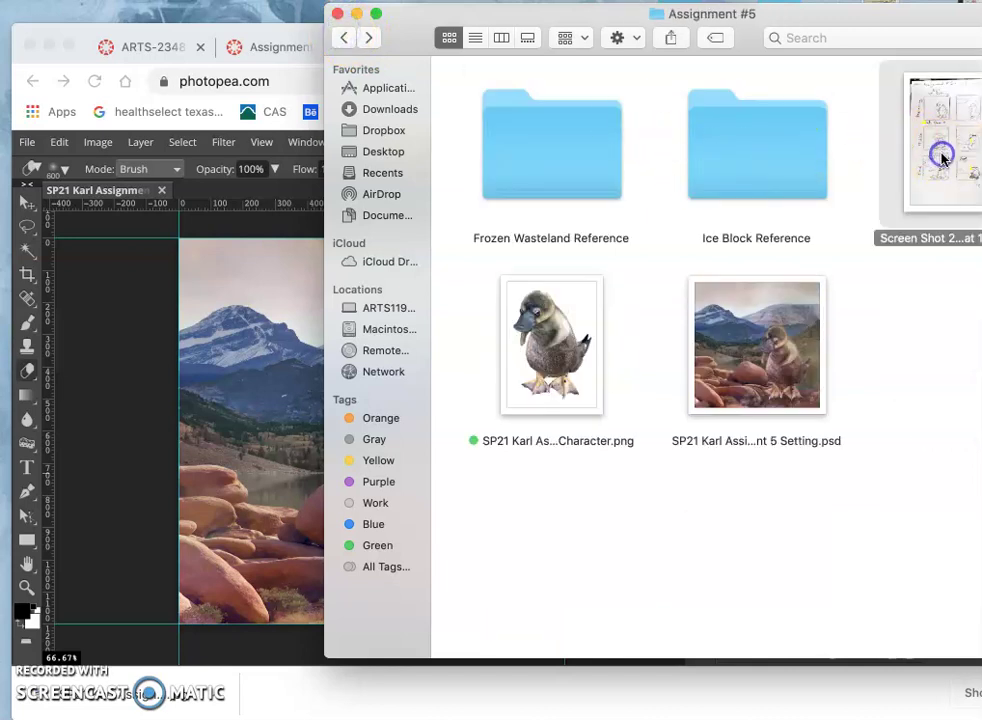
click(320, 310)
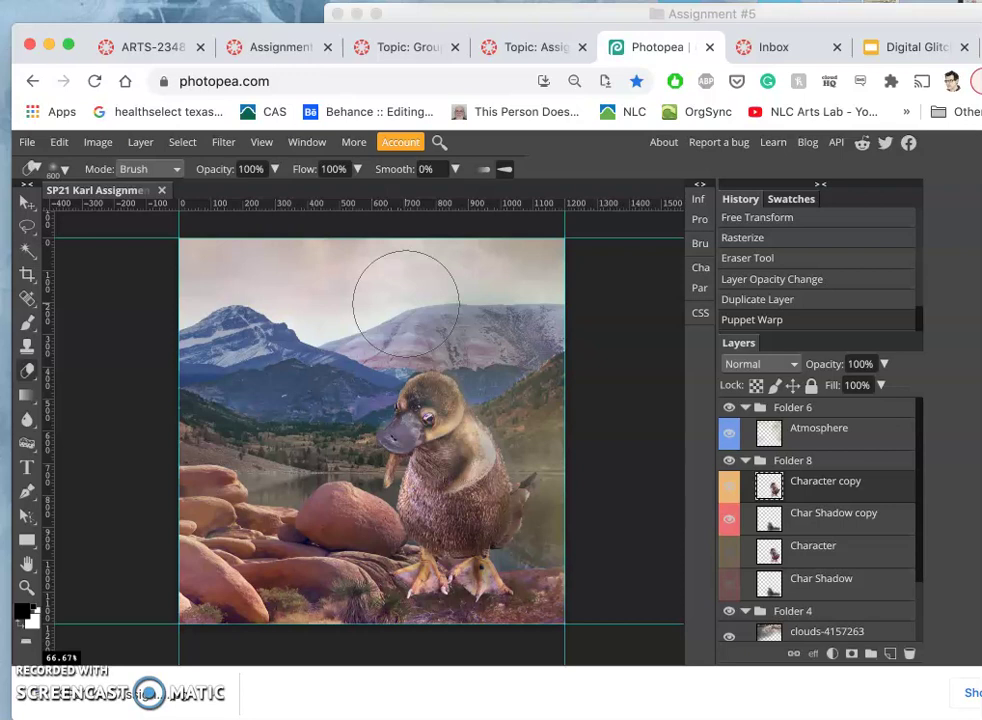
Bring Preview's storyboard screenshot with the Beginning, Middle and End sketches to the front
key(super+Tab)
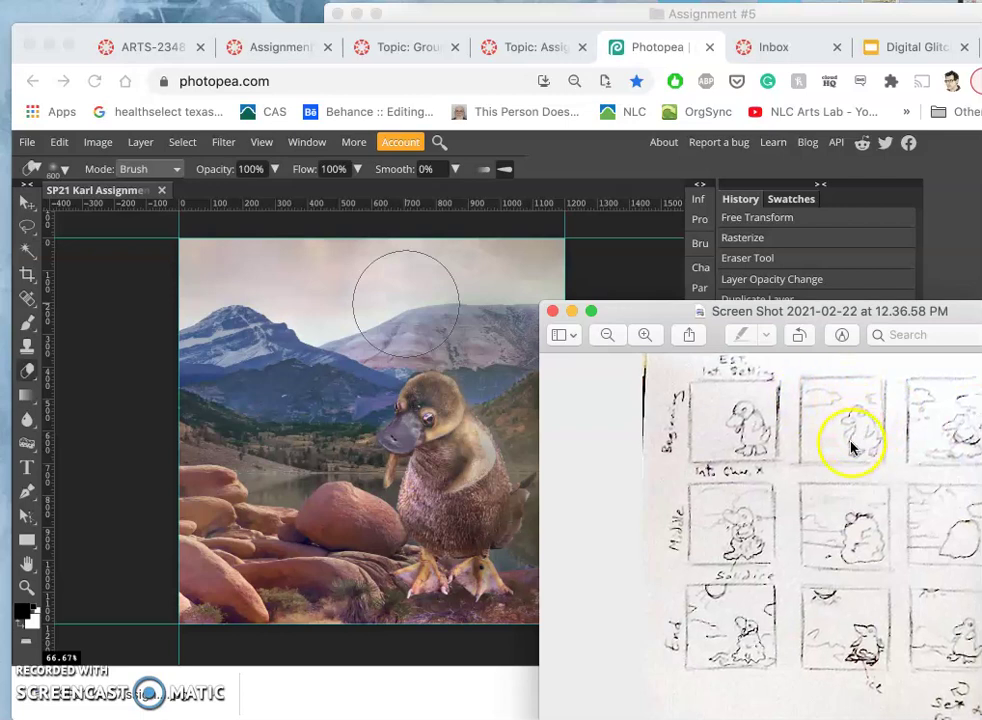
Back in Photopea, toggle the Background, Background copy and clouds layers to compare, leaving them visible
click(490, 465)
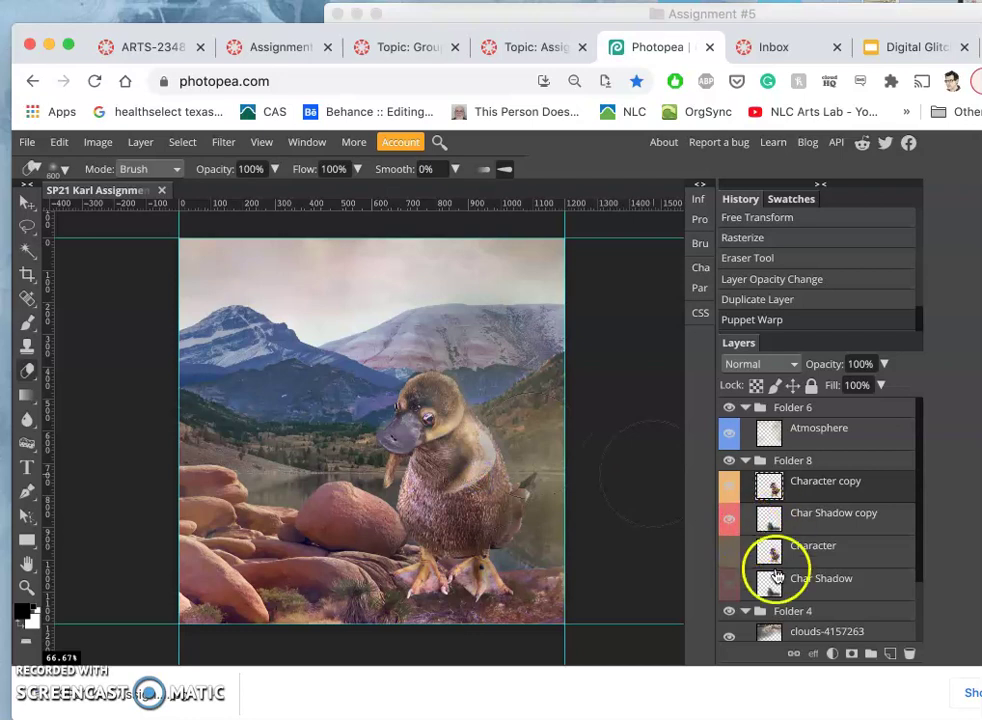
scroll(836, 583, down, 2)
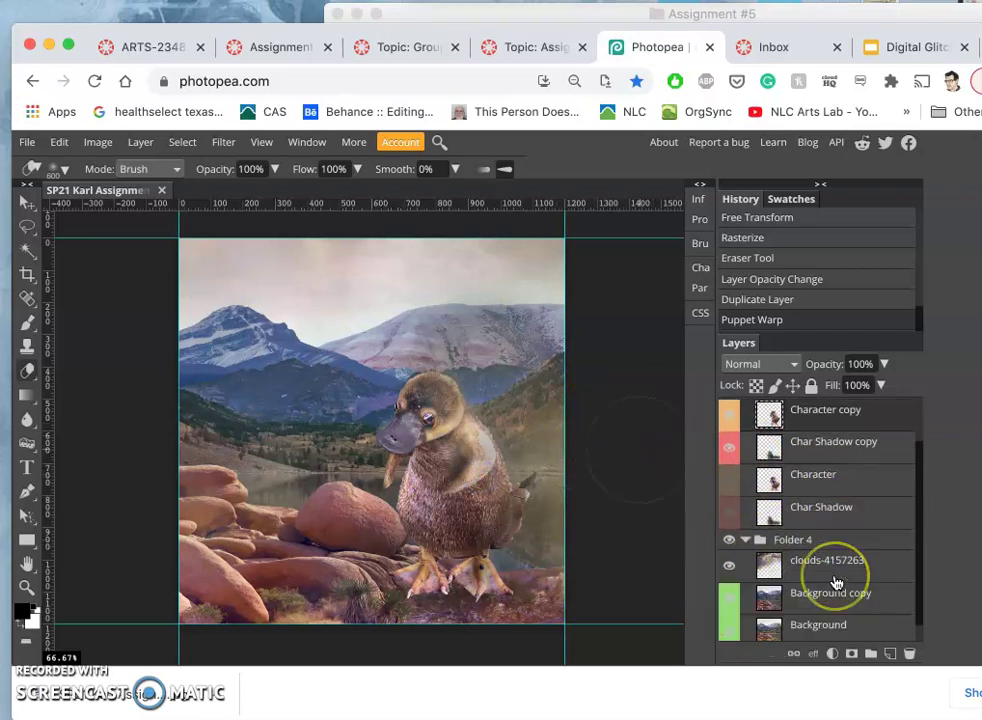
click(733, 590)
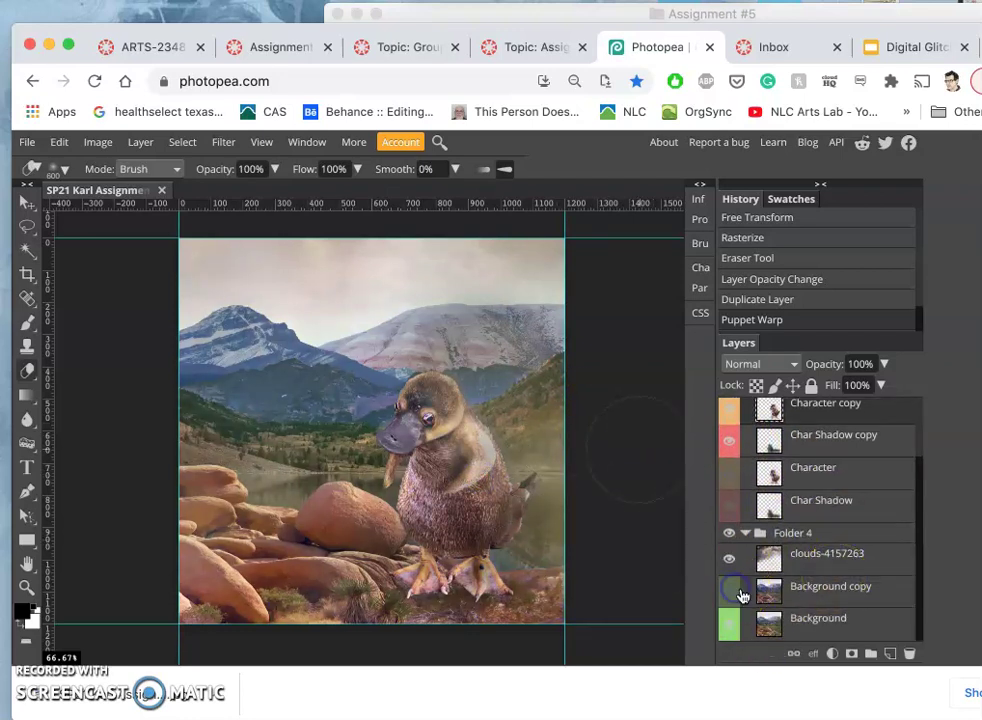
click(730, 625)
click(727, 626)
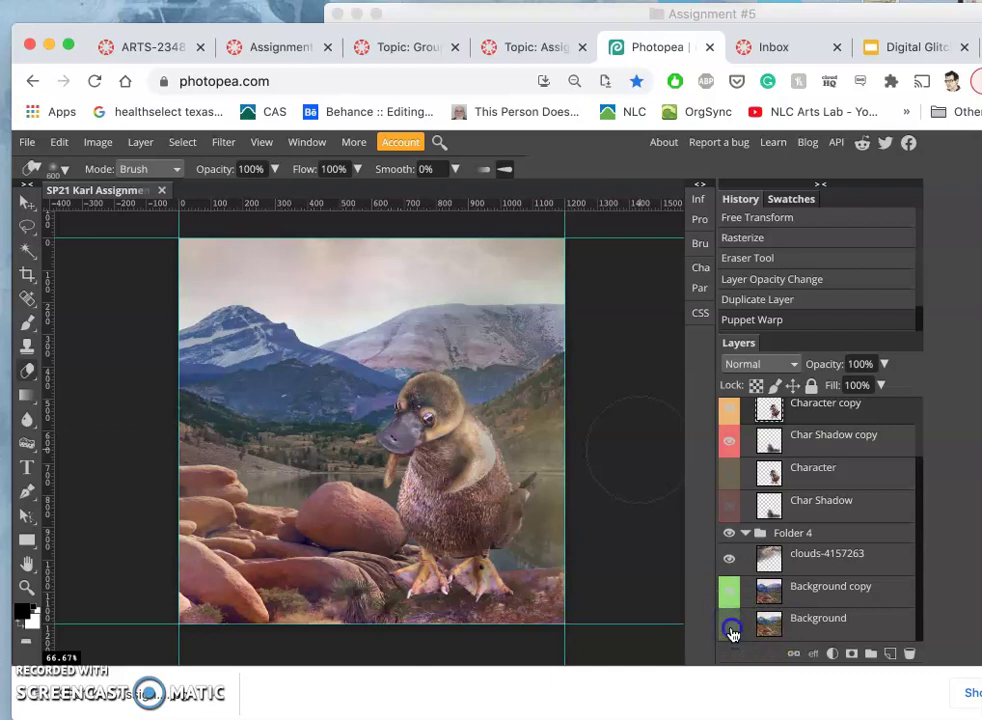
click(730, 562)
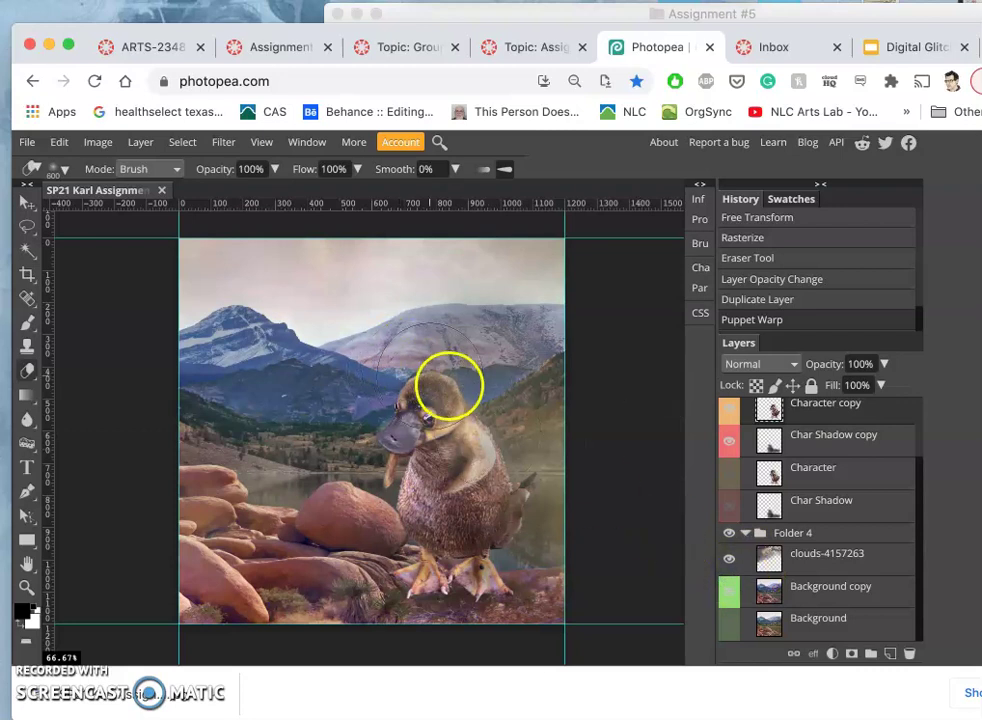
click(729, 628)
click(730, 591)
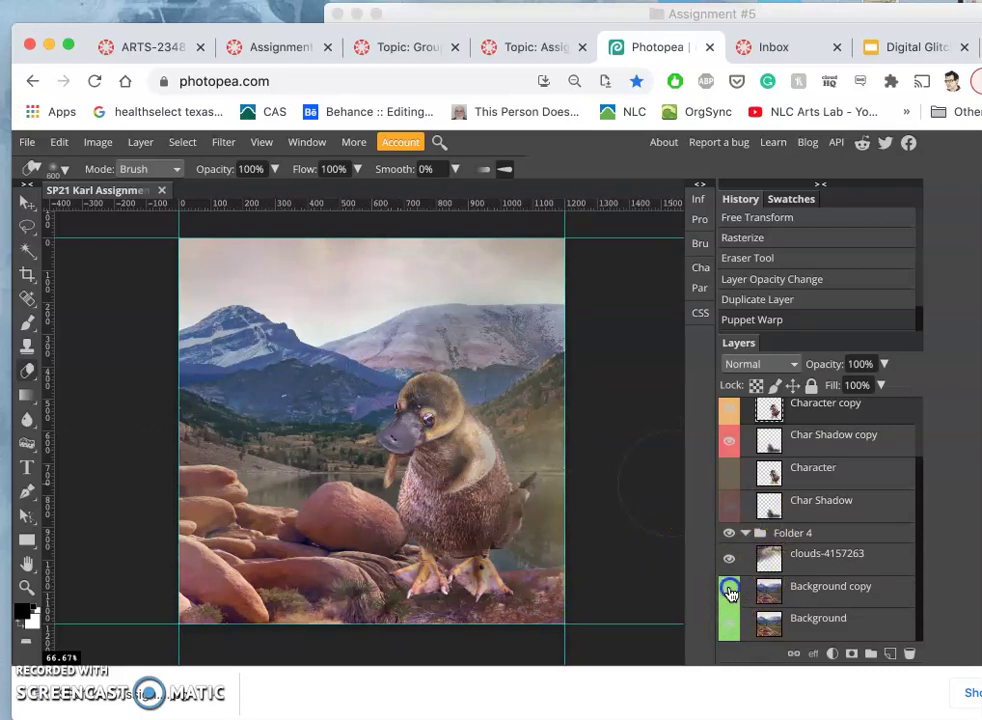
Compare the Character and Char Shadow layers against their copies, then select Char Shadow copy
scroll(771, 500, up, 3)
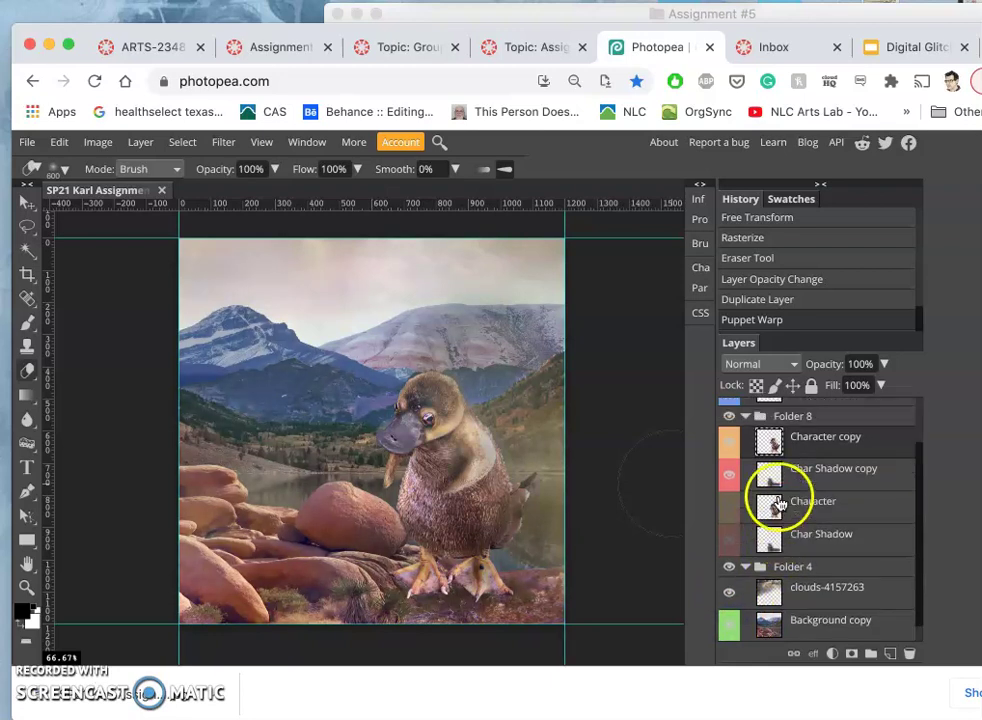
click(730, 512)
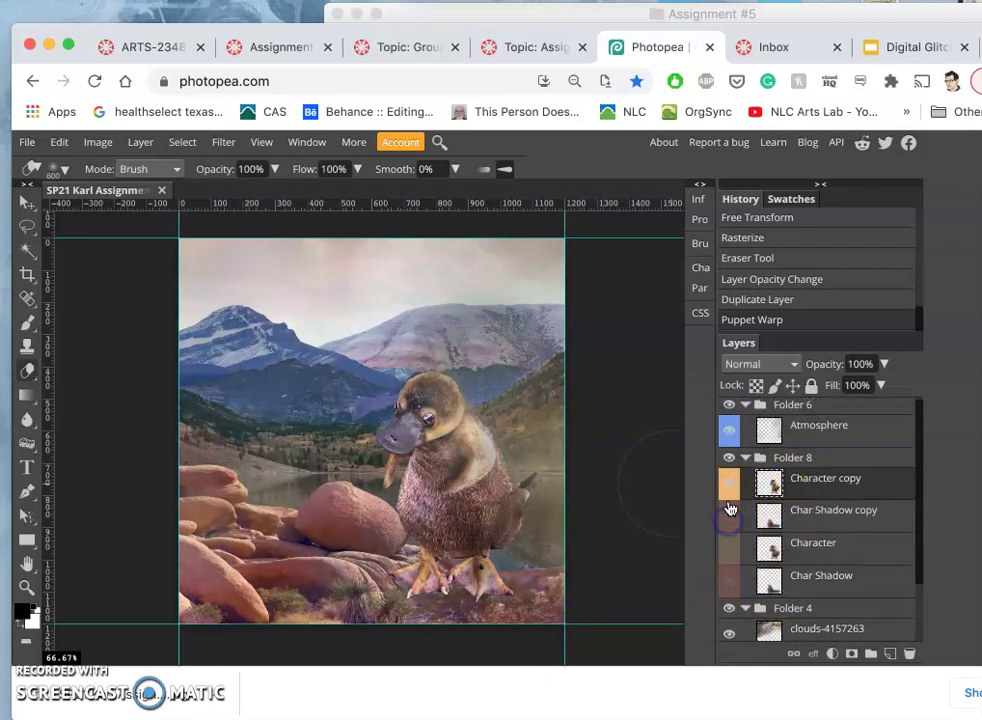
click(730, 488)
click(731, 543)
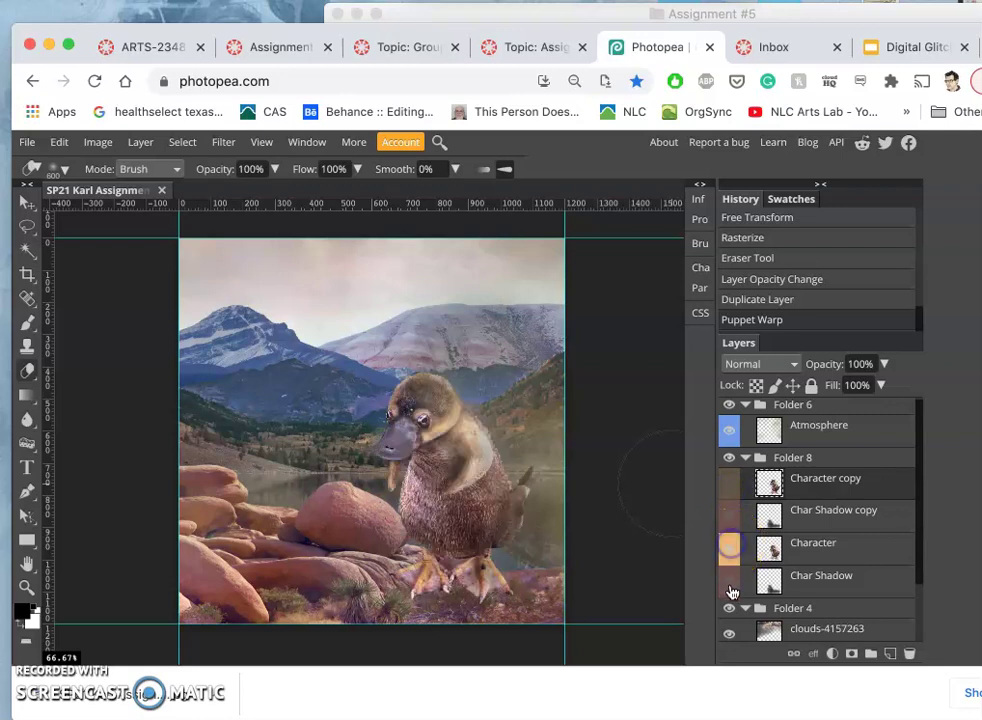
click(731, 588)
click(728, 562)
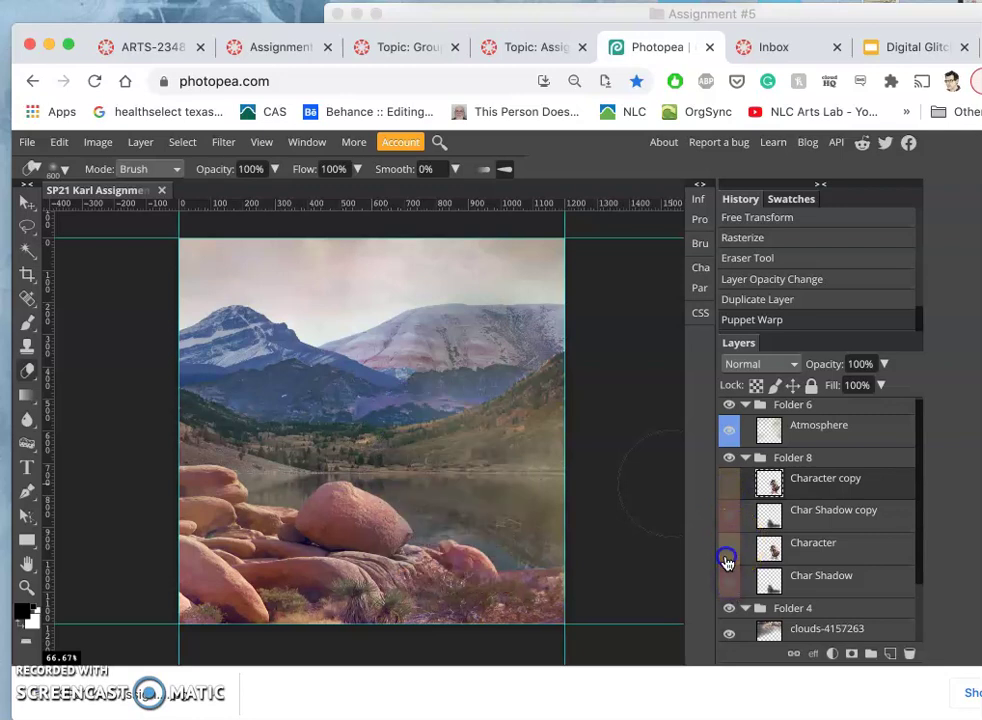
click(728, 485)
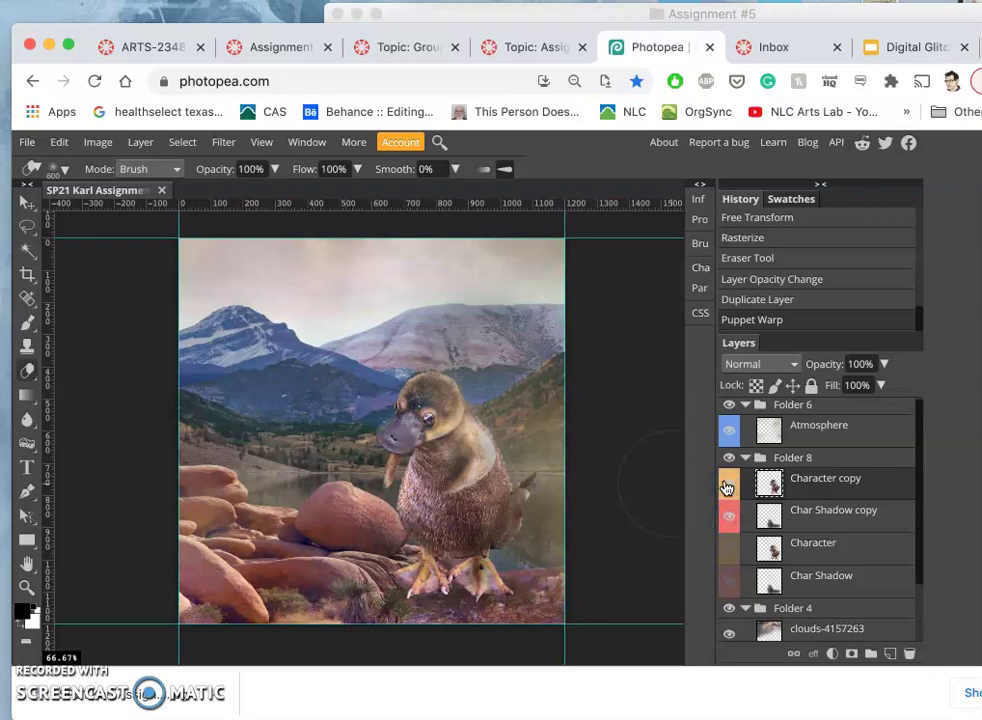
click(730, 517)
click(776, 520)
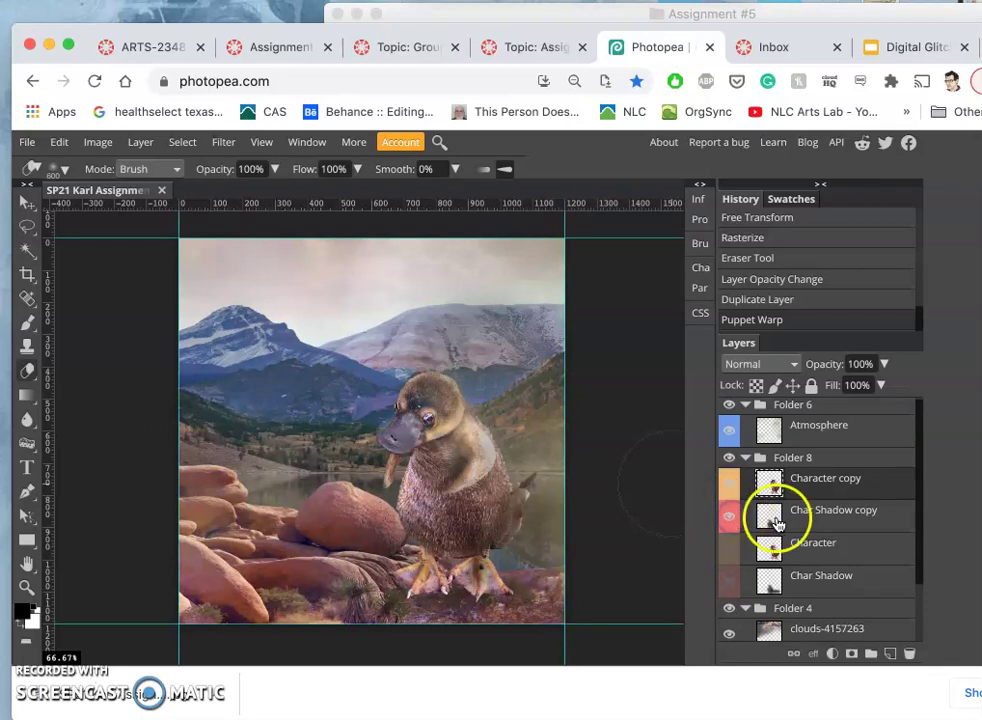
Nudge the Char Shadow copy slightly left under the platypus's feet with the Move tool
click(799, 519)
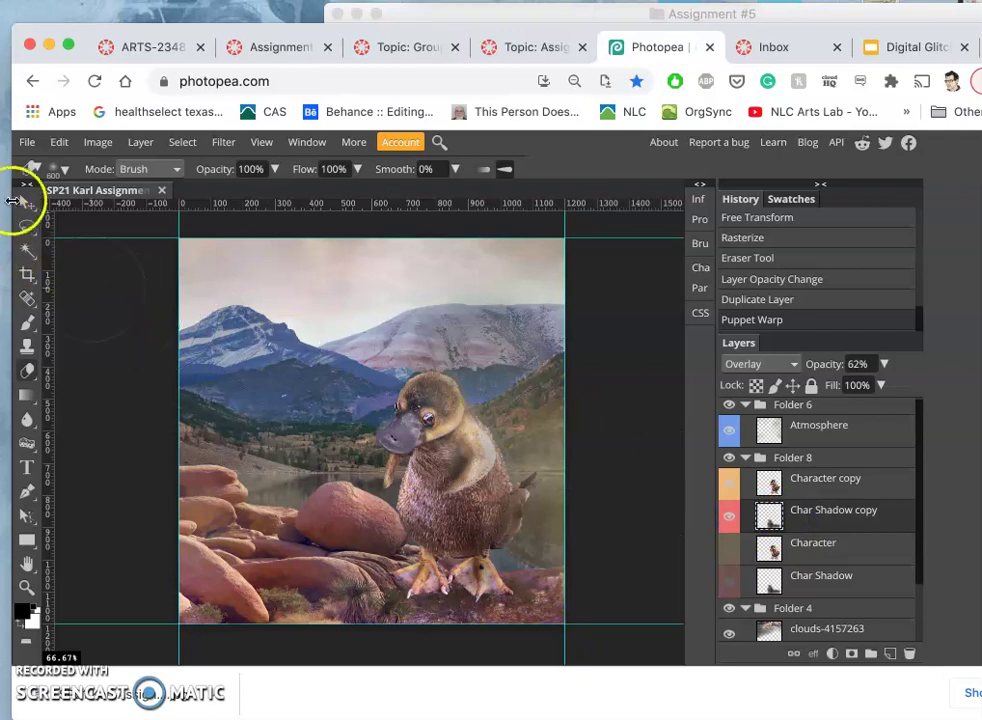
click(26, 202)
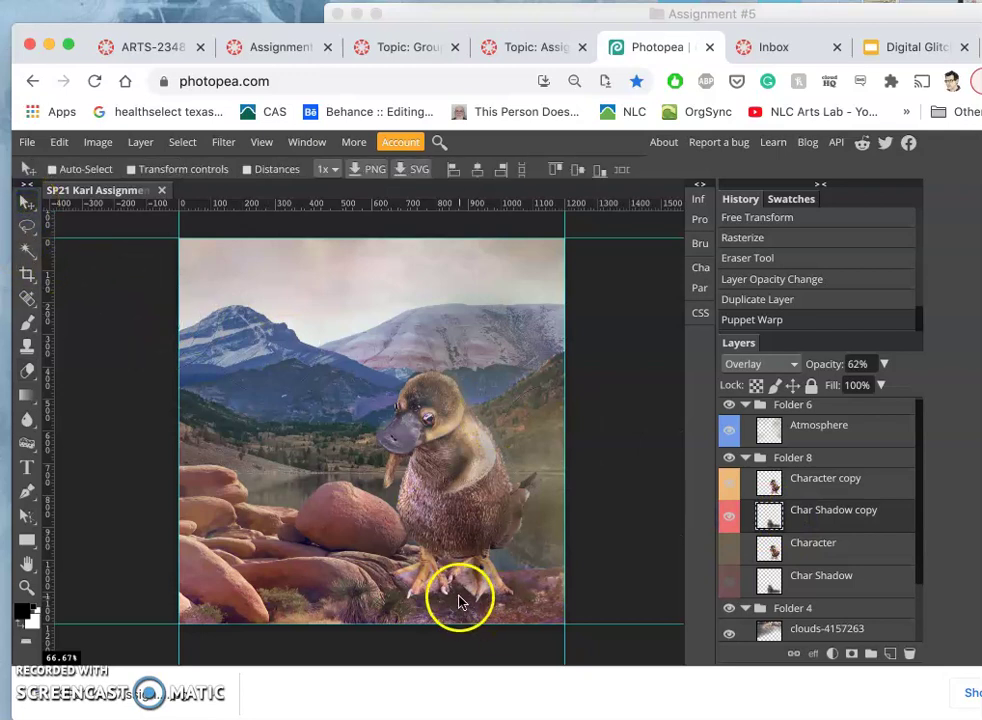
drag(459, 601, 452, 600)
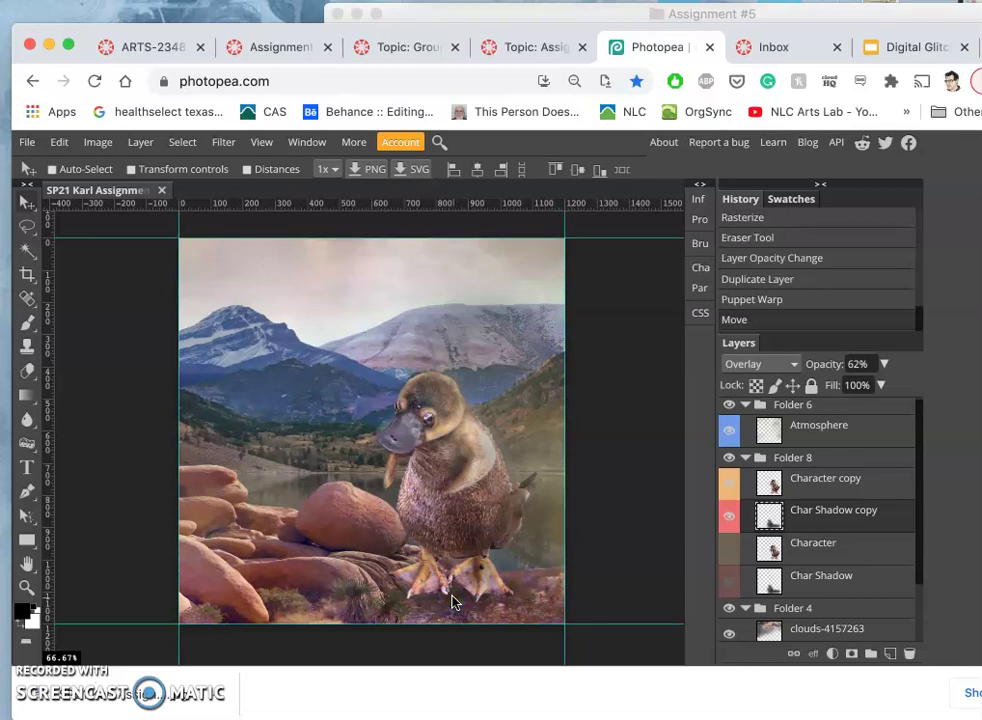
click(729, 517)
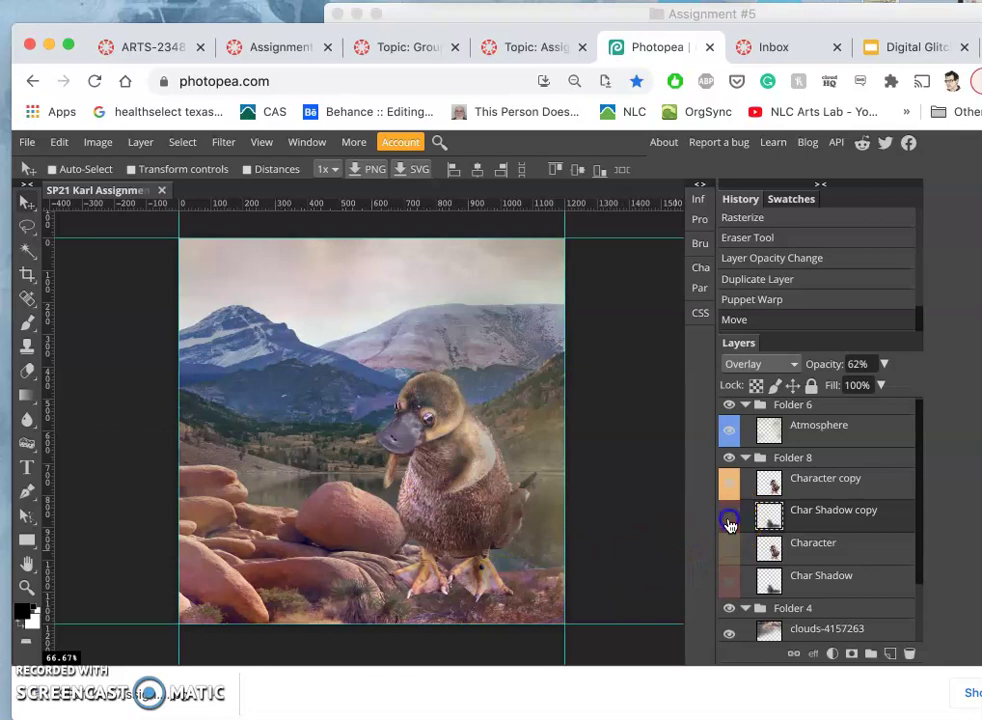
click(729, 517)
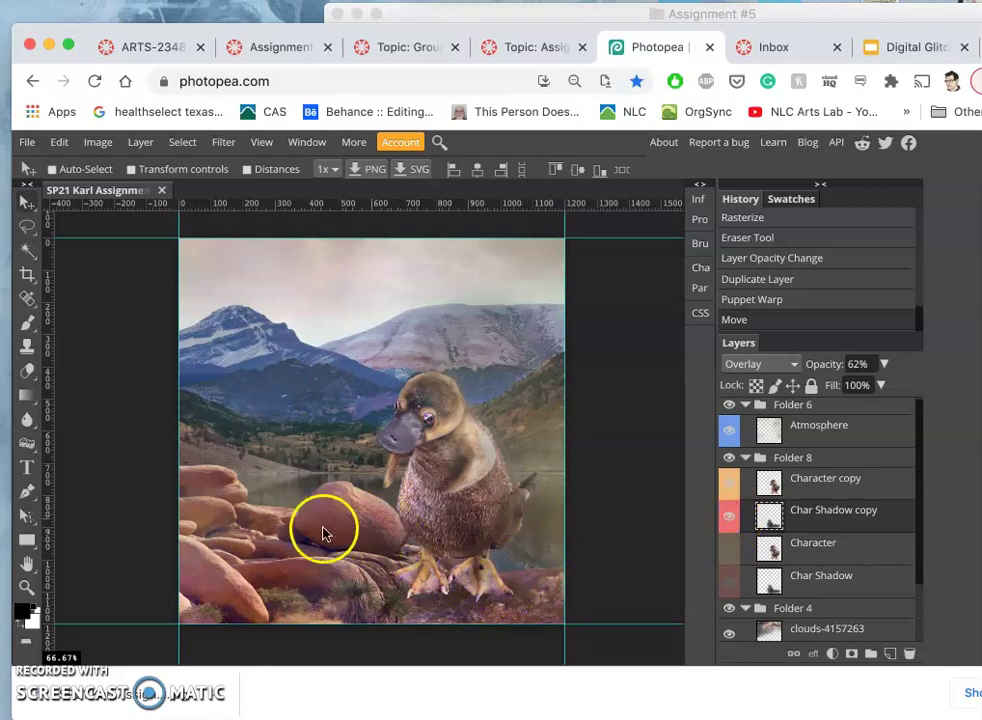
Reposition the shadow copy near the platypus and leave the original Char Shadow layer hidden
click(731, 587)
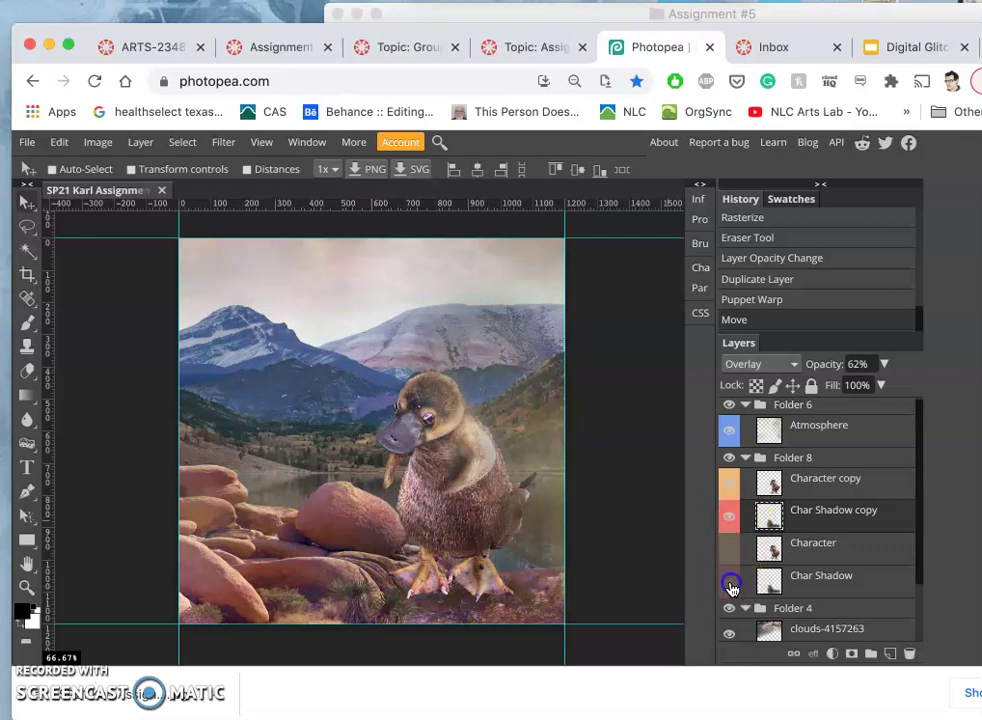
click(731, 587)
click(730, 522)
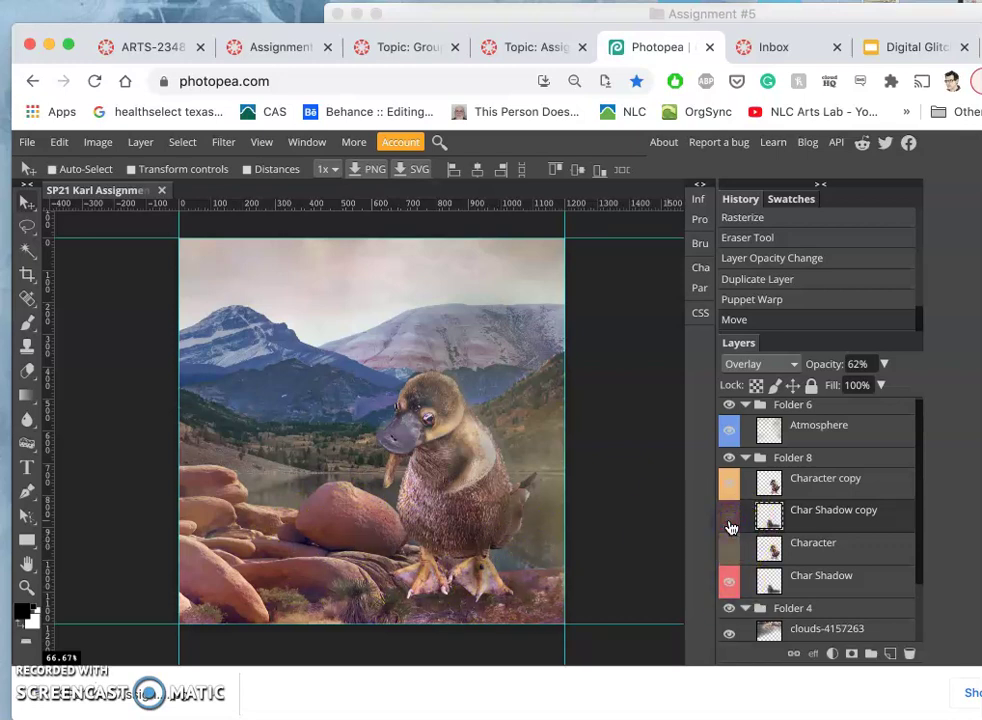
click(731, 522)
click(731, 578)
drag(430, 545, 519, 563)
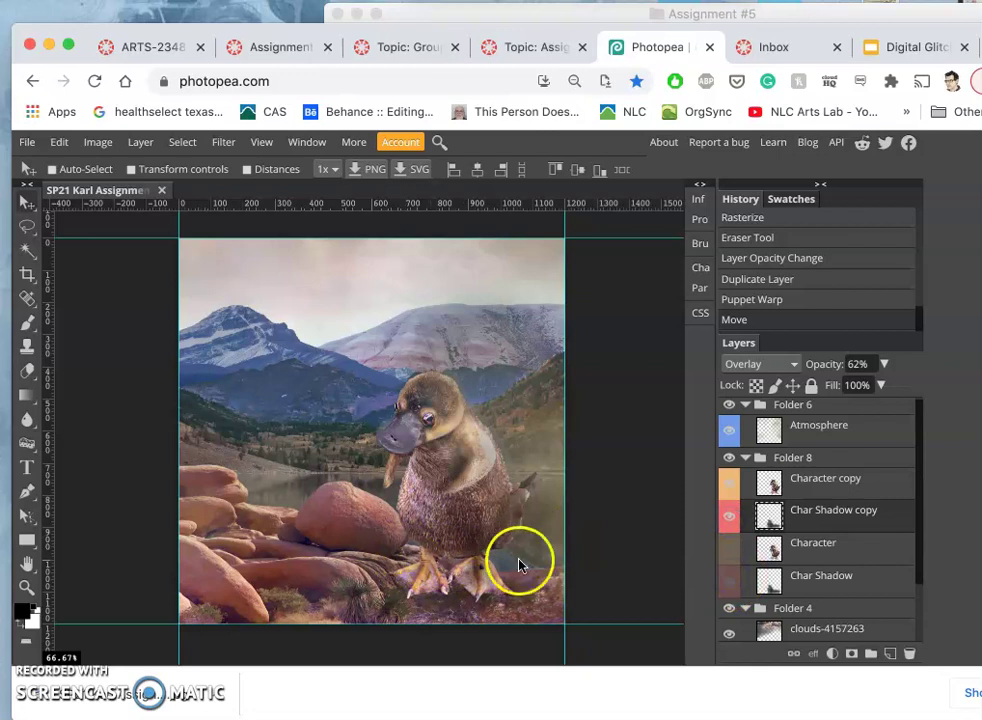
click(731, 580)
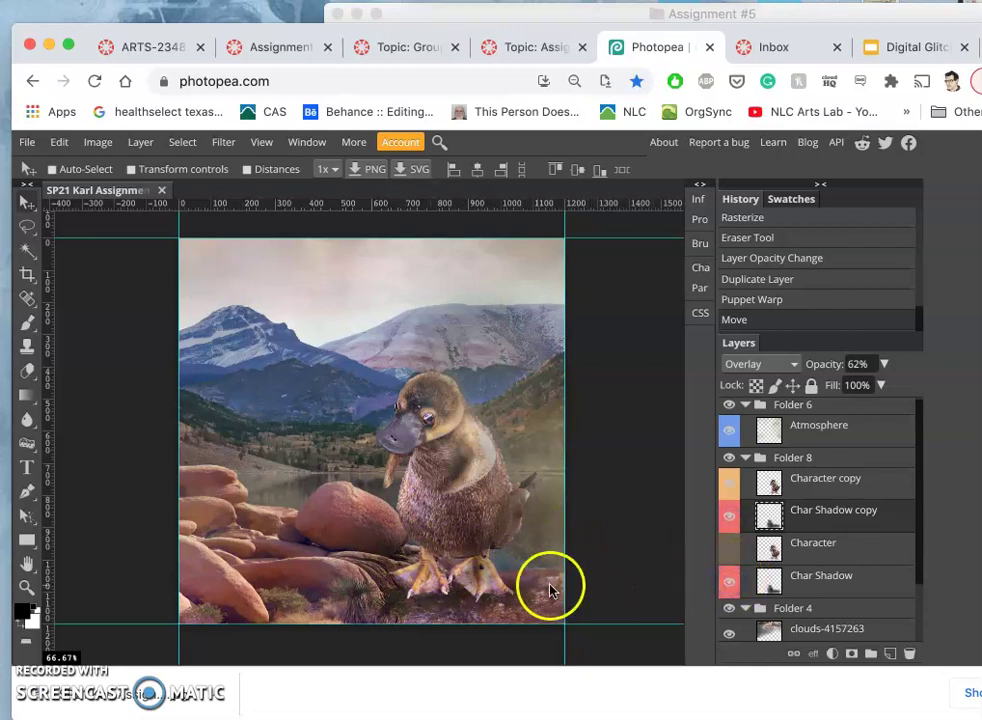
click(731, 580)
click(733, 520)
click(733, 520)
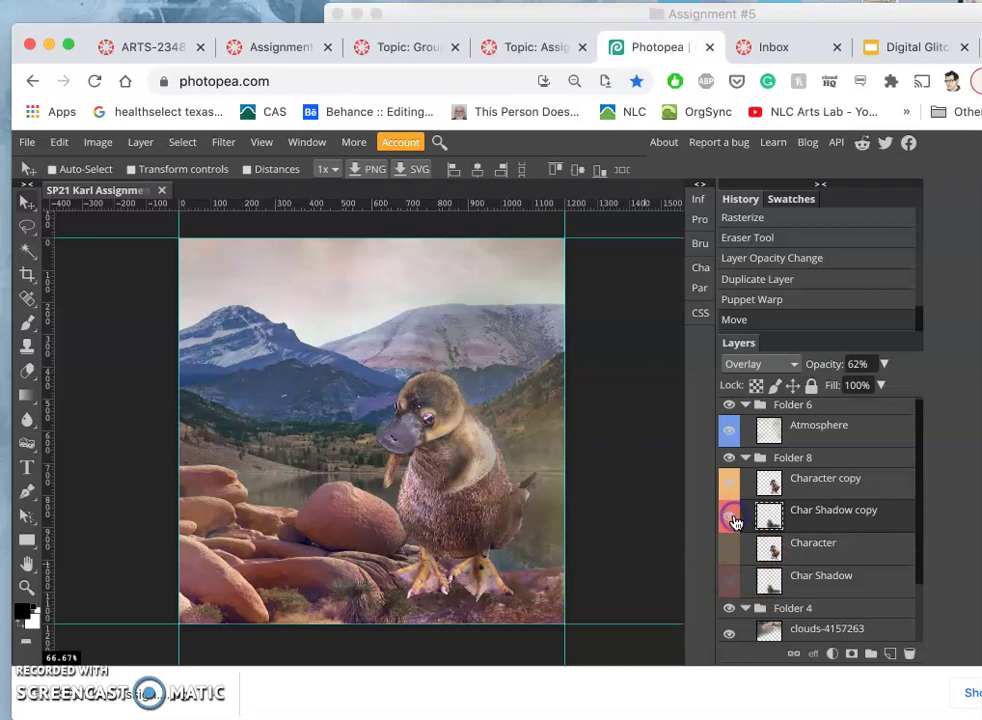
Duplicate the Atmosphere layer, move the copy down-right off the platypus's head, and hide the original
click(778, 418)
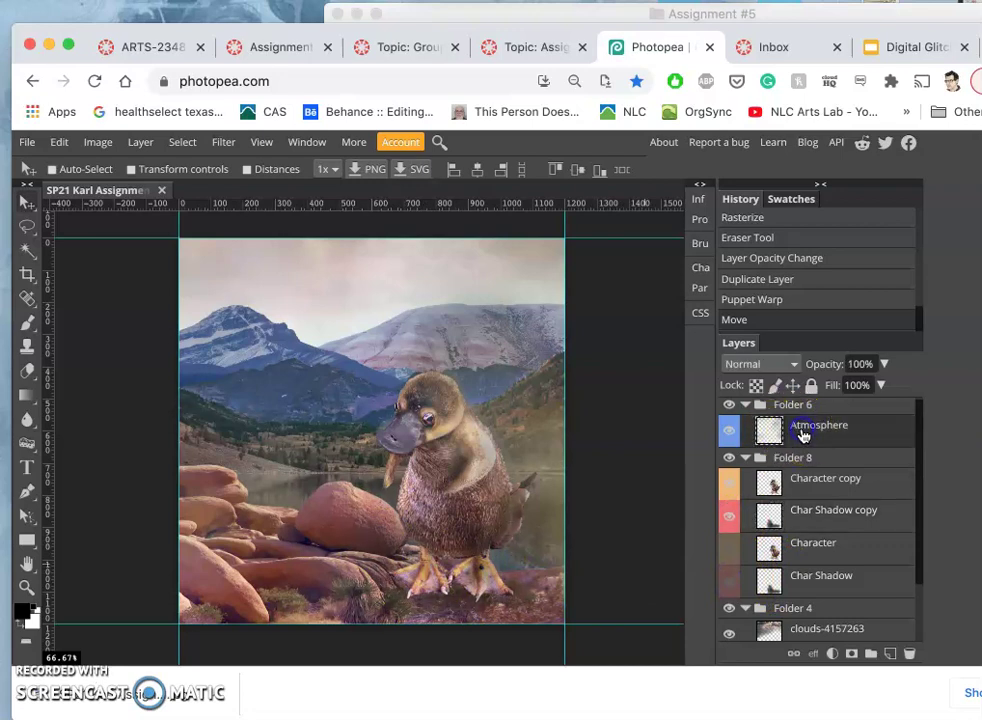
key(ctrl+j)
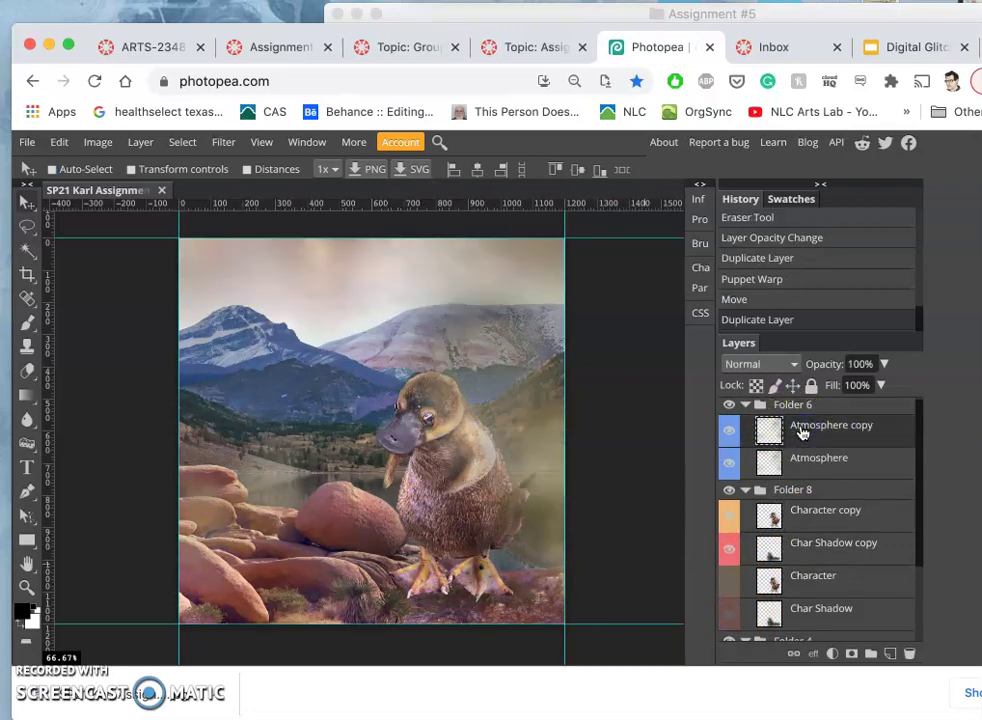
drag(800, 436, 753, 451)
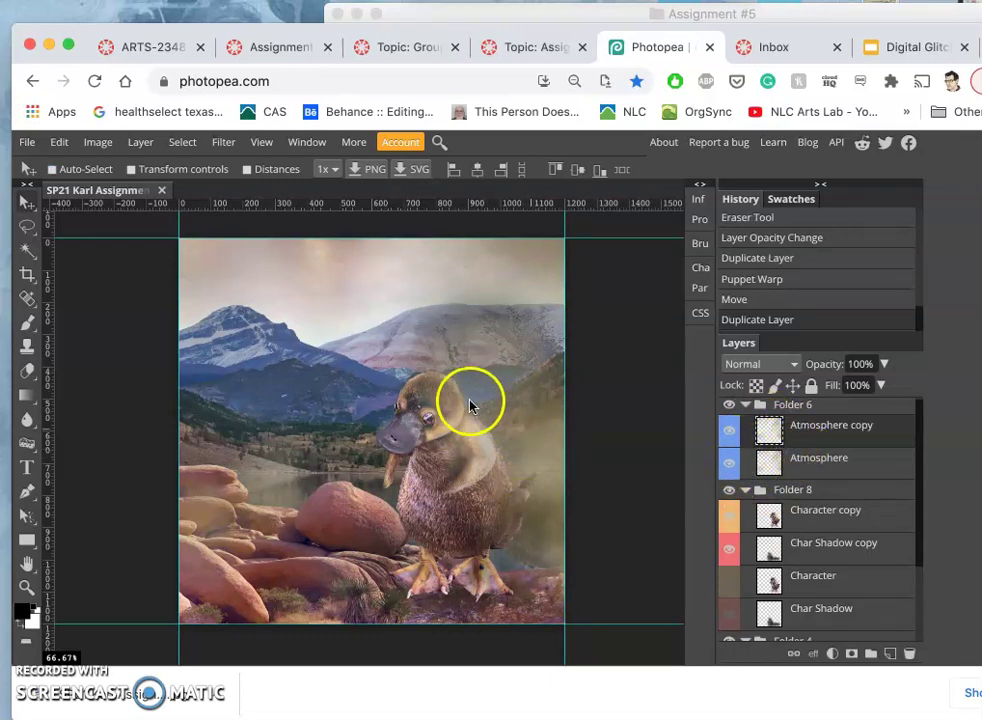
drag(472, 405, 531, 500)
click(734, 468)
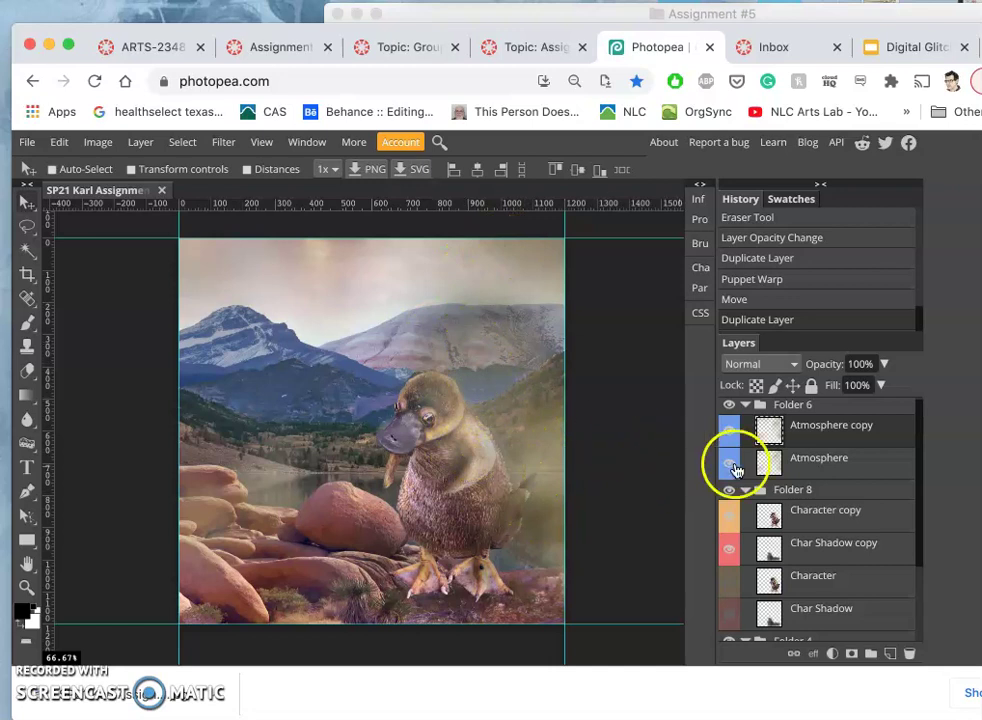
click(735, 468)
click(735, 468)
click(735, 468)
click(810, 440)
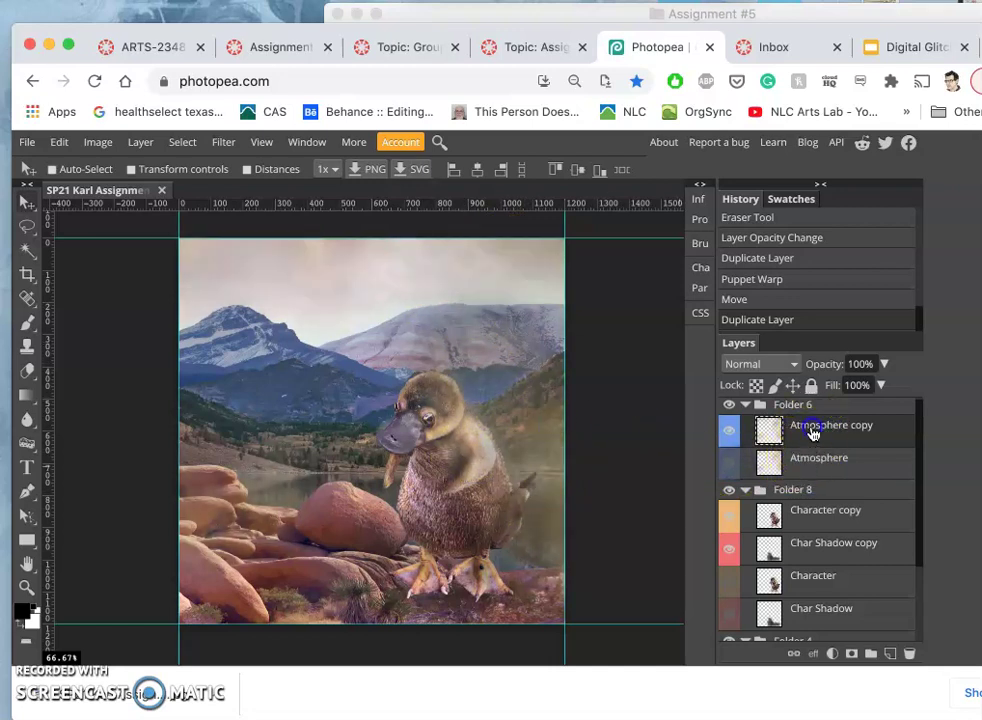
click(148, 170)
Apply Color Balance to the Atmosphere copy with midtones Green 15 and Blue 30
click(98, 142)
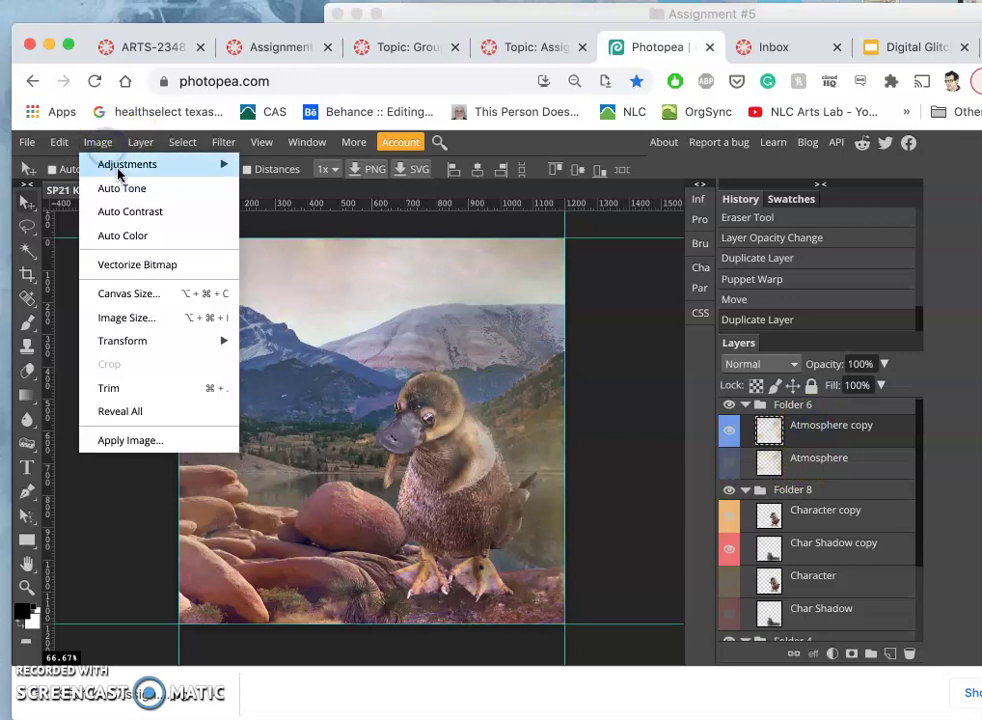
mouse_move(152, 166)
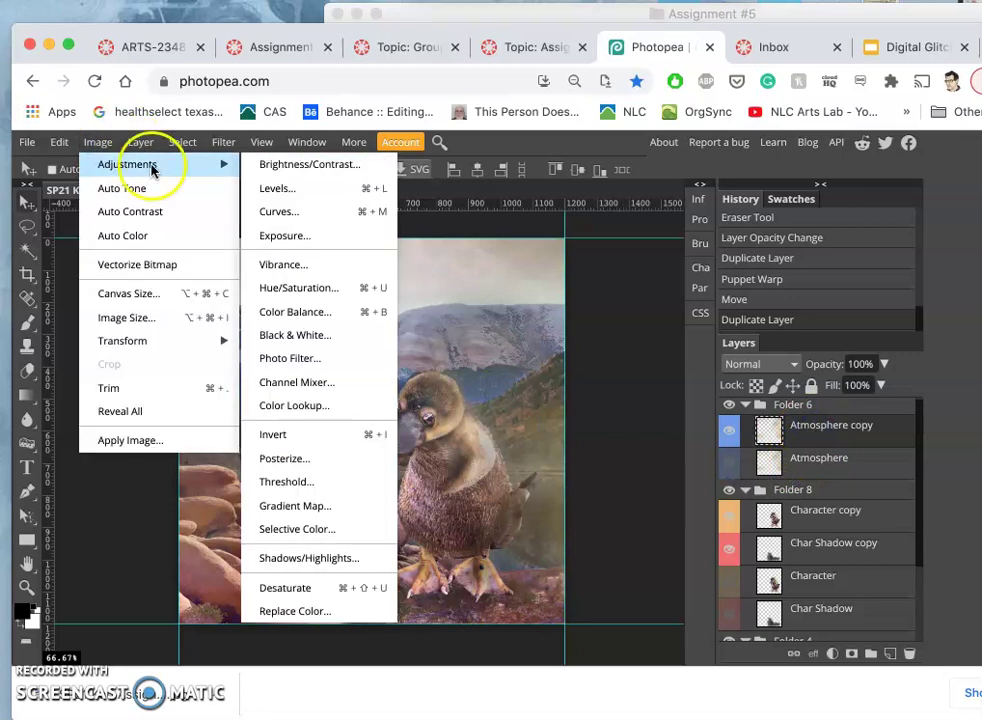
click(289, 313)
click(566, 318)
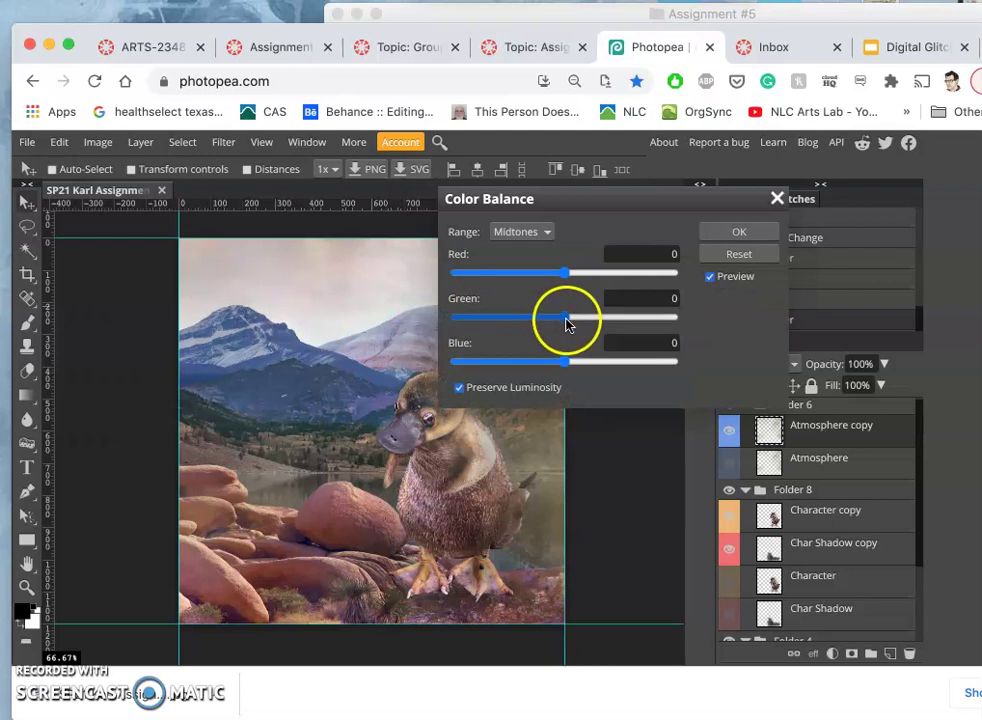
drag(570, 322, 578, 322)
click(585, 362)
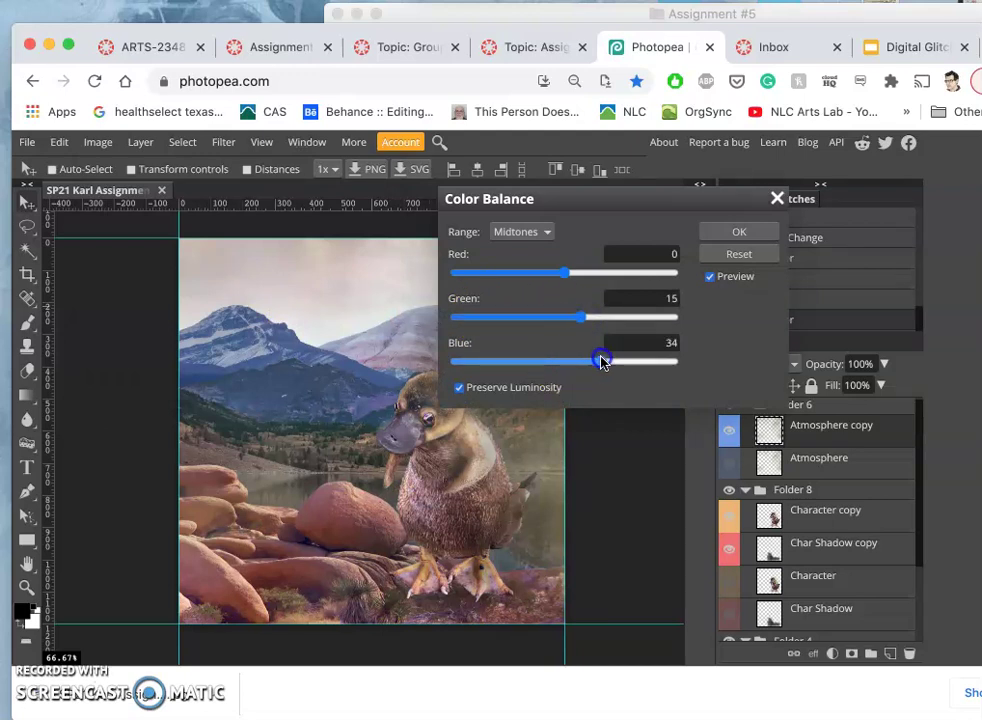
drag(597, 364, 595, 363)
click(707, 229)
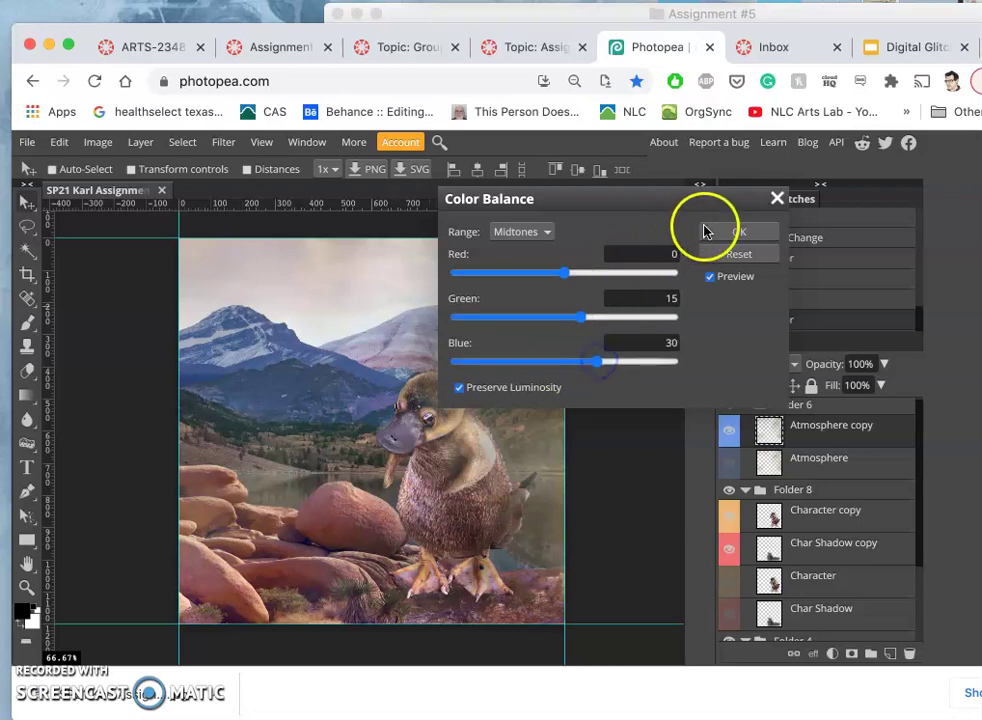
click(785, 432)
Compare both Atmosphere hazes, keep only the colour-balanced copy visible, and drag it toward the platypus
click(731, 460)
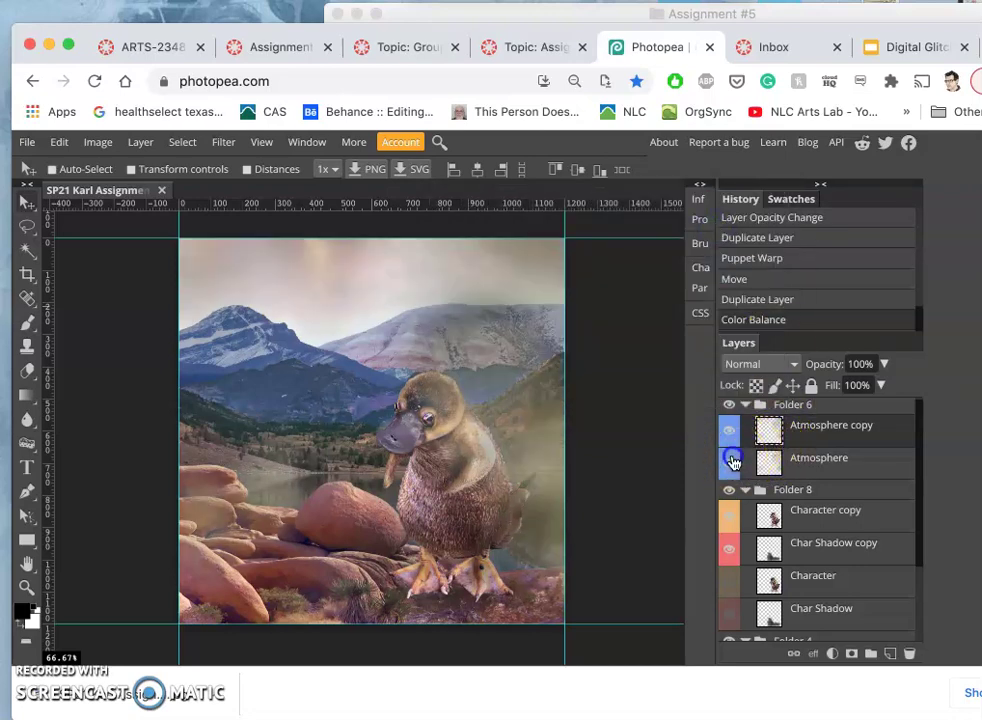
click(733, 433)
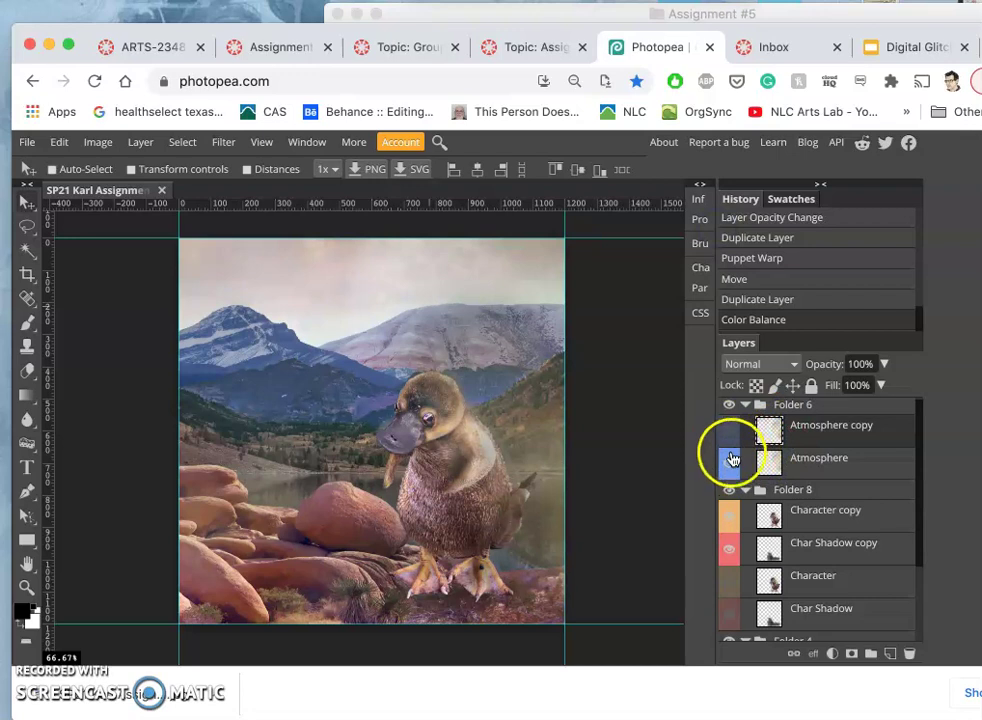
click(729, 461)
click(733, 430)
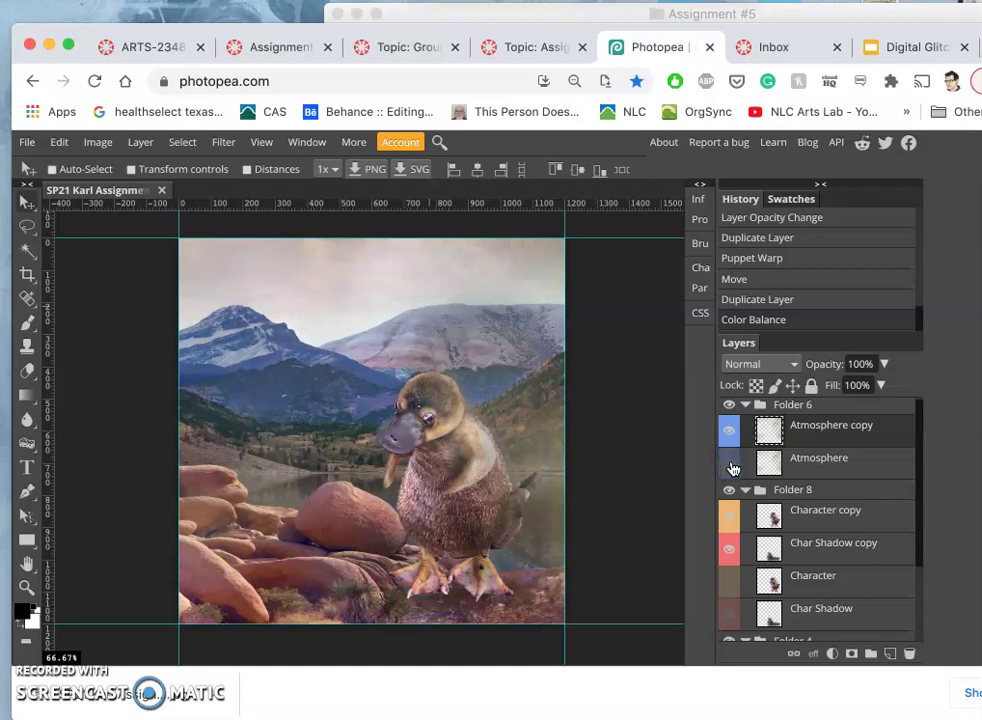
click(731, 432)
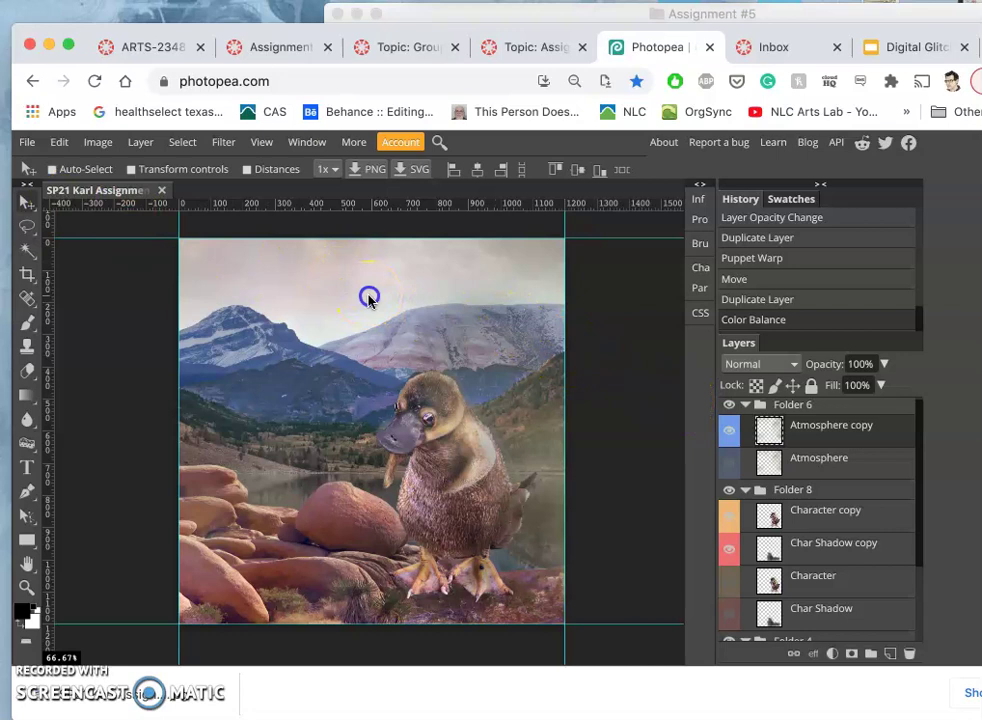
drag(356, 302, 423, 395)
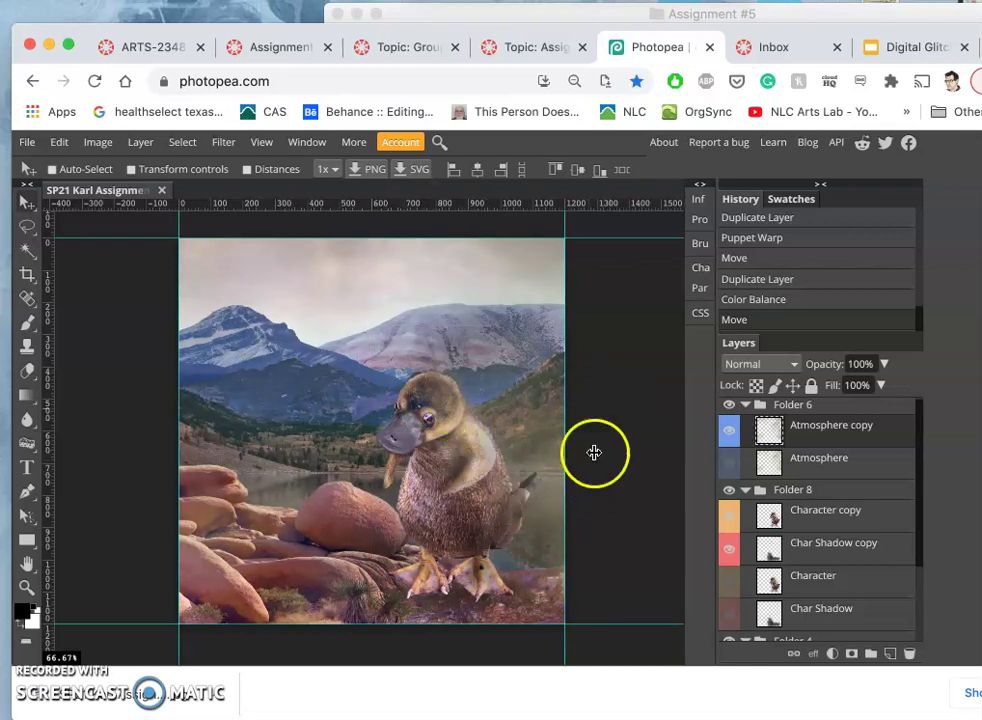
Lower the clouds-4157263 layer's opacity to about 15%, checking the sky with it on and off
scroll(785, 535, down, 3)
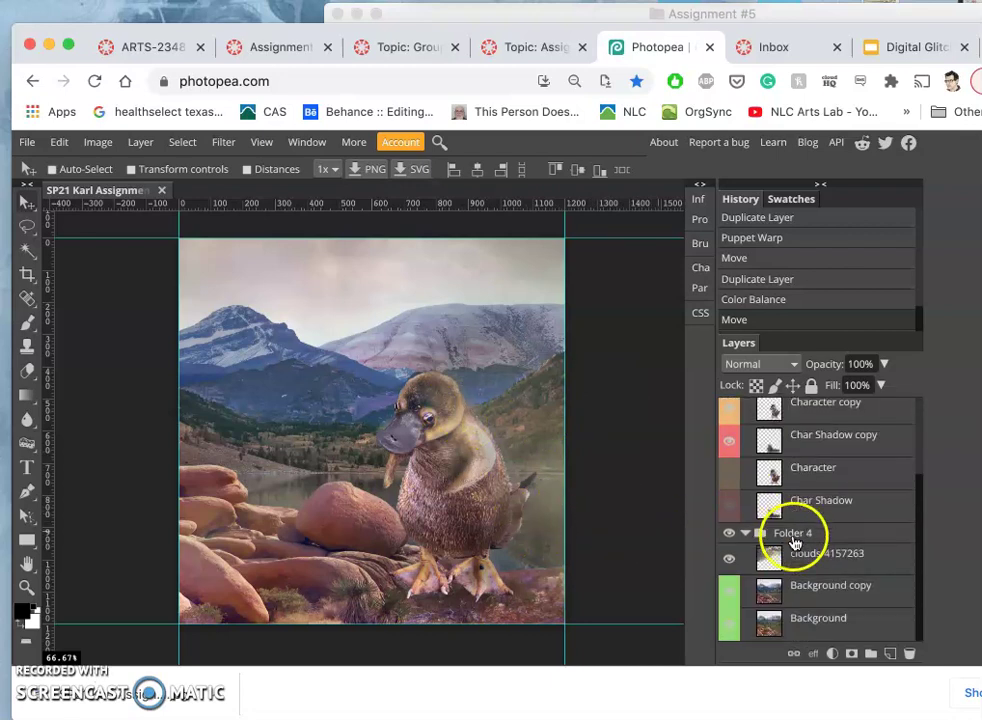
click(790, 566)
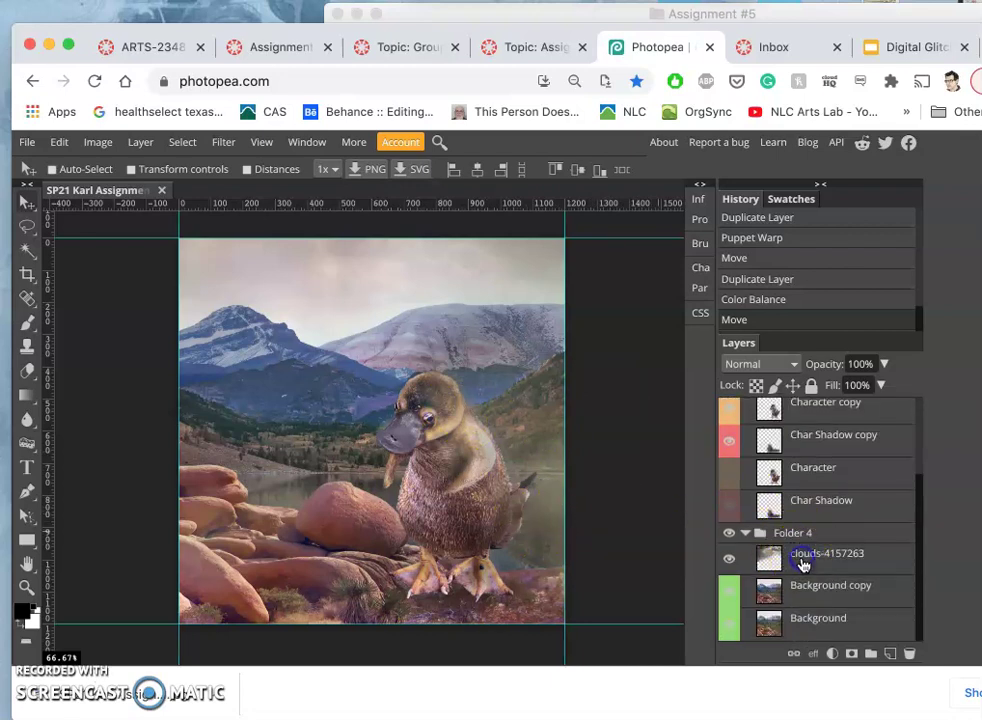
click(882, 364)
drag(821, 387, 837, 387)
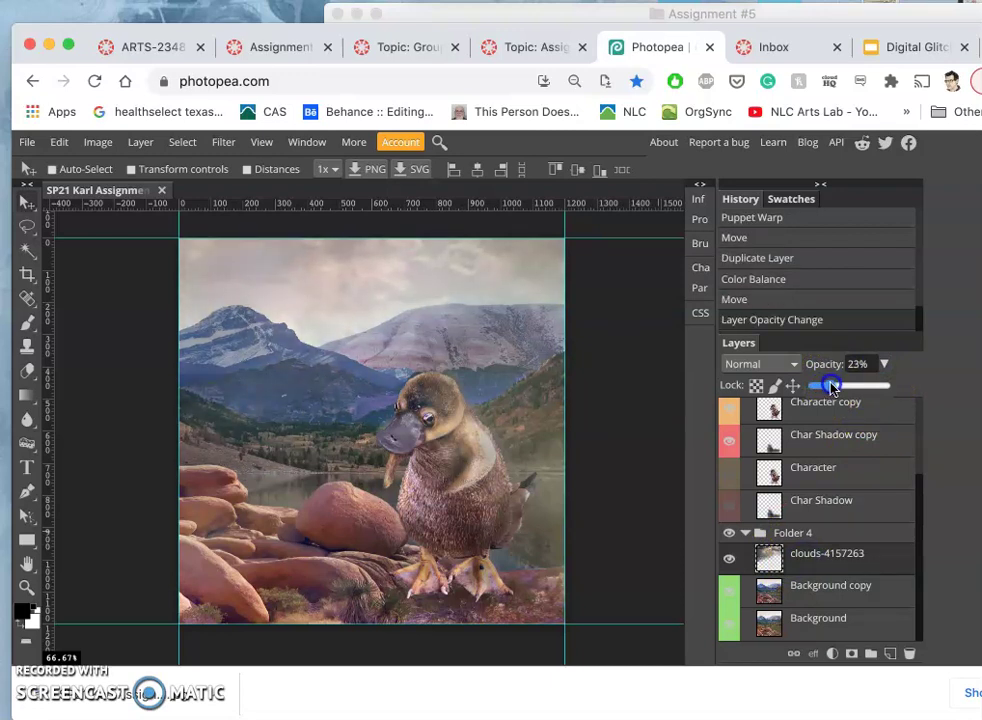
drag(832, 388, 833, 388)
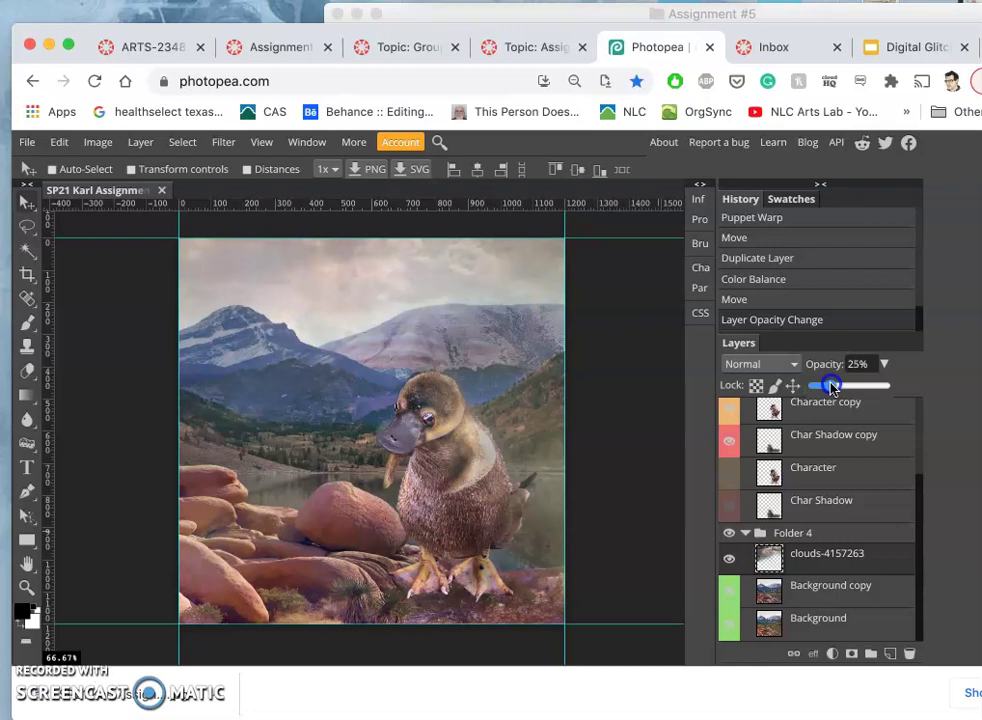
click(730, 561)
click(731, 561)
click(884, 364)
drag(830, 388, 826, 388)
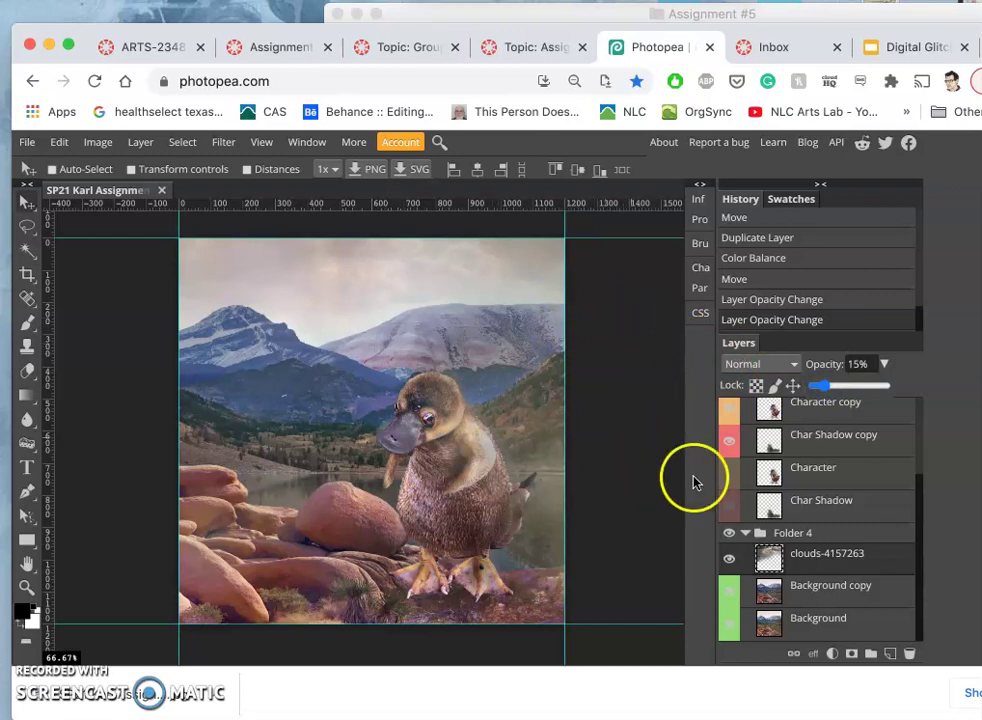
scroll(780, 420, up, 3)
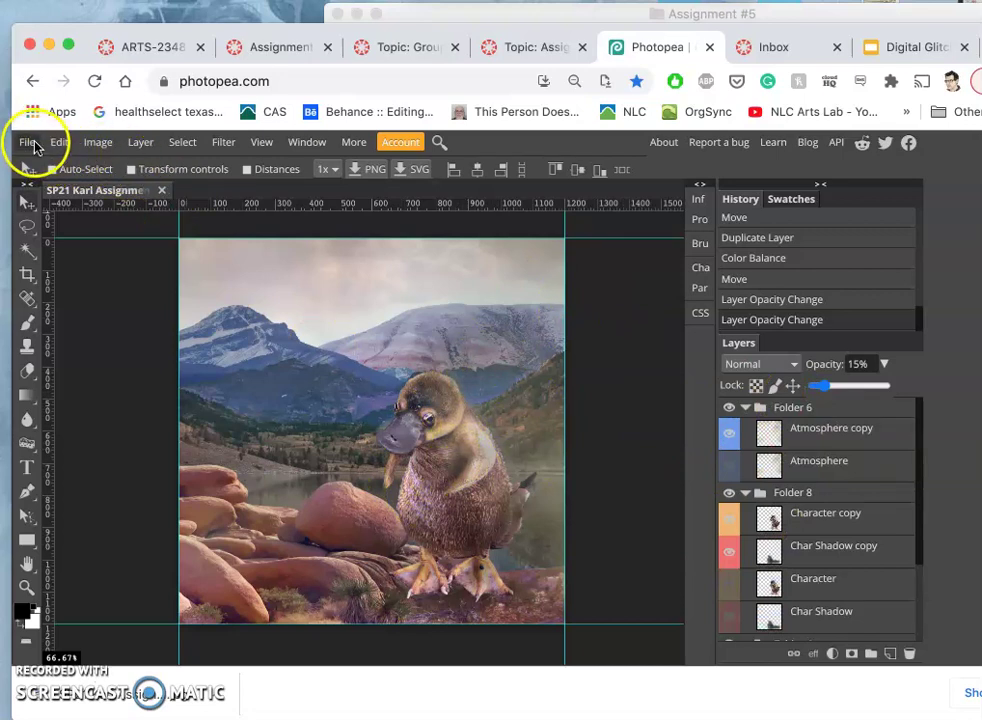
Save the composition and export it as a 1200×1200 JPG at 70% quality
click(30, 143)
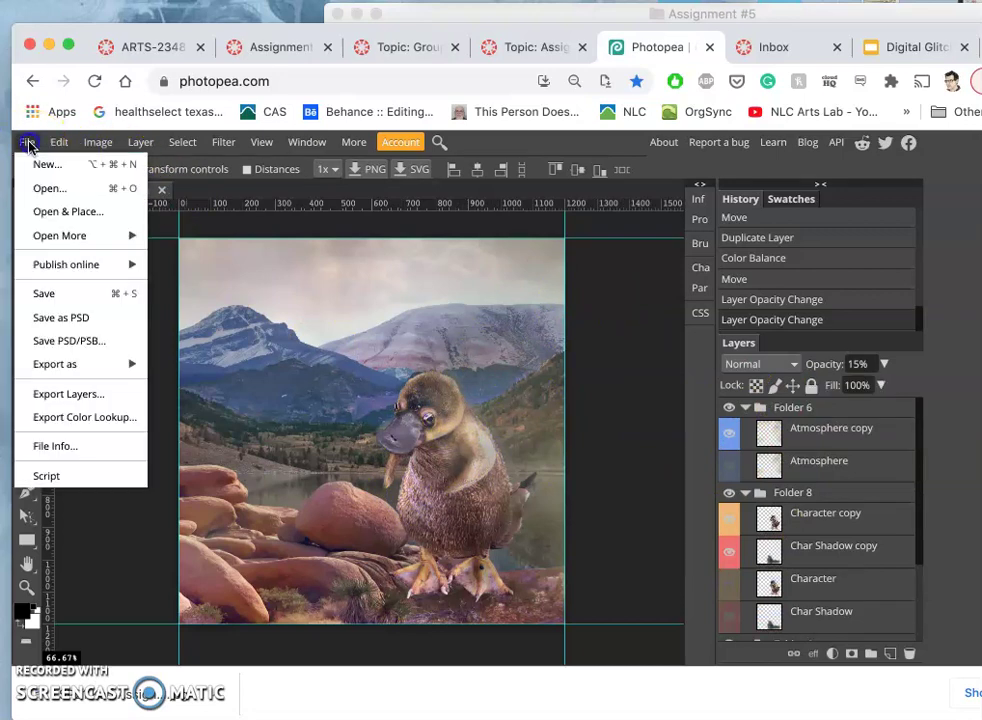
click(45, 296)
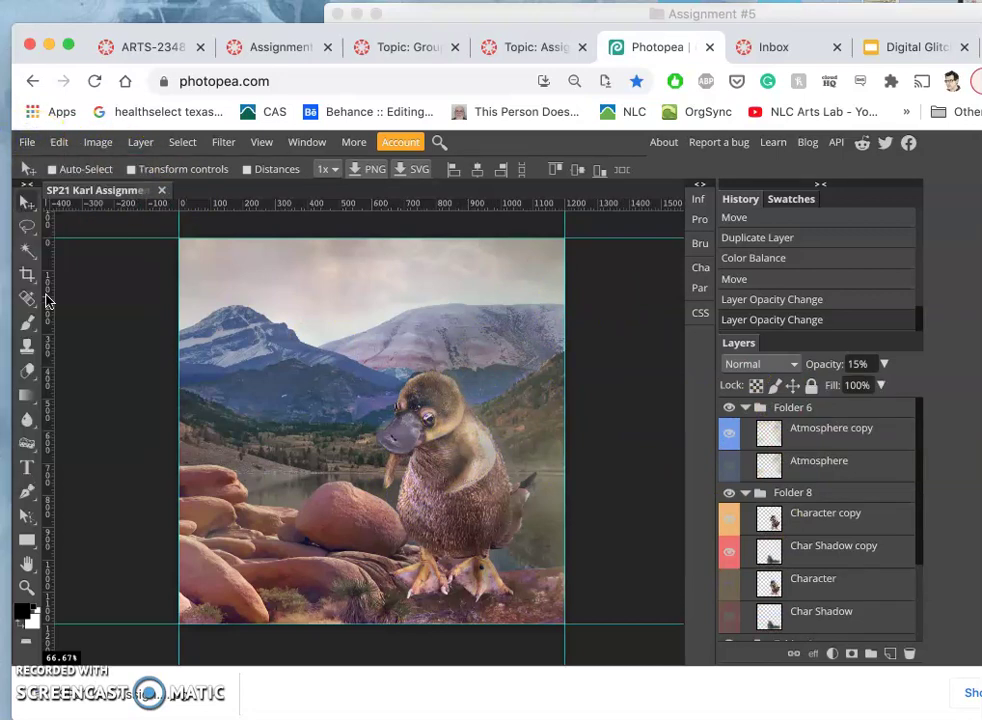
click(30, 143)
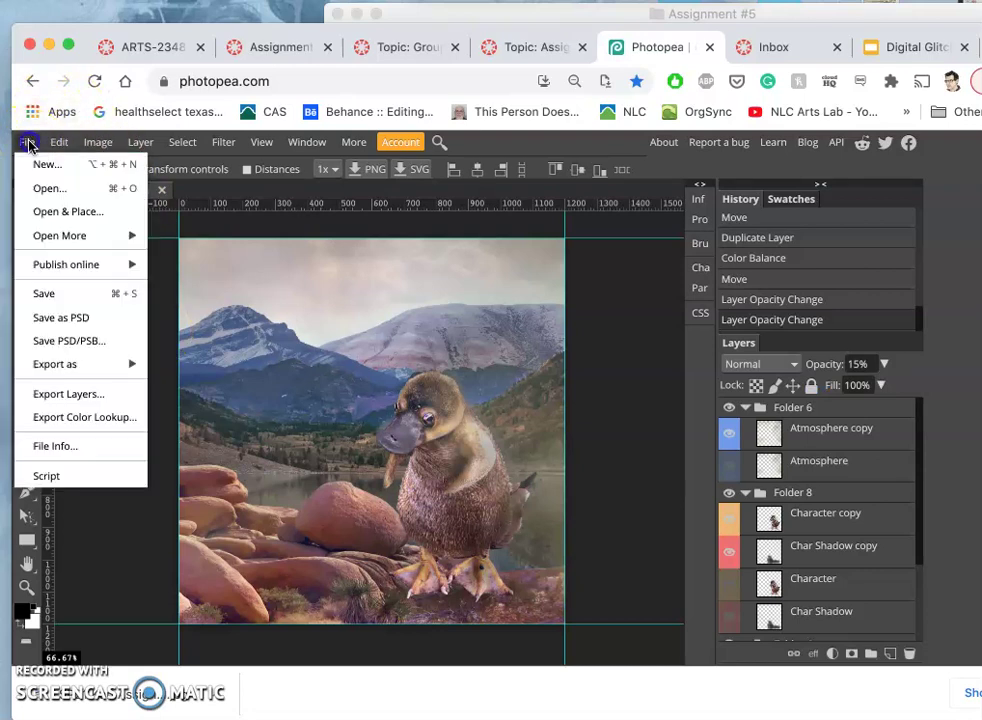
mouse_move(75, 364)
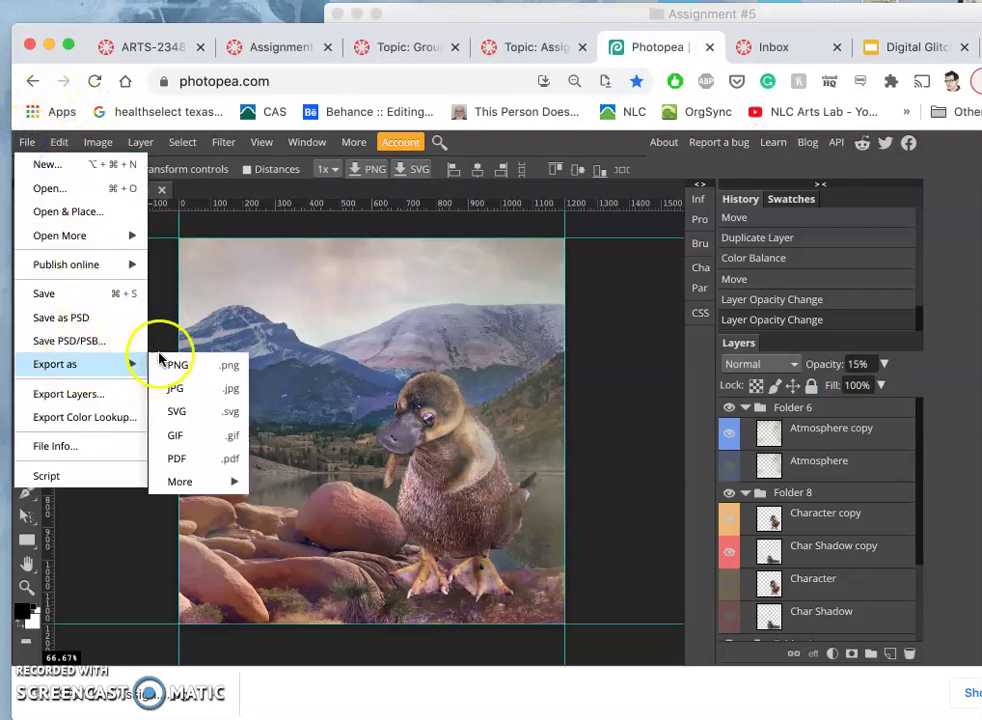
click(180, 389)
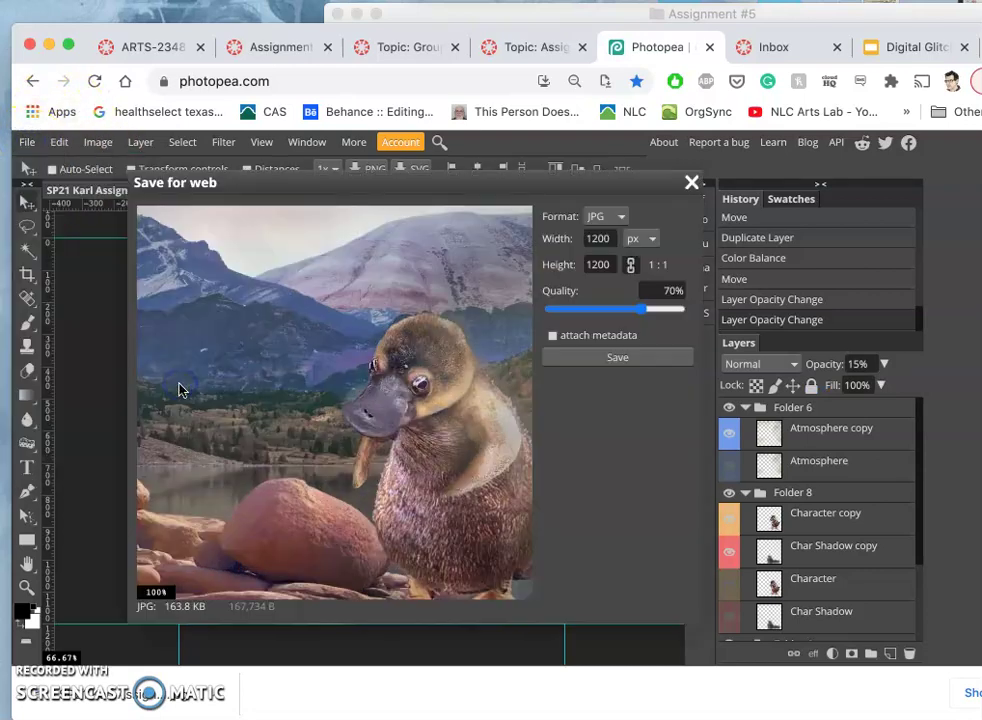
click(614, 358)
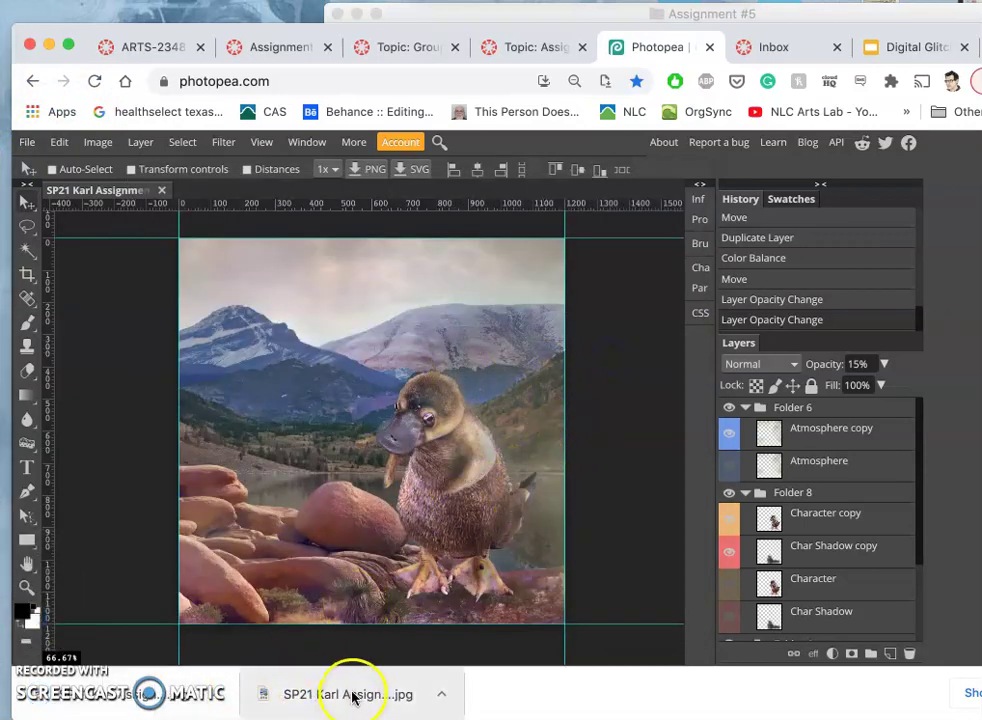
drag(350, 698, 290, 612)
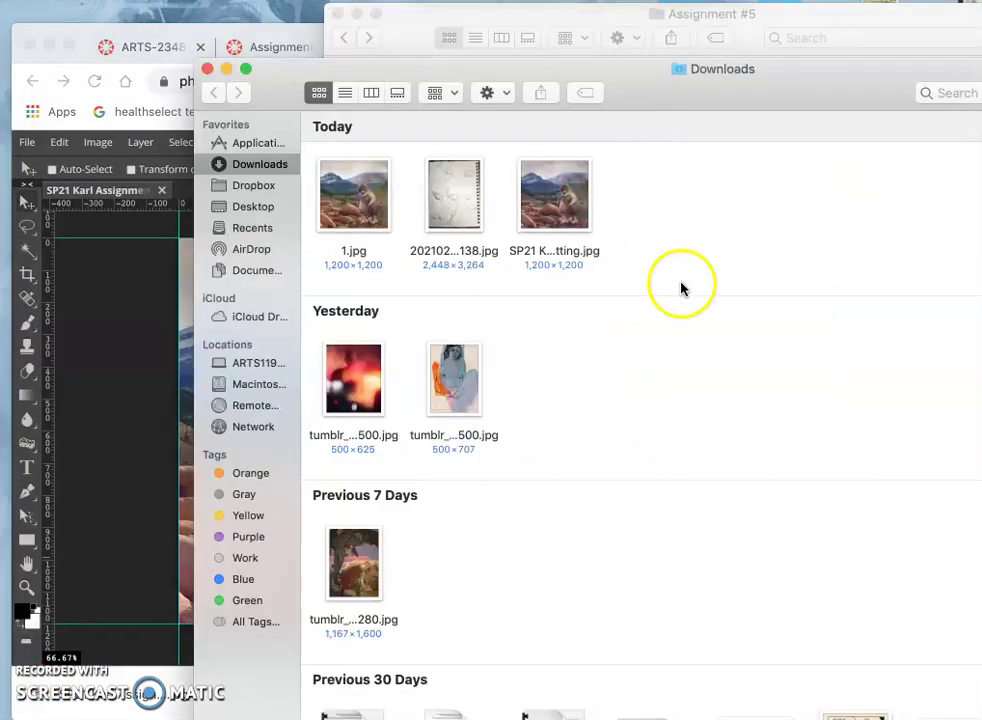
Trash 20210224_101138.jpg, rename the new export to 2.jpg, and select 1.jpg and 2.jpg
right_click(456, 190)
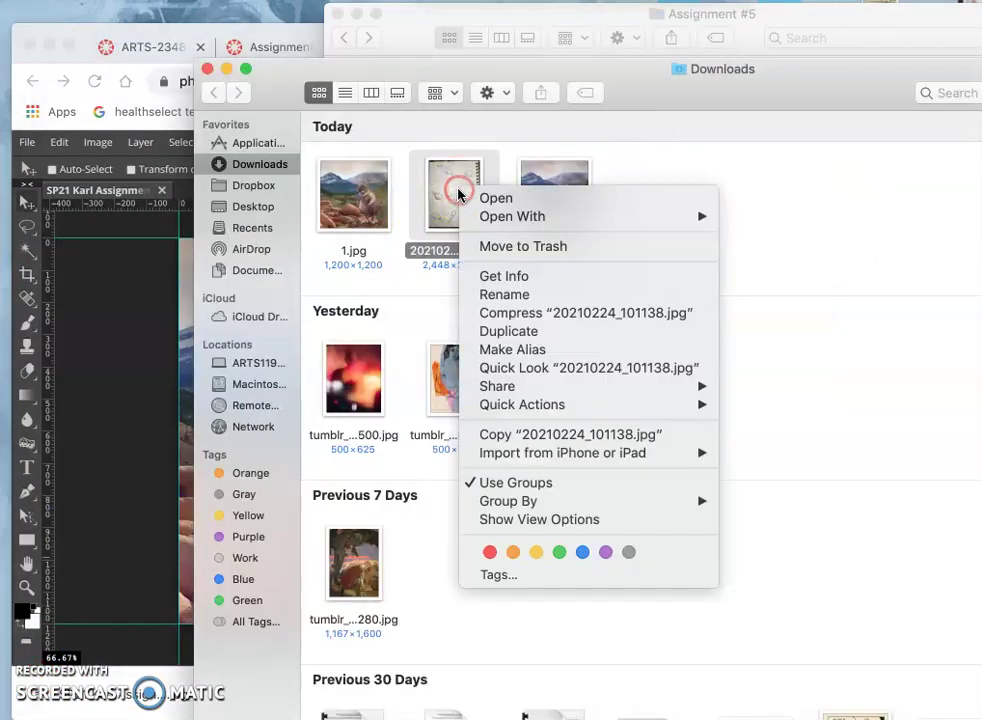
click(483, 248)
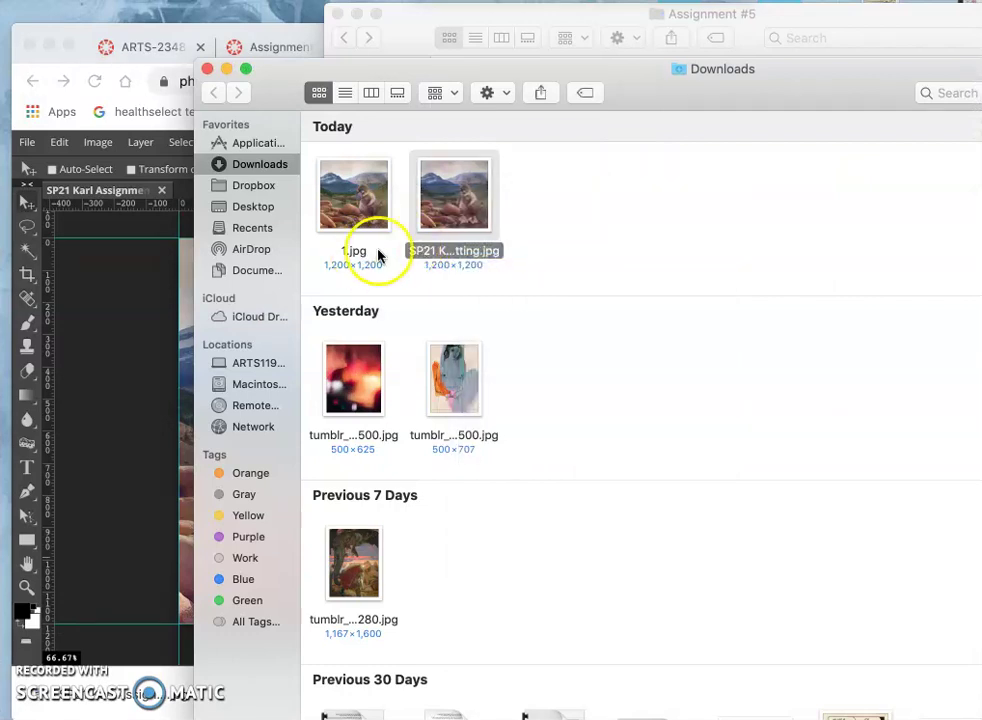
click(472, 252)
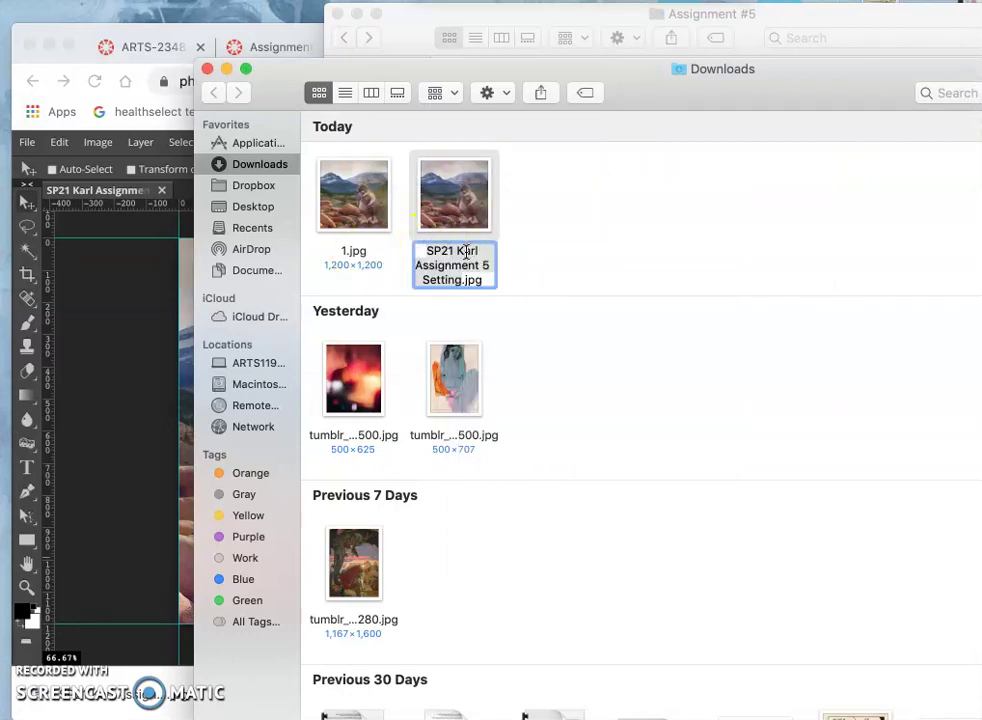
text(2)
click(552, 245)
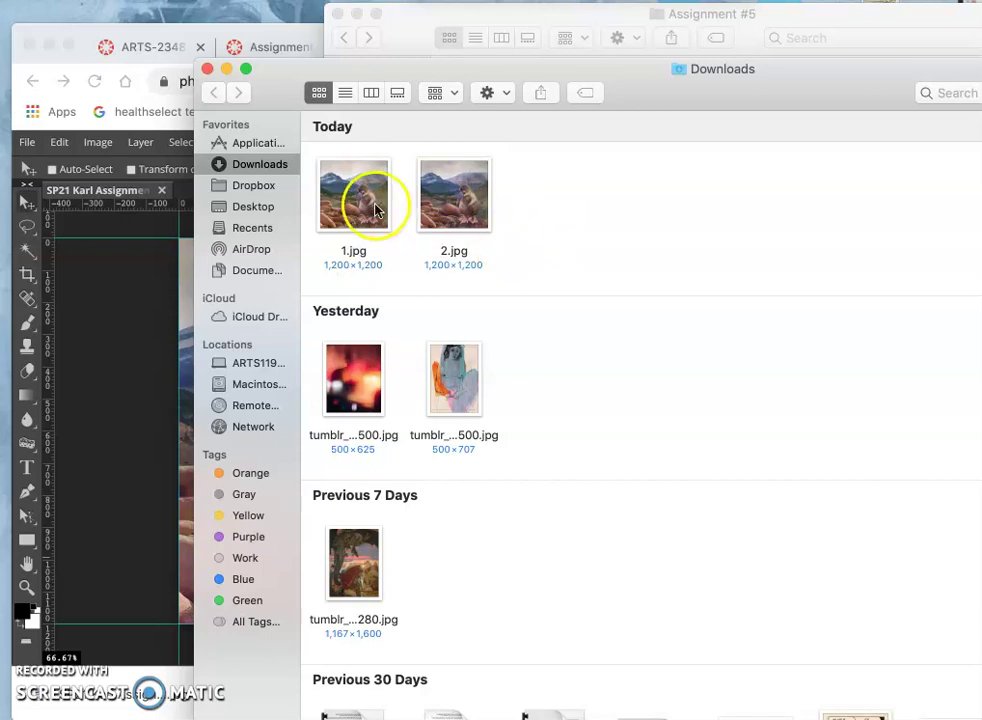
drag(508, 208, 376, 210)
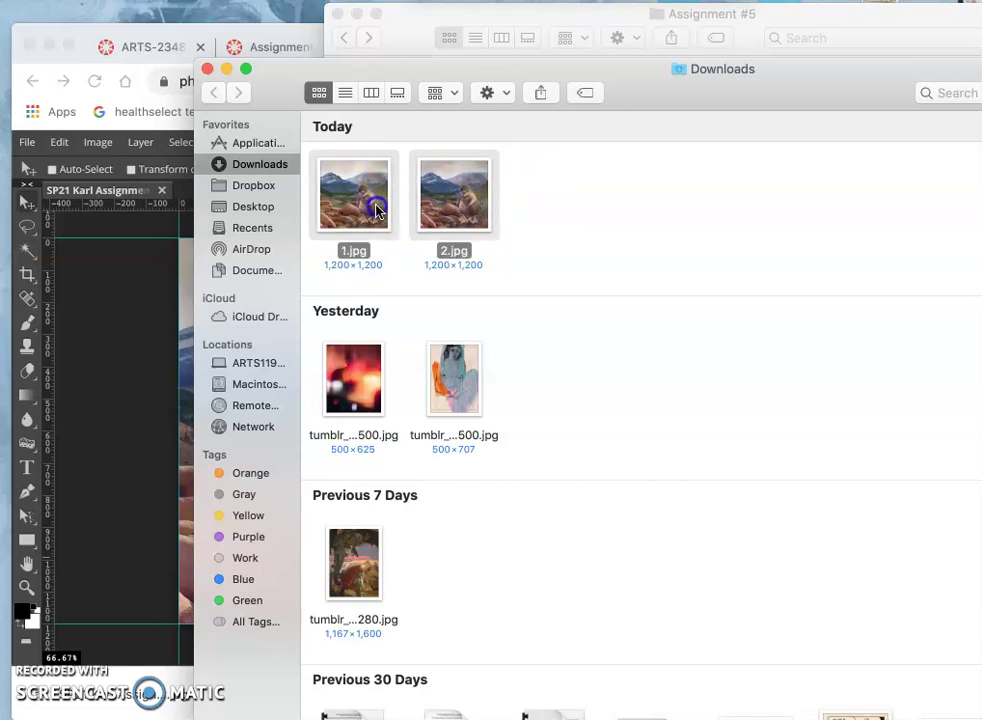
double_click(376, 210)
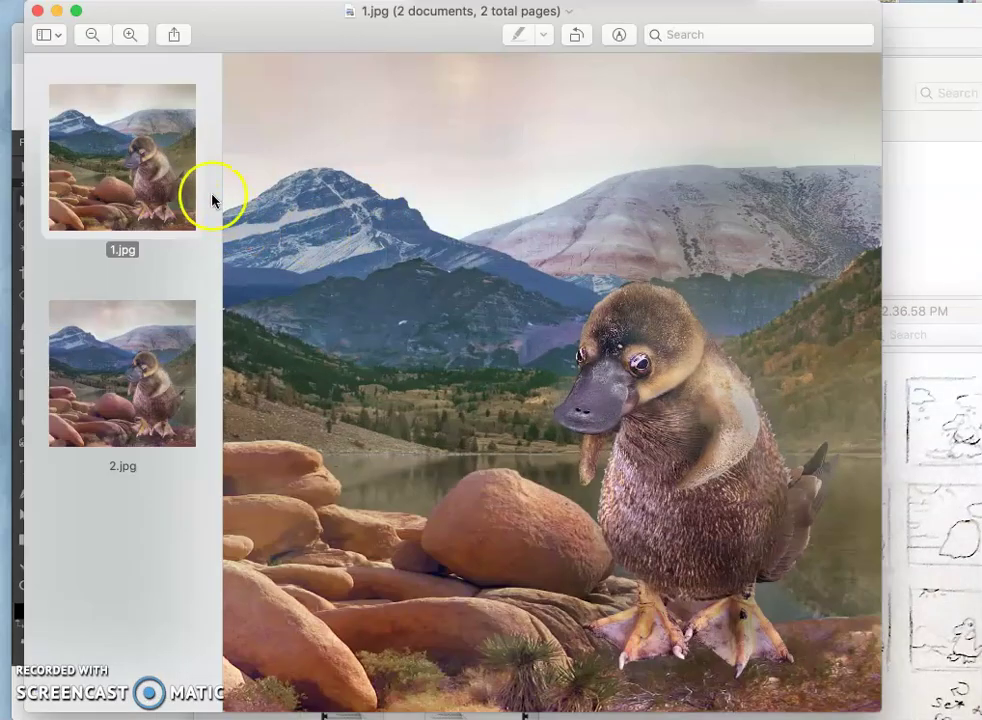
key(Down)
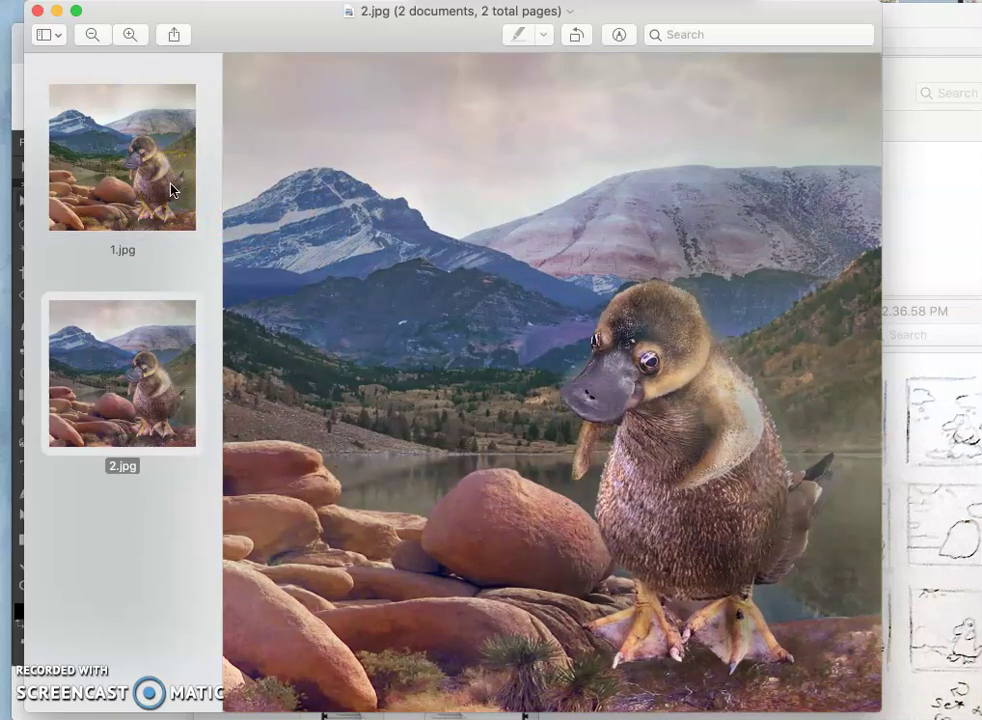
key(Up)
key(Down)
key(Up)
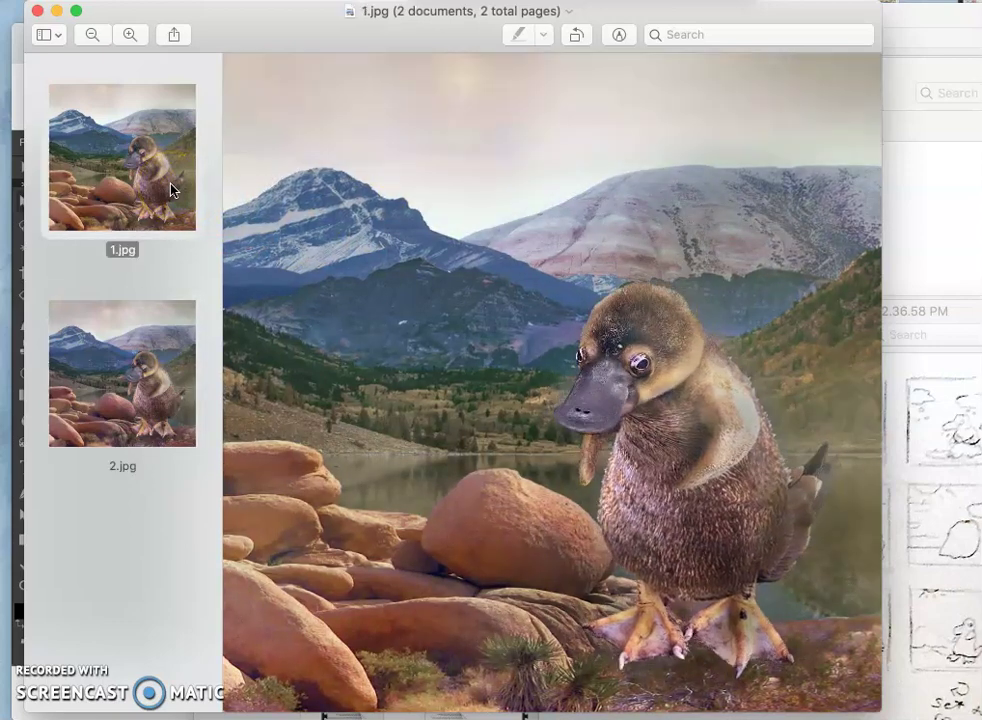
key(Down)
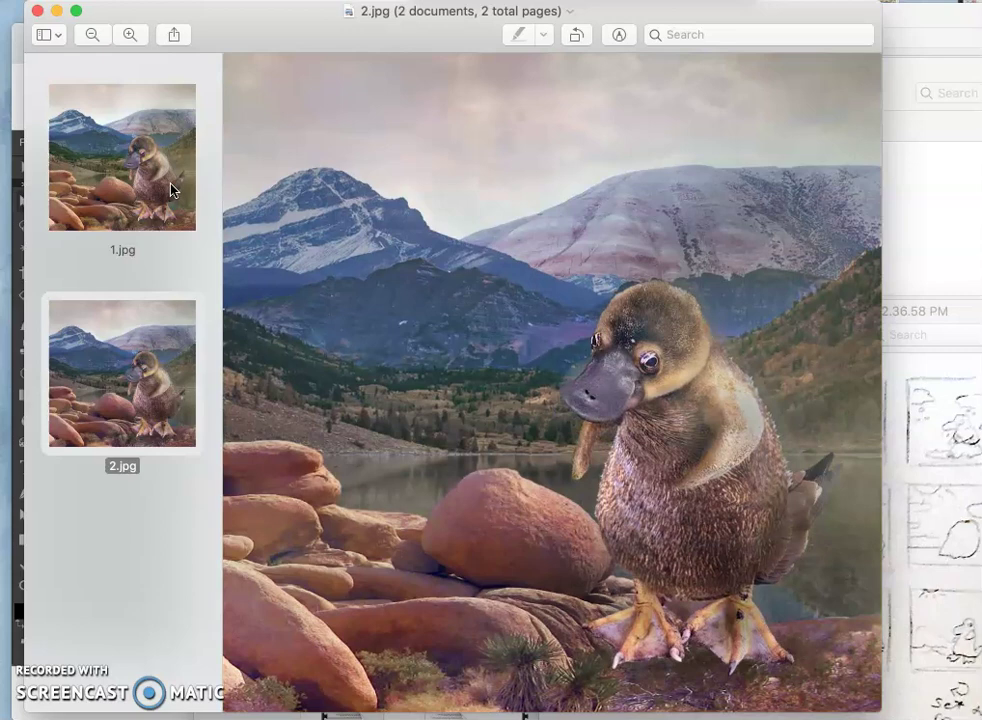
key(Up)
key(Down)
key(Up)
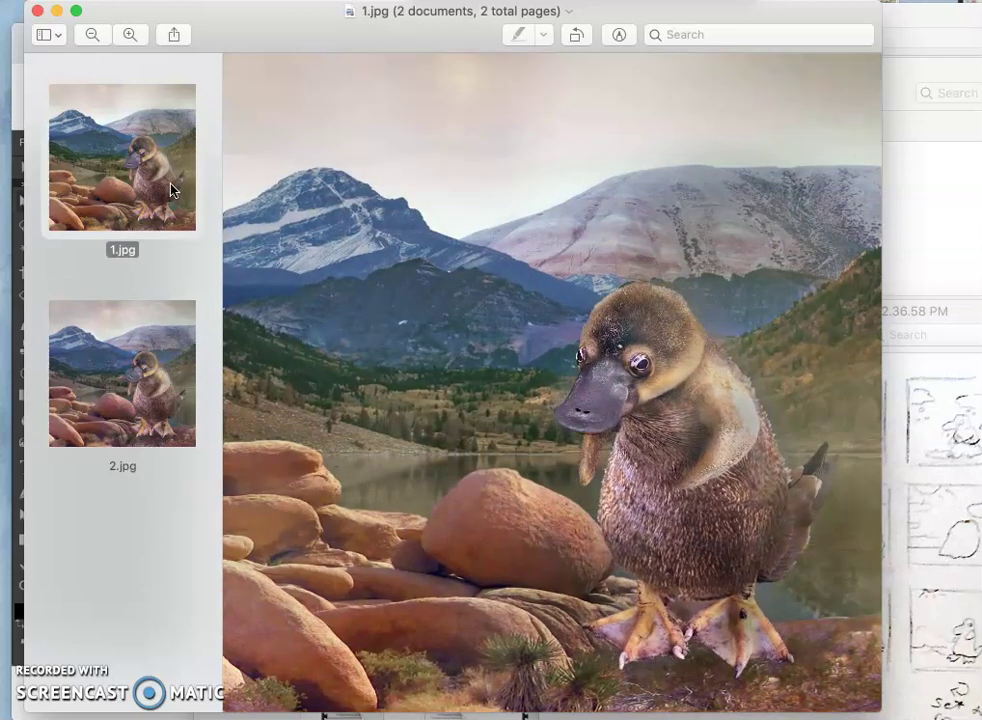
key(Down)
key(Up)
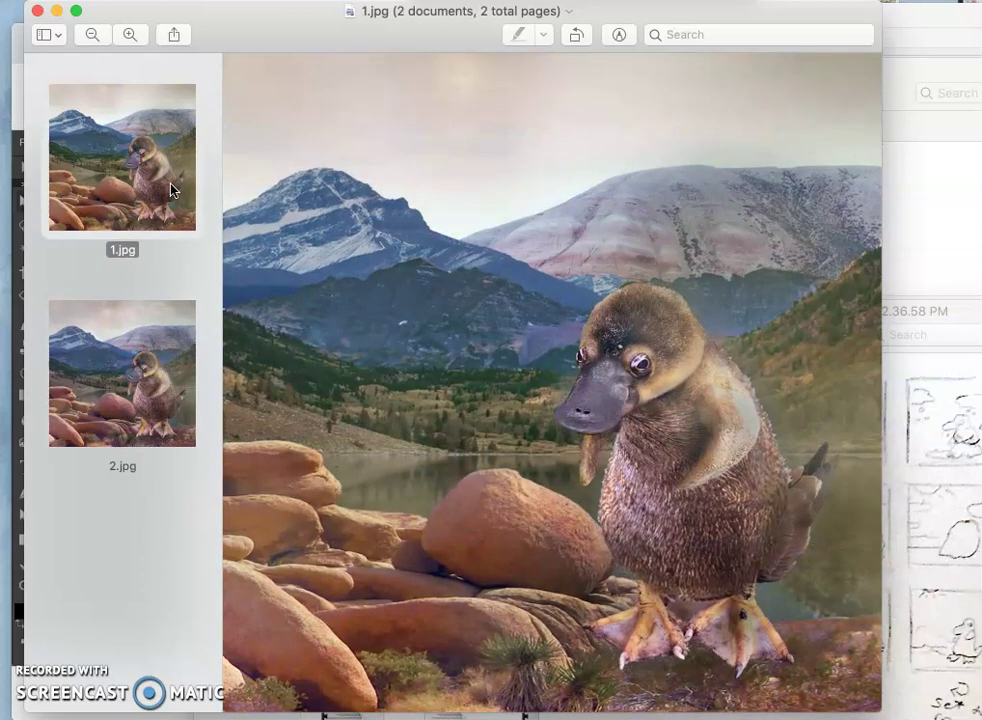
key(Down)
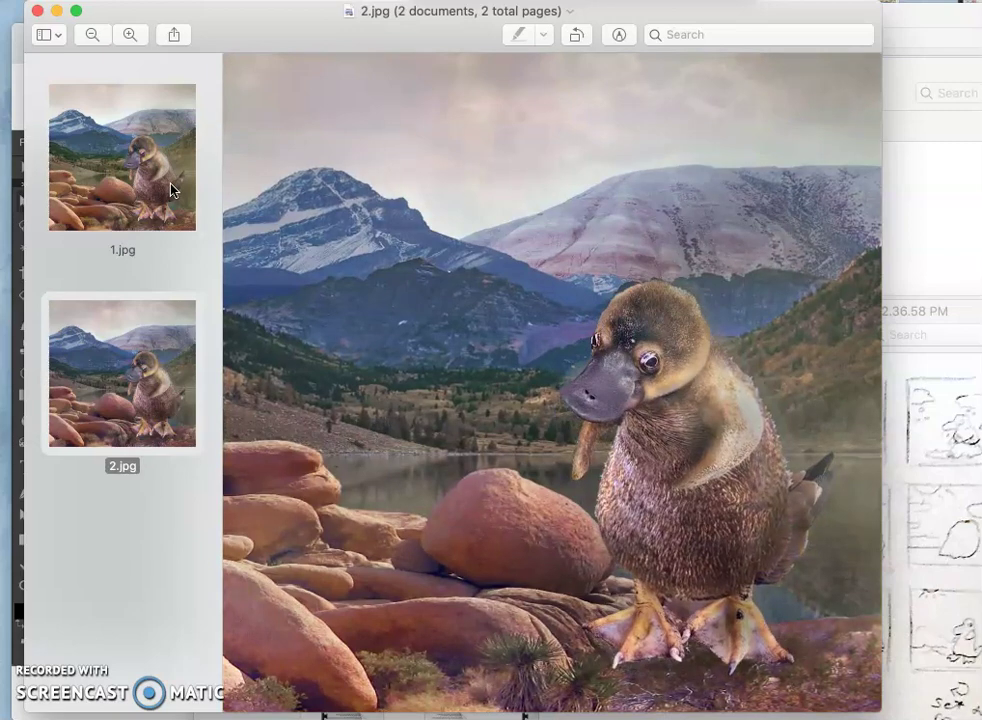
key(Up)
key(Down)
key(Up)
key(Down)
key(Up)
key(Down)
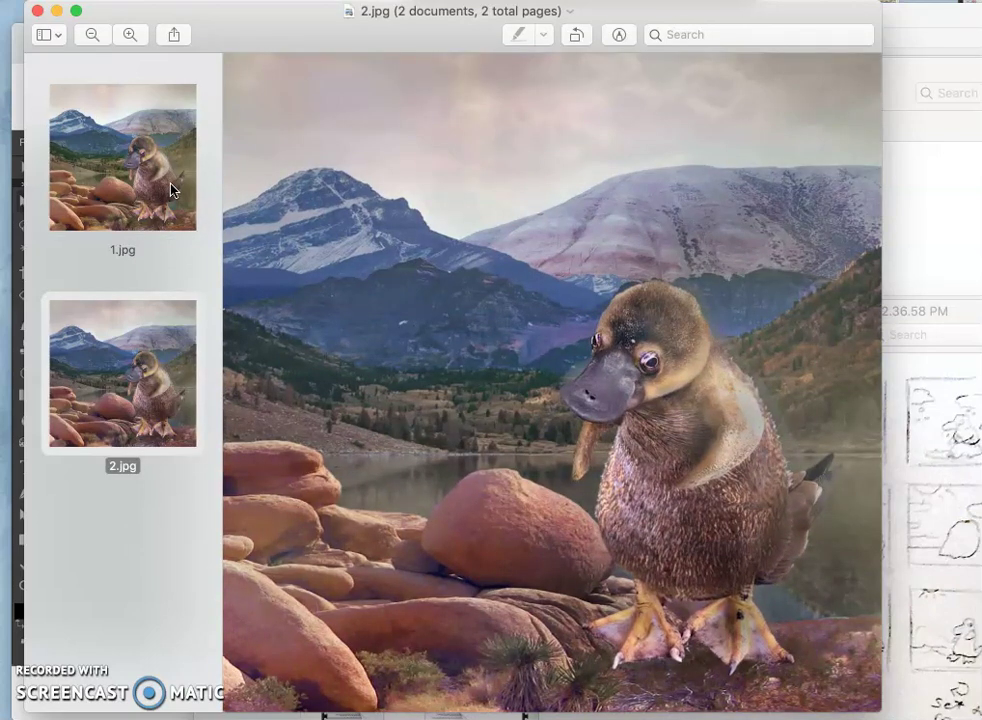
key(Up)
key(Down)
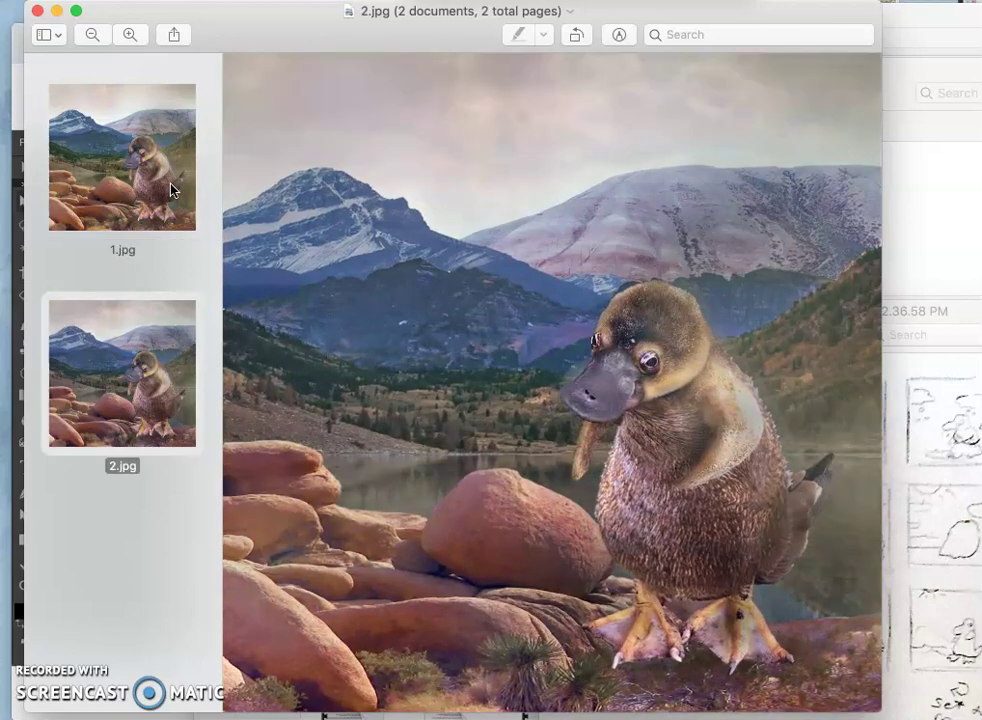
key(Up)
key(Down)
key(Up)
key(Down)
key(Up)
key(Down)
Reposition the storyboard sketch window and compare it against the 1.jpg and 2.jpg keyframes
click(932, 310)
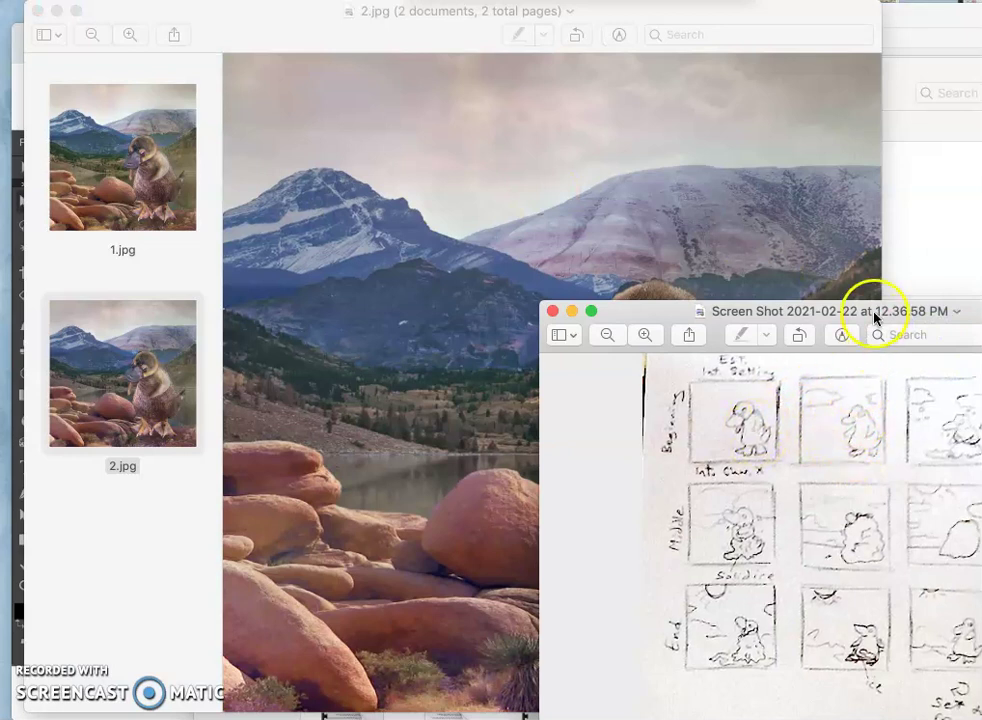
drag(866, 308, 781, 274)
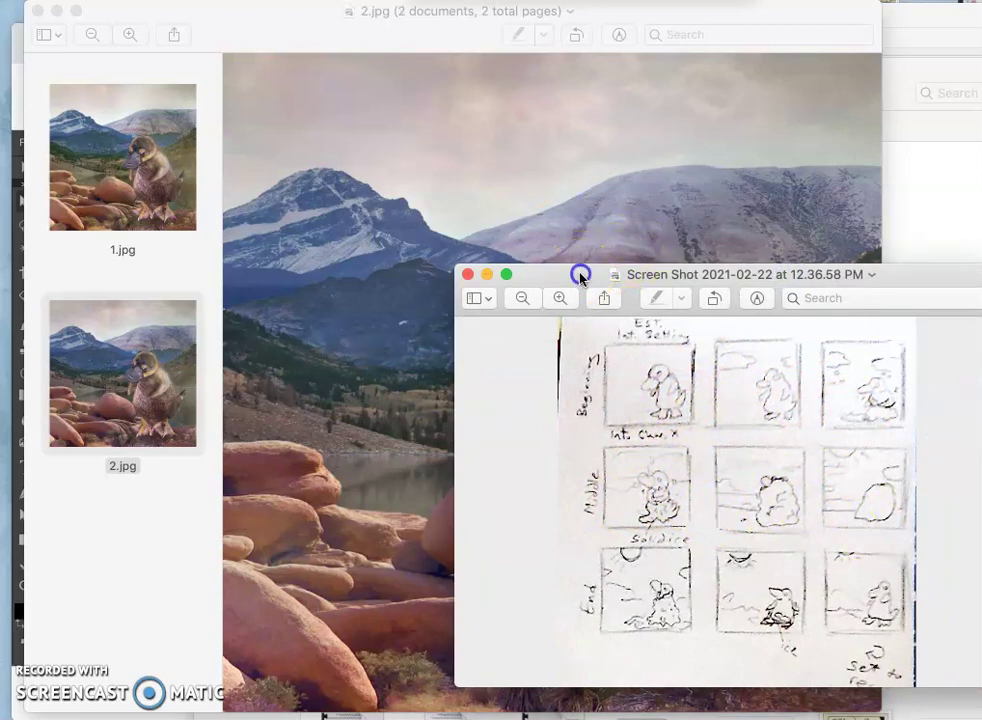
drag(581, 274, 741, 364)
click(160, 173)
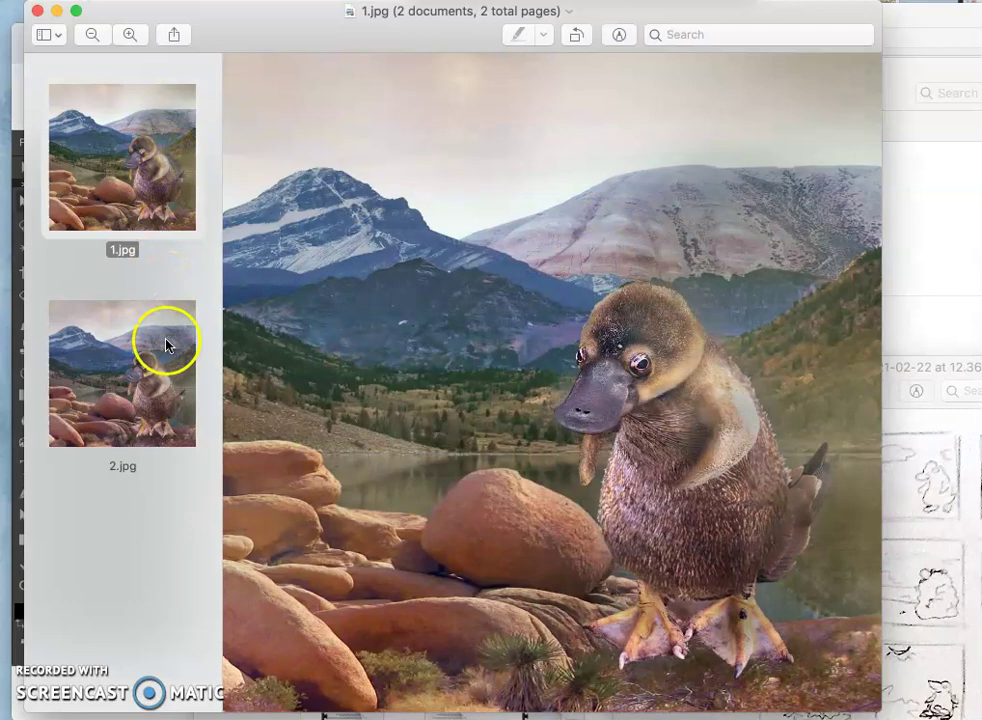
click(160, 340)
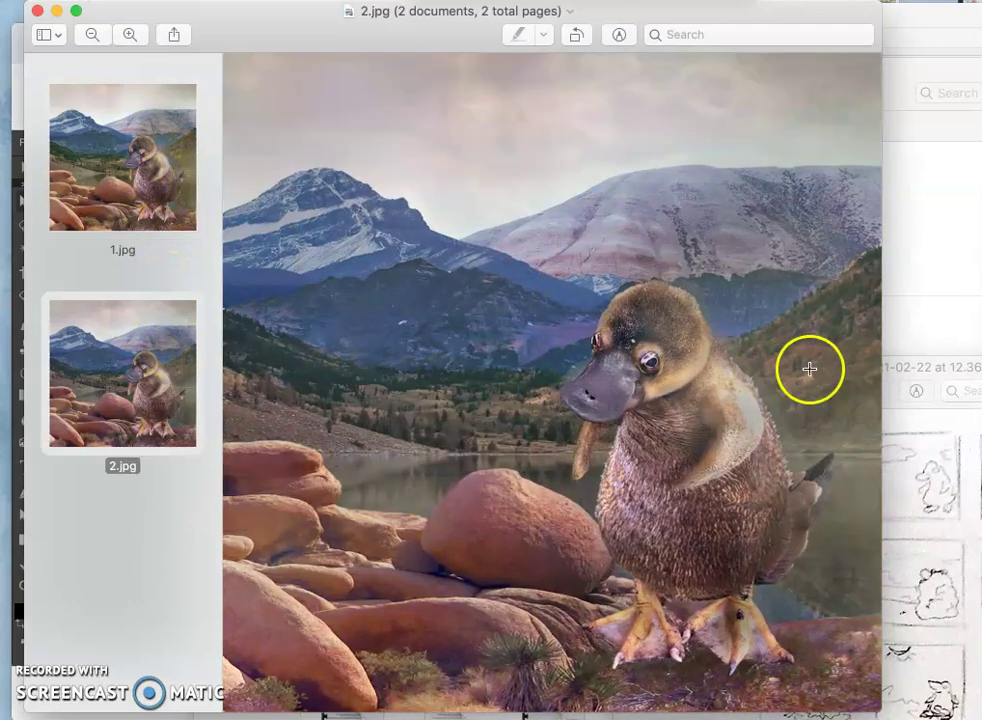
drag(910, 372, 703, 248)
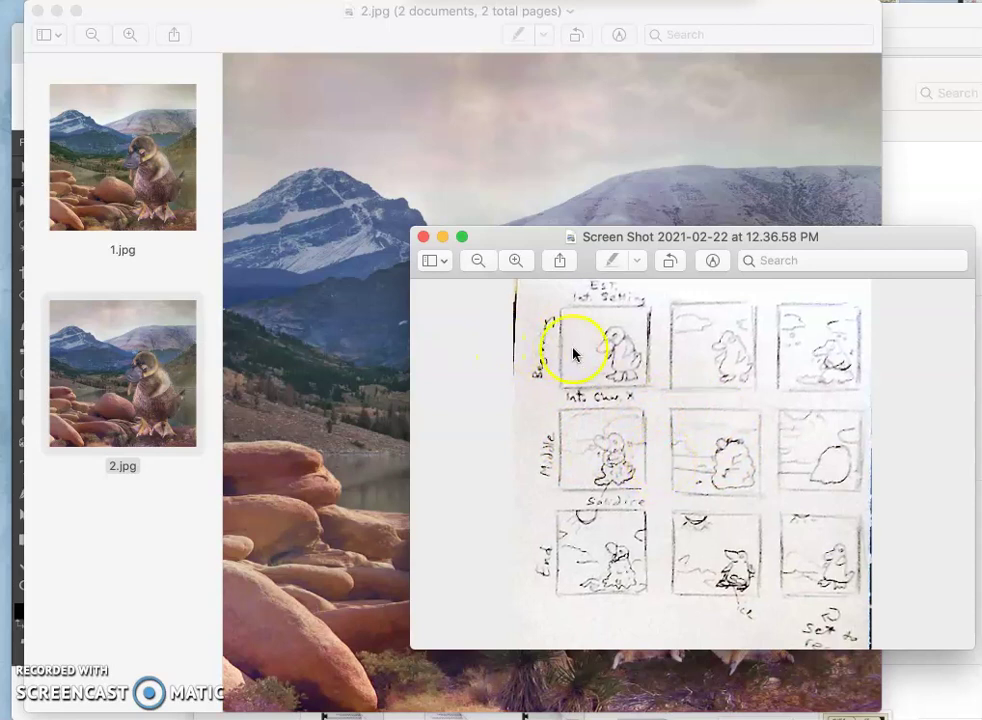
Review 1.jpg and 2.jpg once more, then close the keyframe images, keeping the sketch open
click(176, 226)
click(183, 350)
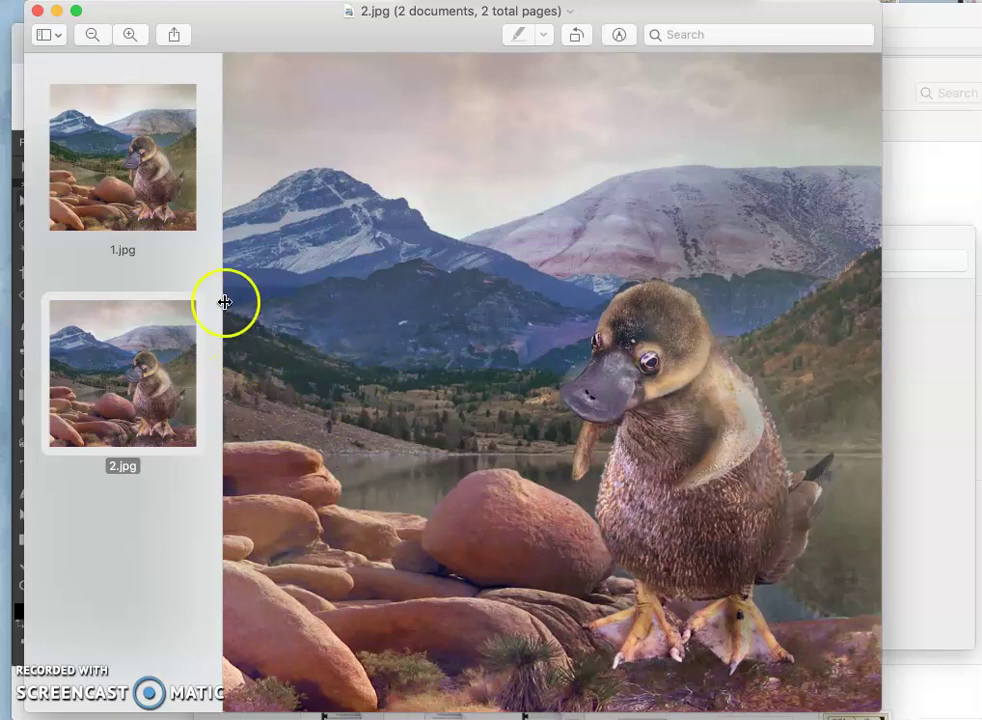
click(37, 12)
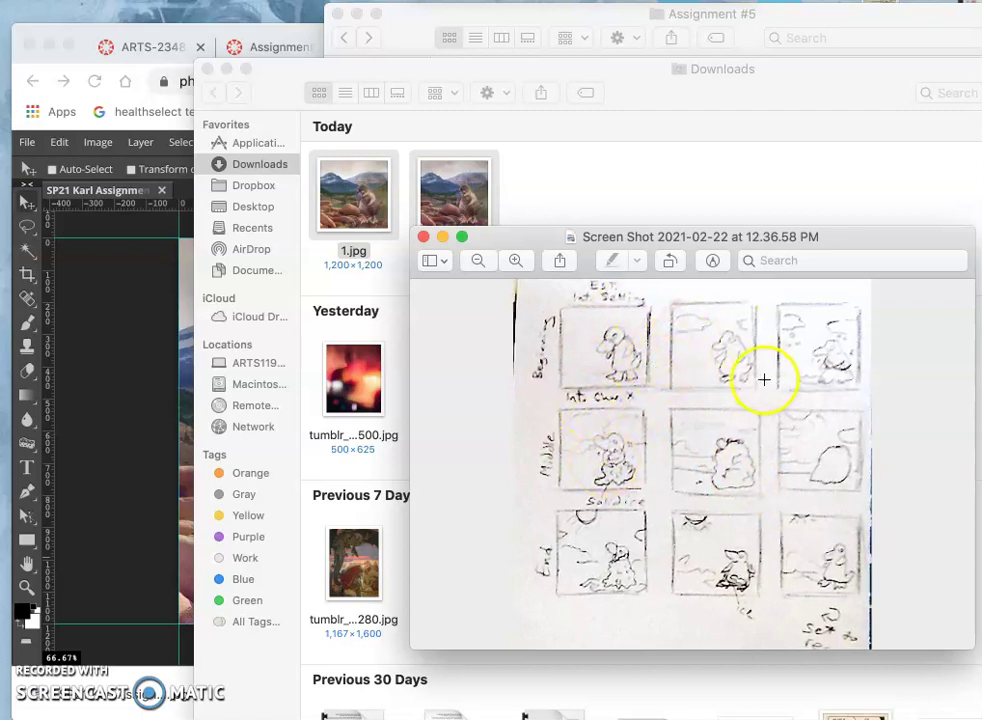
drag(877, 250, 980, 306)
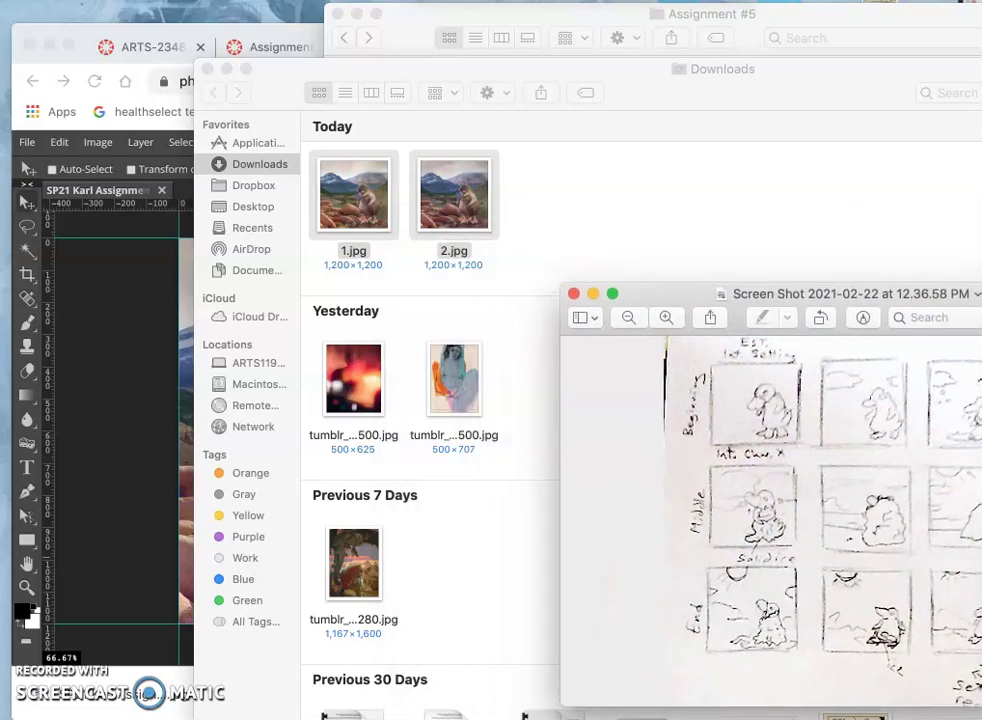
Close the Downloads folder and move the storyboard sketch beside the Photopea canvas
click(207, 69)
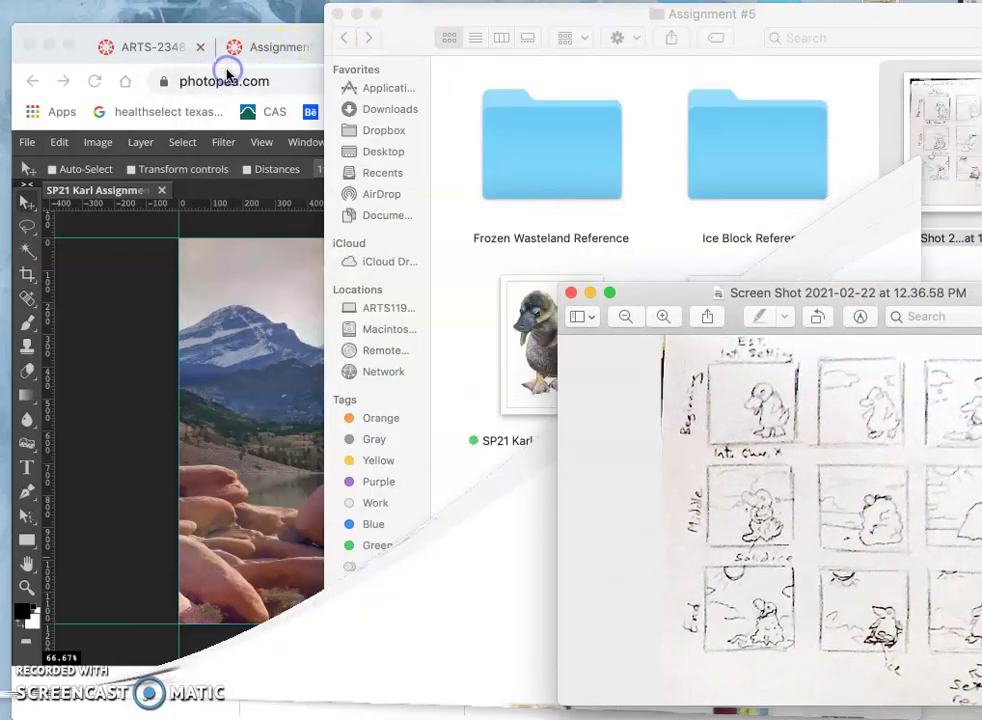
click(293, 30)
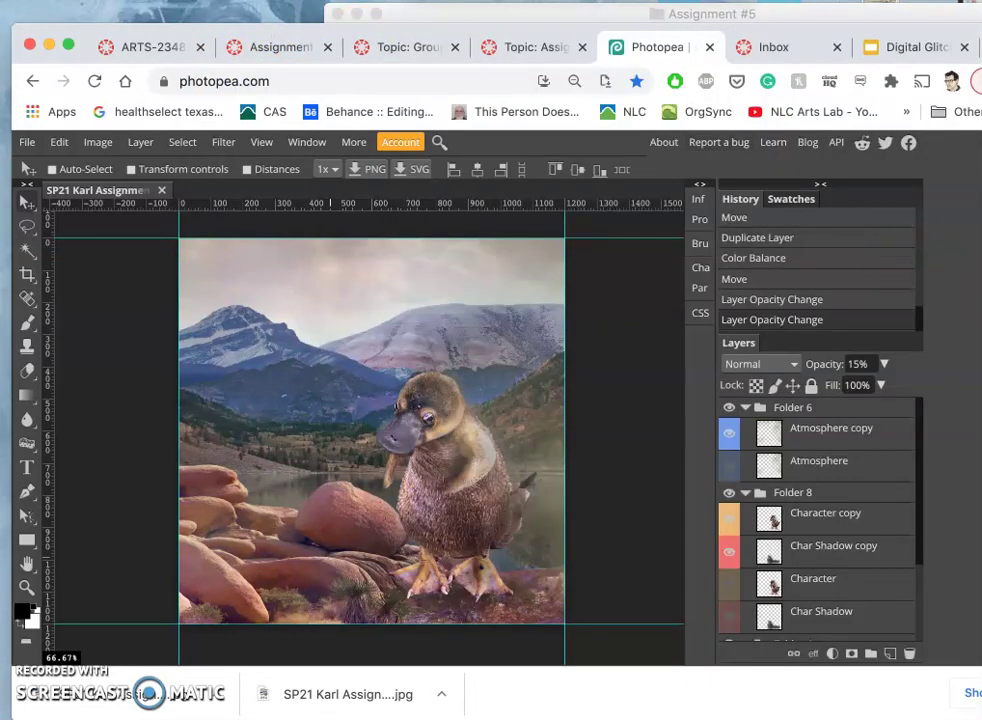
key(super+Tab)
drag(950, 291, 889, 291)
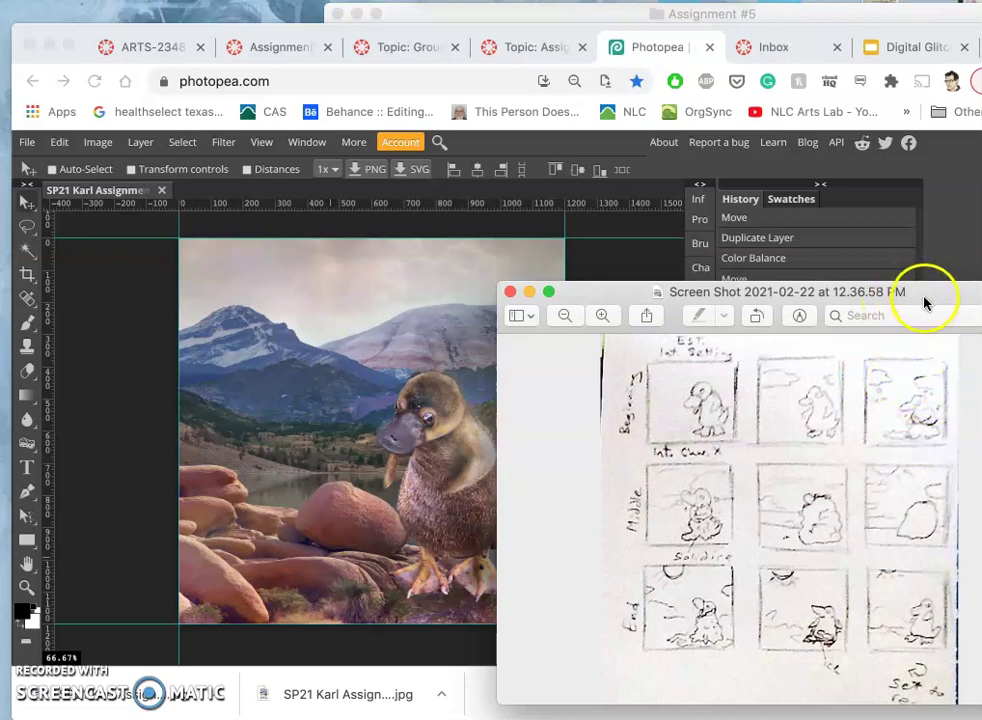
drag(927, 292, 981, 292)
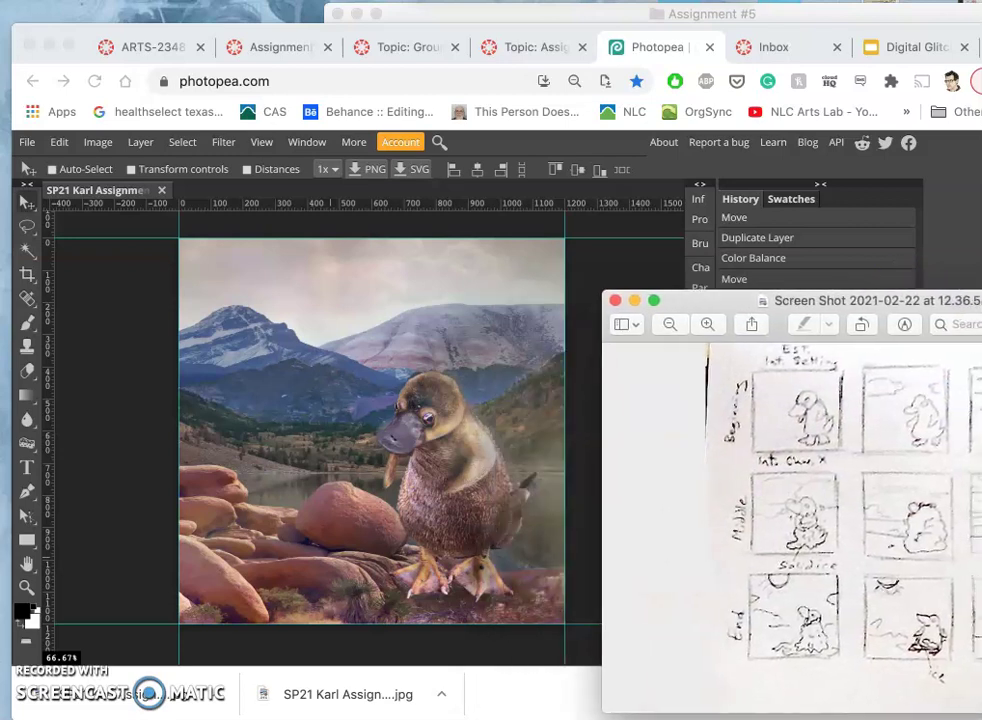
click(577, 304)
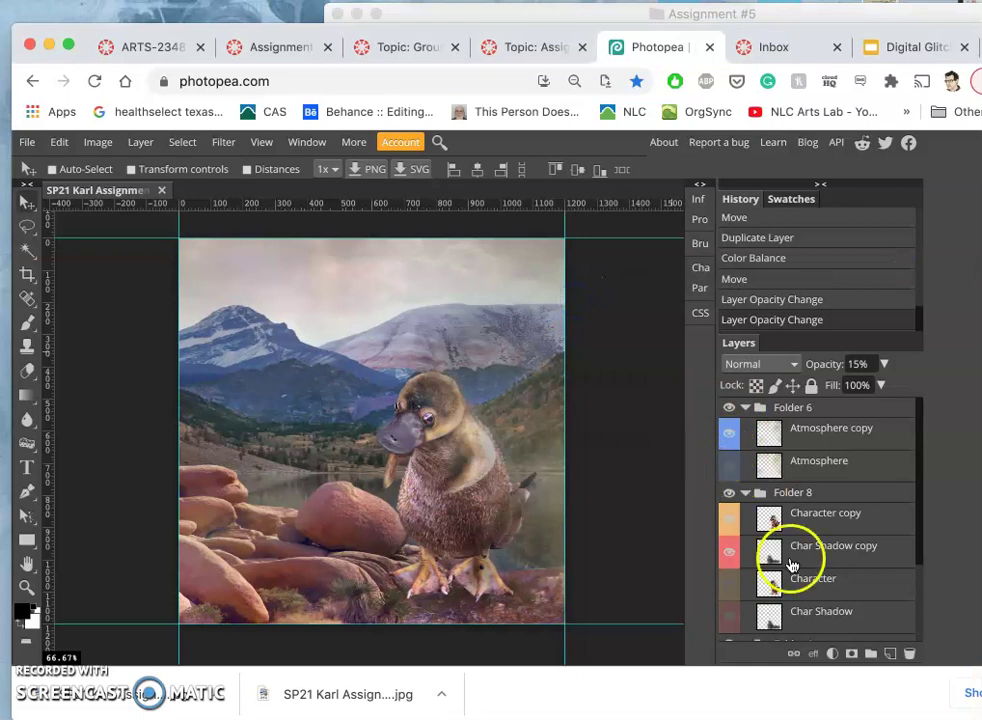
Duplicate the Background copy layer with Ctrl+J to create Background copy 2
scroll(789, 560, down, 2)
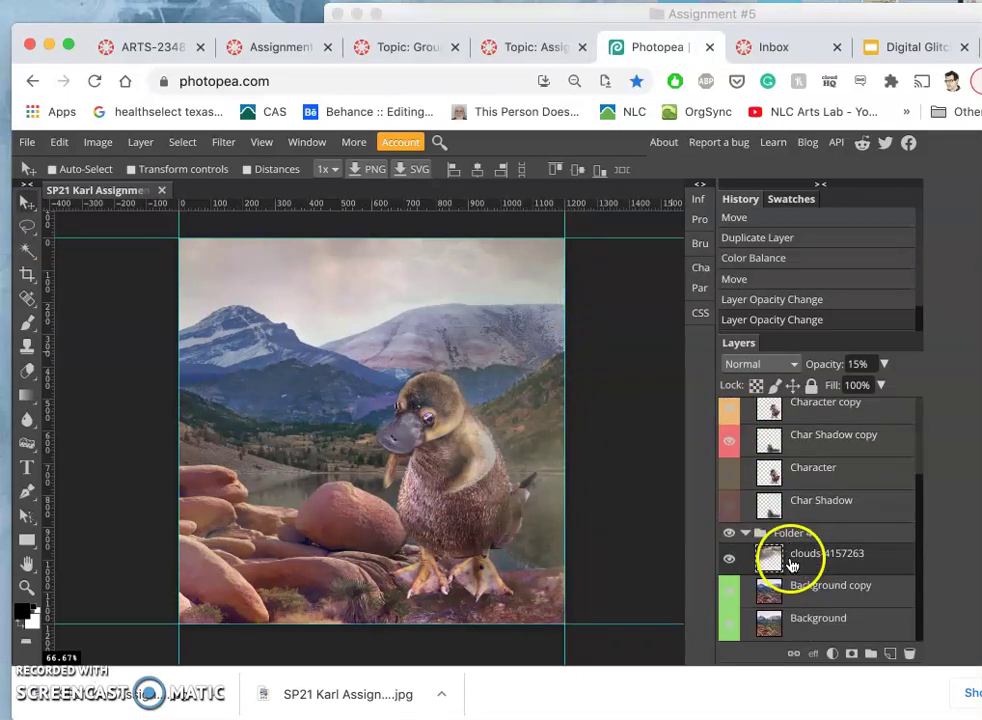
click(830, 600)
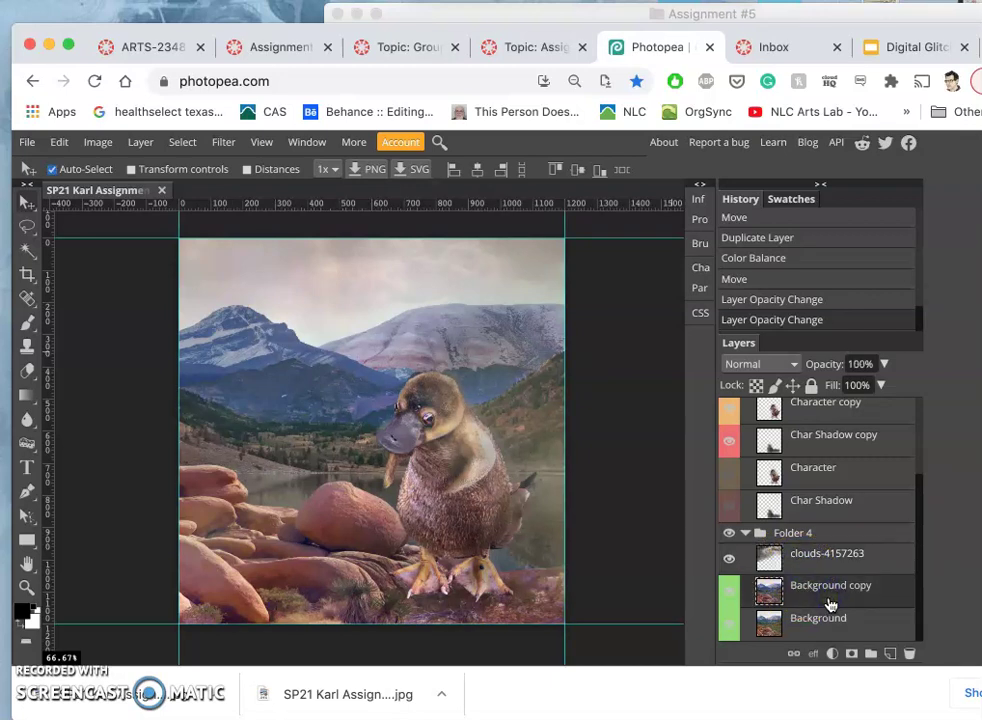
key(ctrl+j)
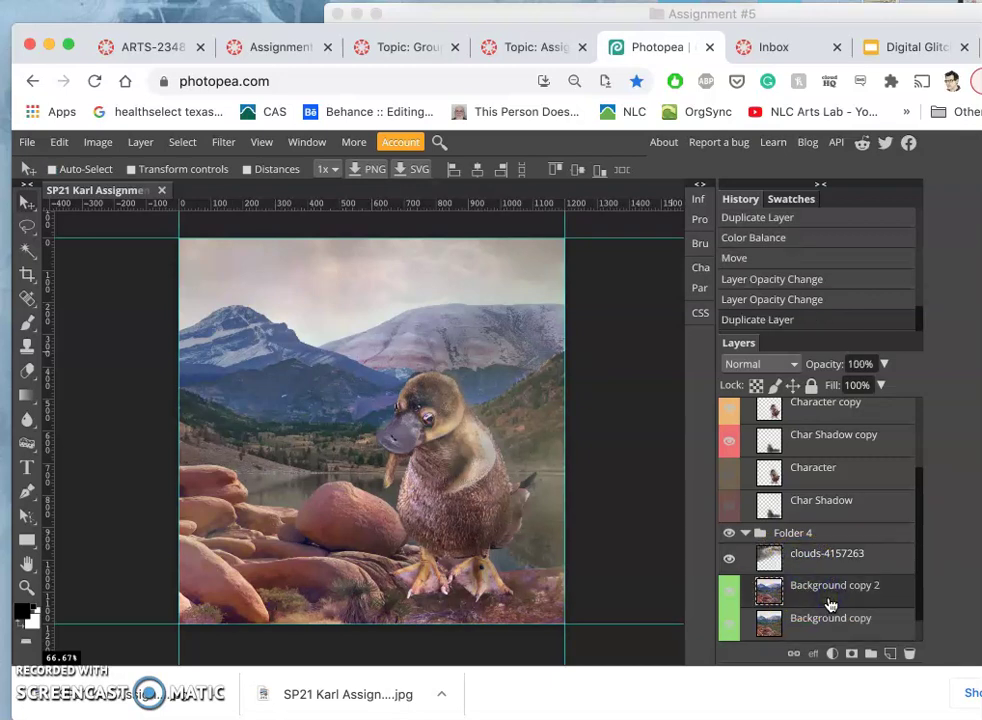
Apply a Color Balance adjustment of Blue +36 to Background copy 2
click(98, 142)
mouse_move(212, 170)
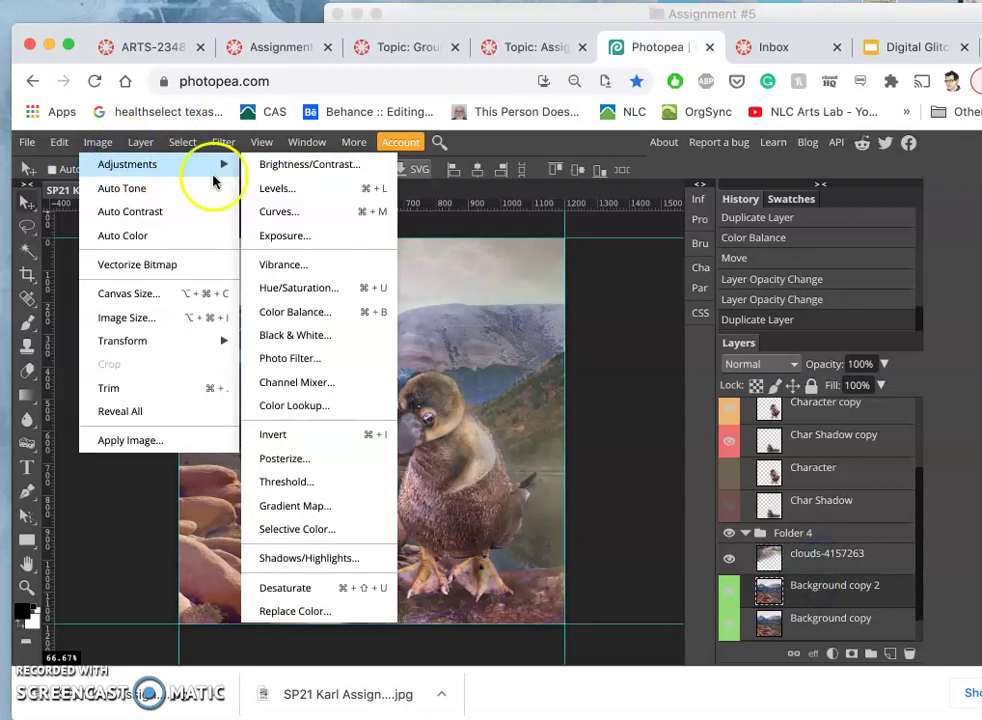
click(276, 313)
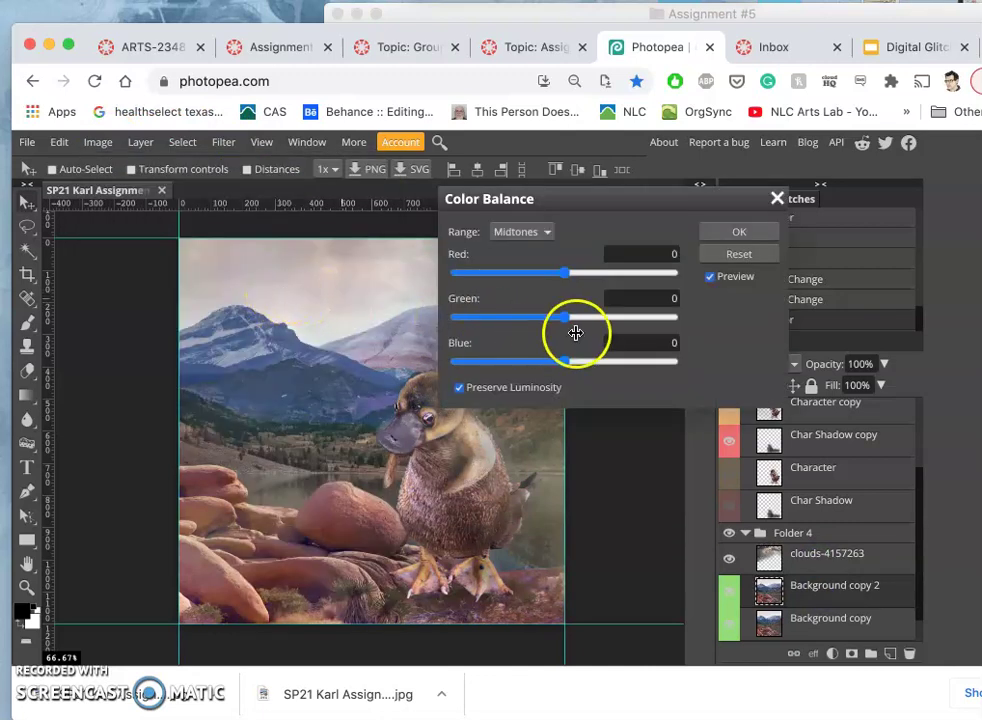
click(571, 370)
drag(591, 367, 608, 367)
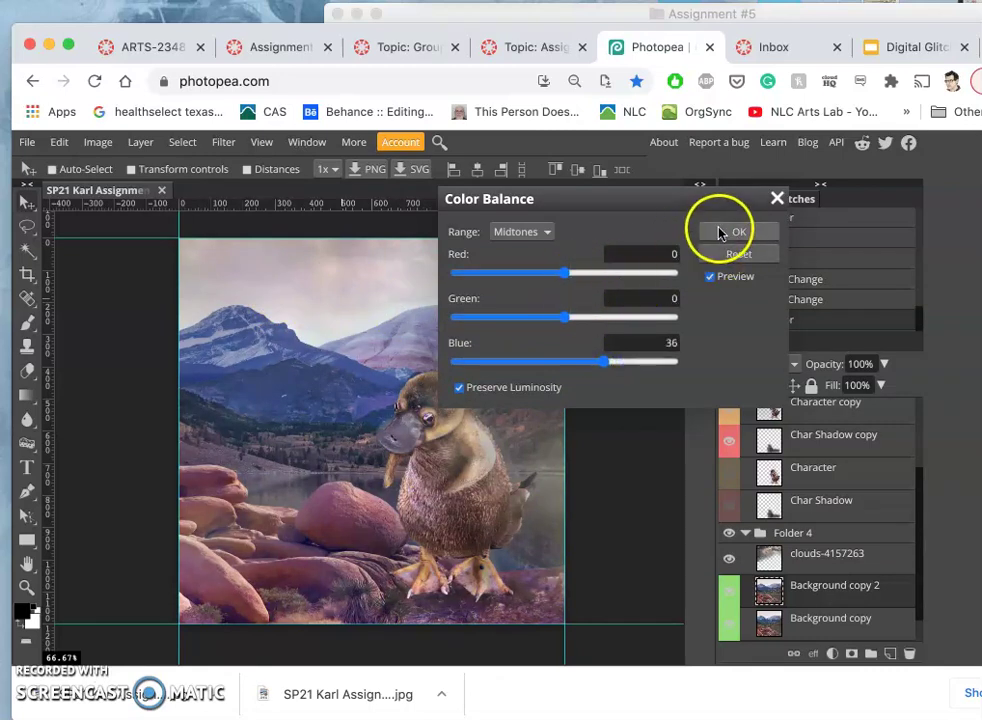
click(712, 230)
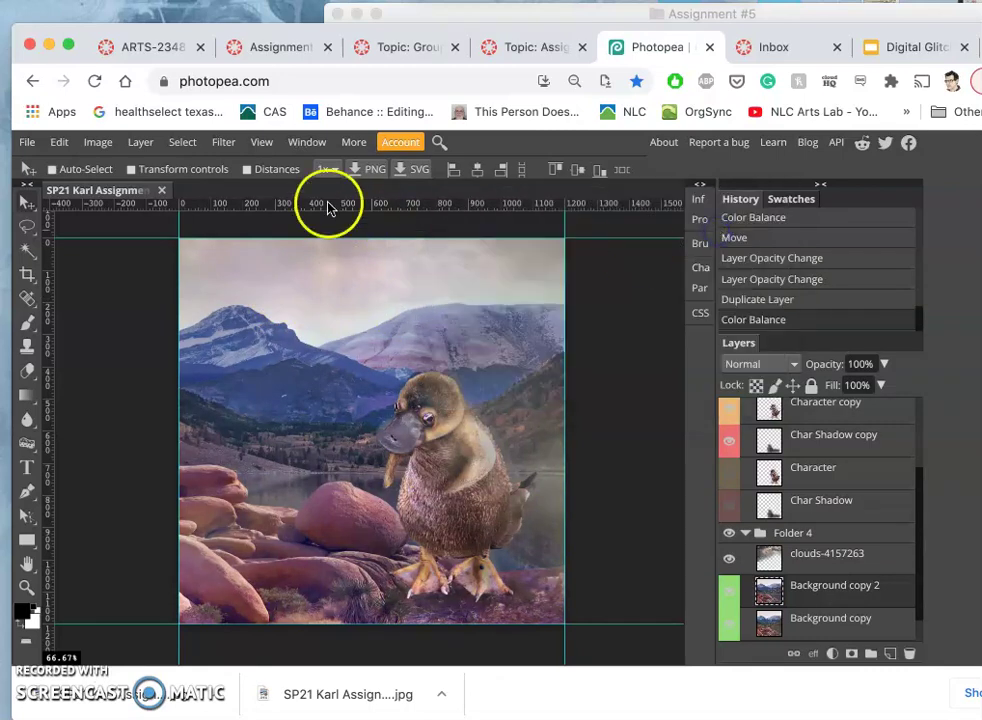
Set Hue/Saturation on the background to Hue -5, Saturation -15, Lightness +6
click(98, 142)
mouse_move(215, 166)
click(300, 288)
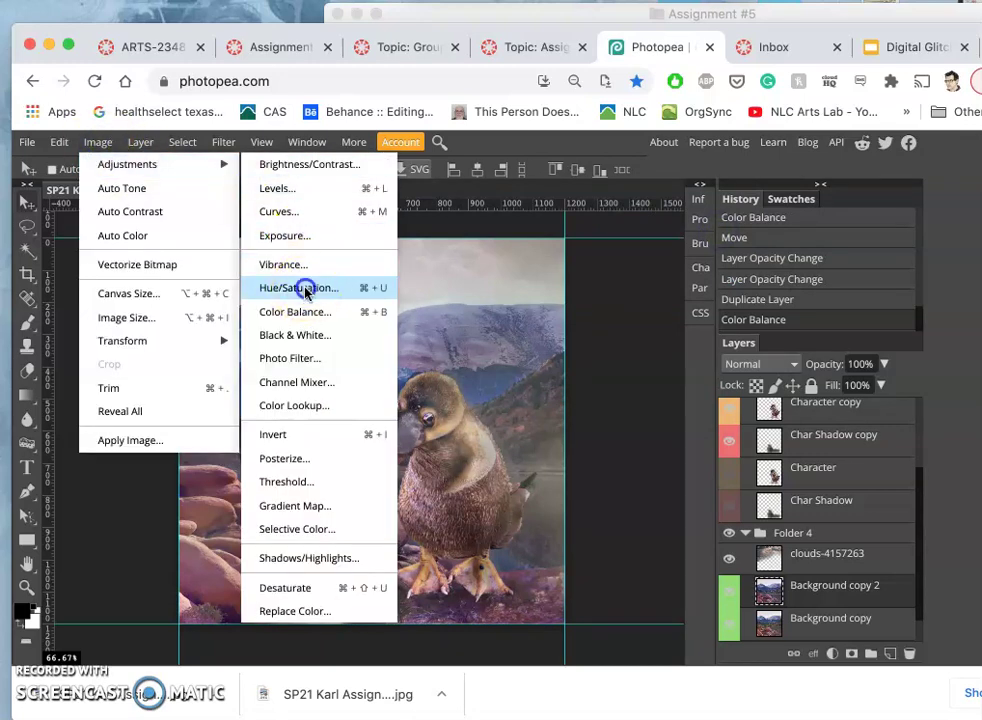
drag(380, 265, 818, 200)
click(697, 312)
drag(697, 314, 676, 316)
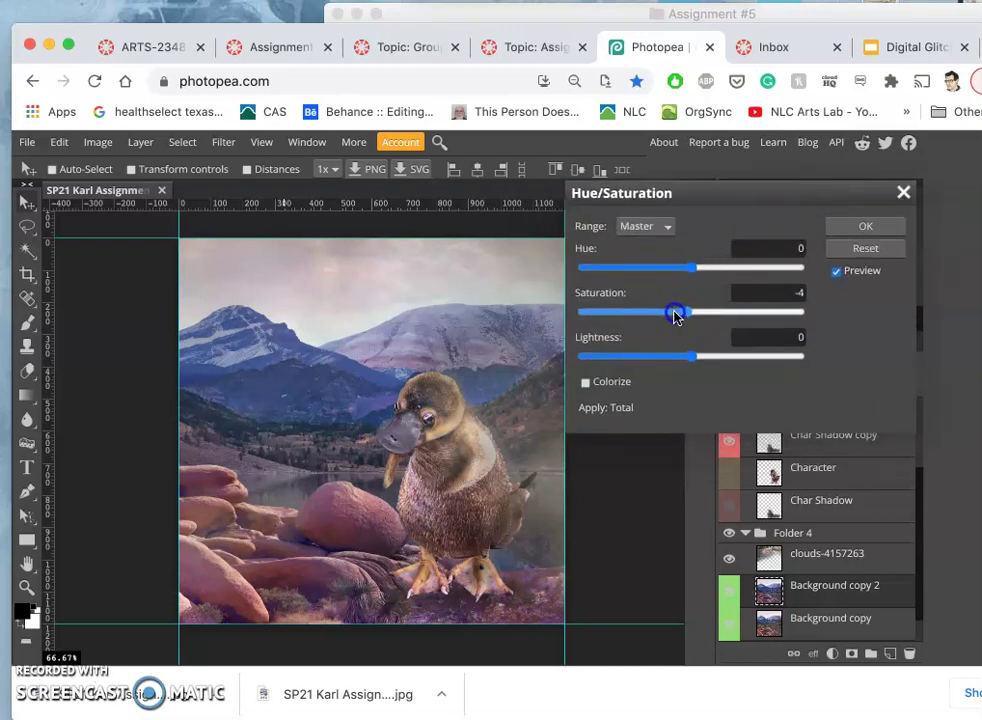
click(694, 358)
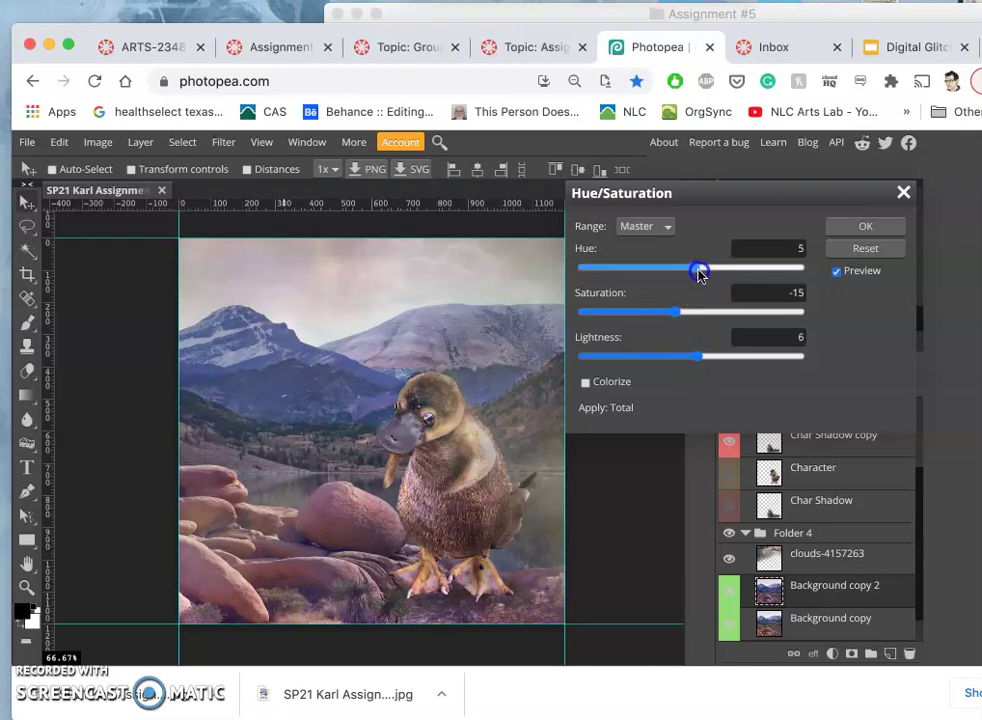
drag(715, 270, 701, 276)
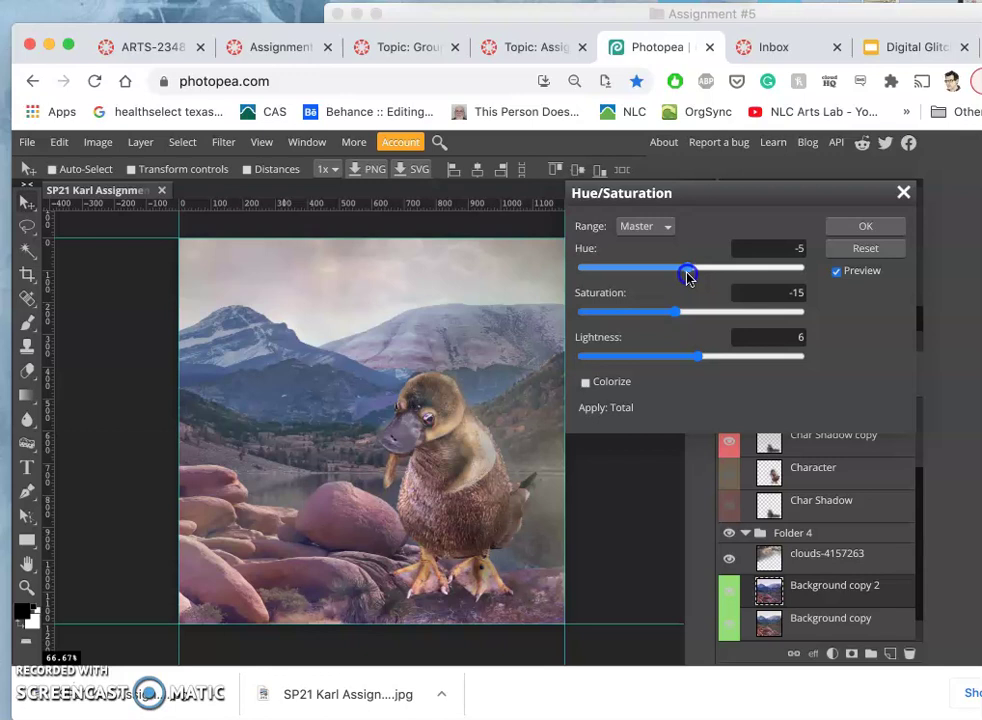
Commit the Hue/Saturation change and toggle Background copy 2 on and off to compare
click(863, 226)
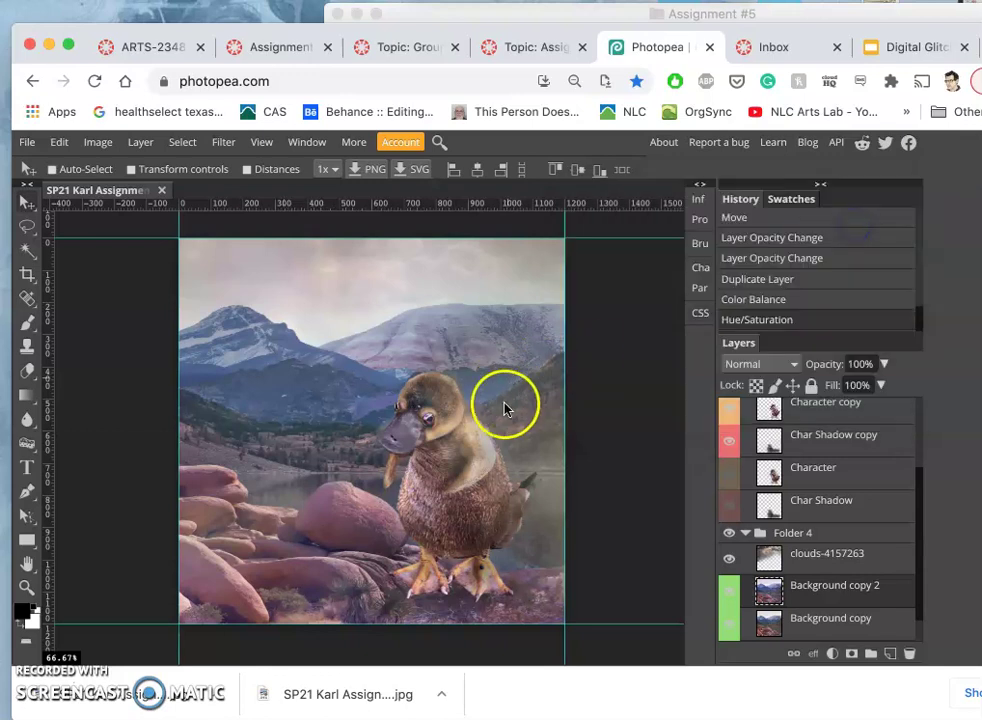
click(730, 600)
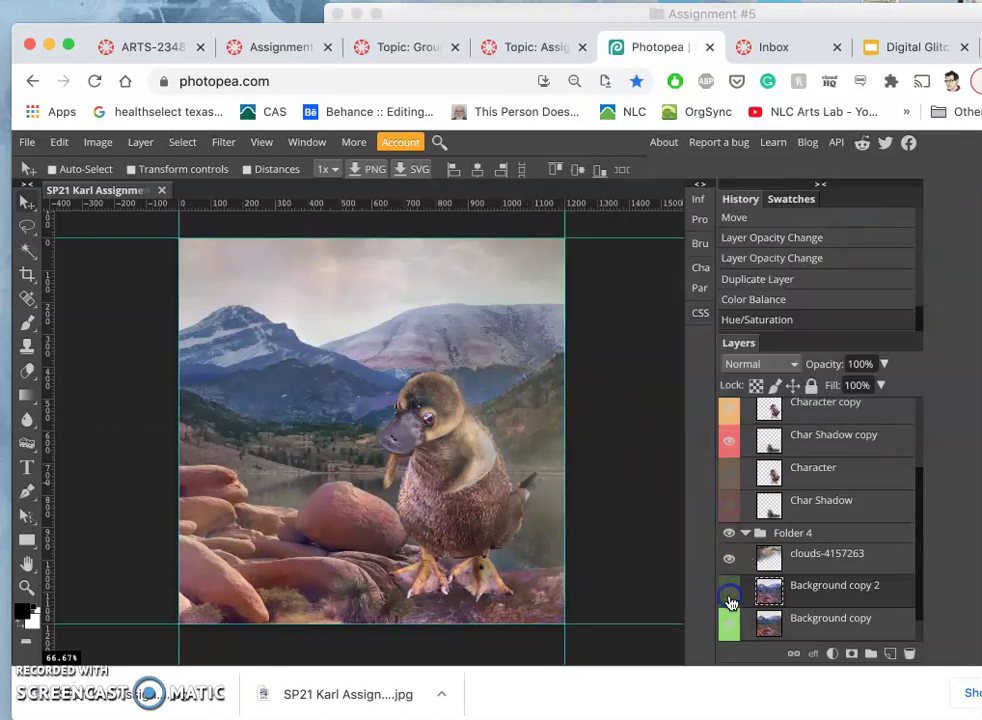
click(730, 600)
click(730, 600)
click(730, 600)
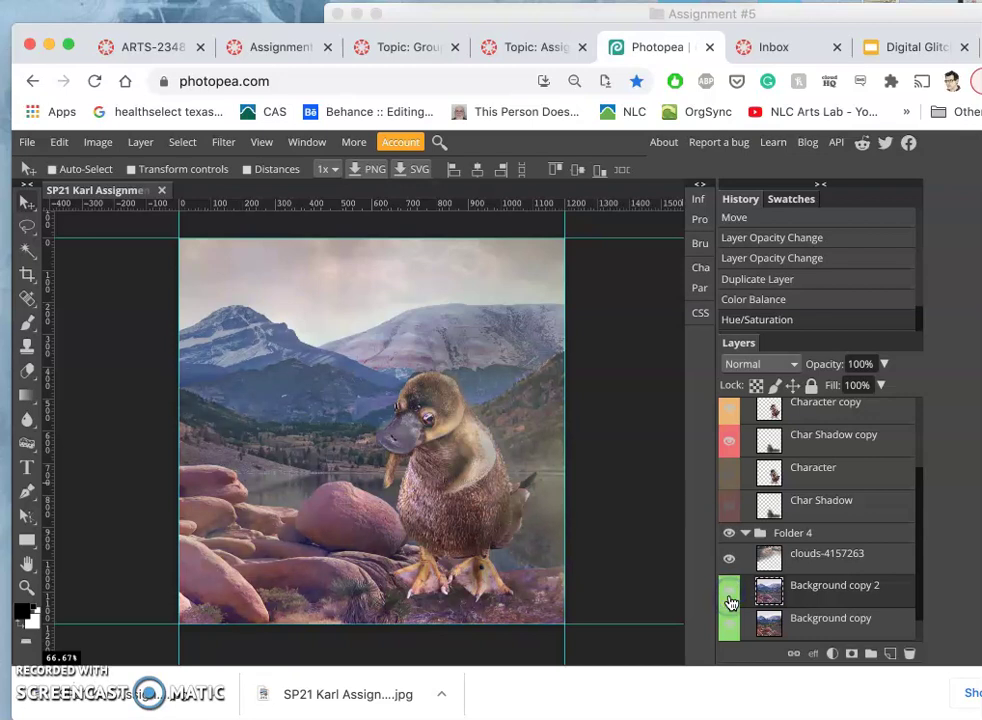
click(730, 600)
click(730, 600)
Lower the clouds-4157263 layer's opacity to 30%
click(837, 557)
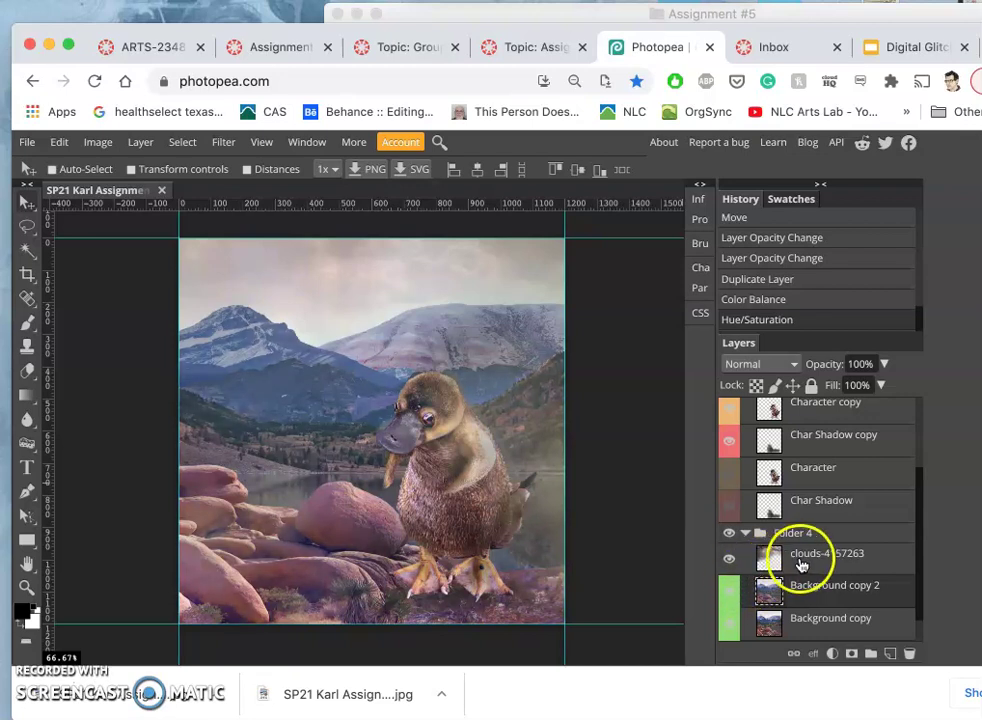
drag(884, 366, 838, 548)
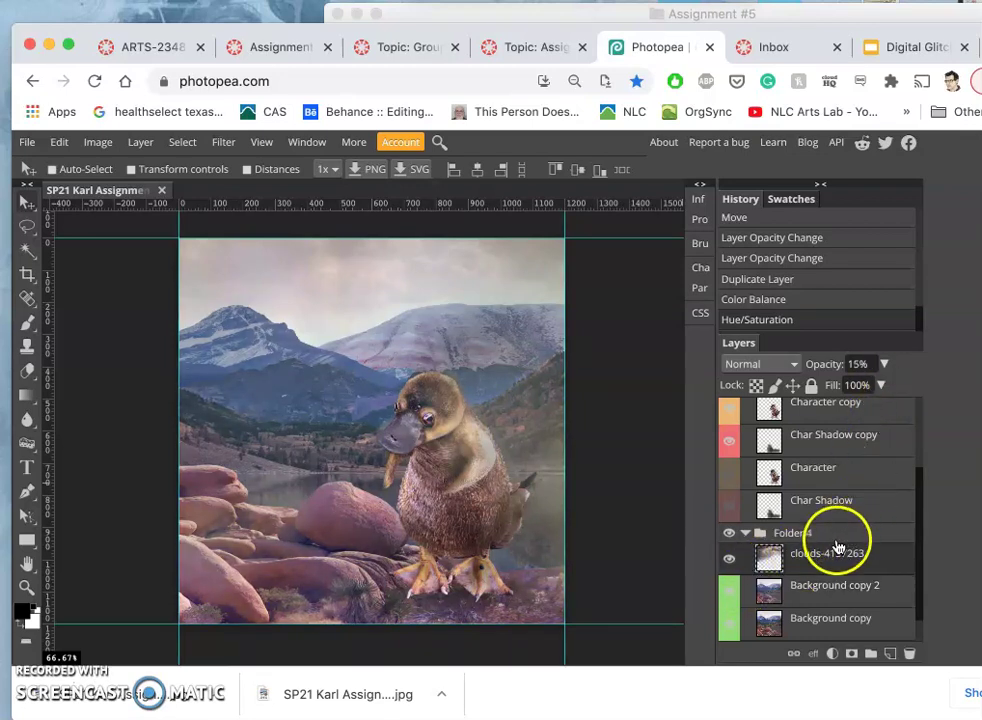
click(884, 364)
click(848, 388)
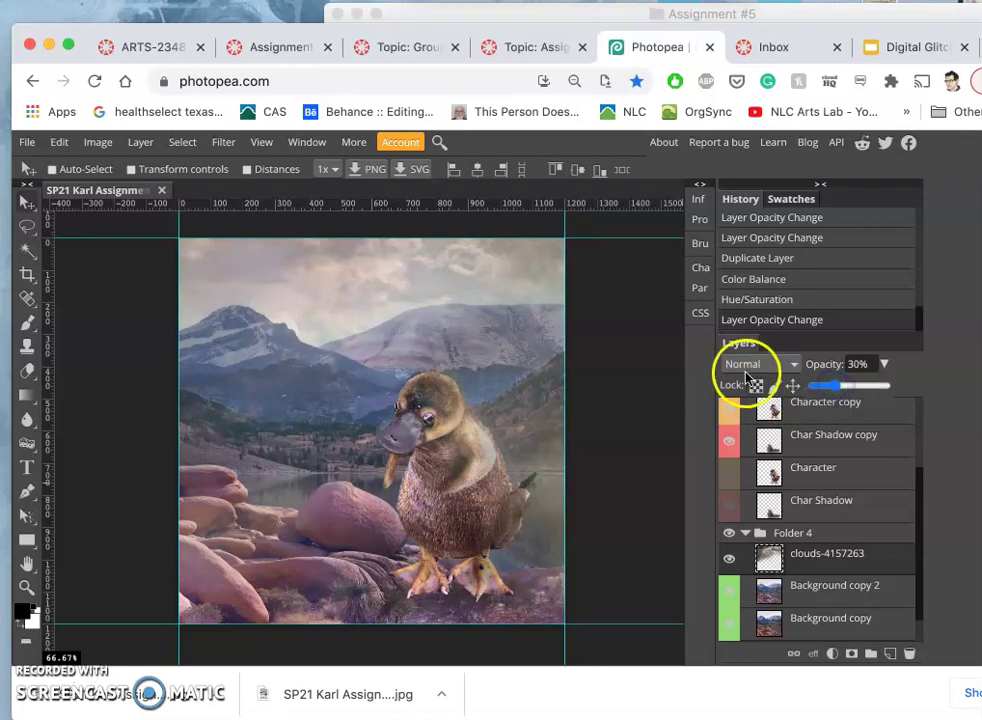
Drag crystals-335429.jpg from the Frozen Wasteland Reference folder onto the Photopea canvas
click(788, 14)
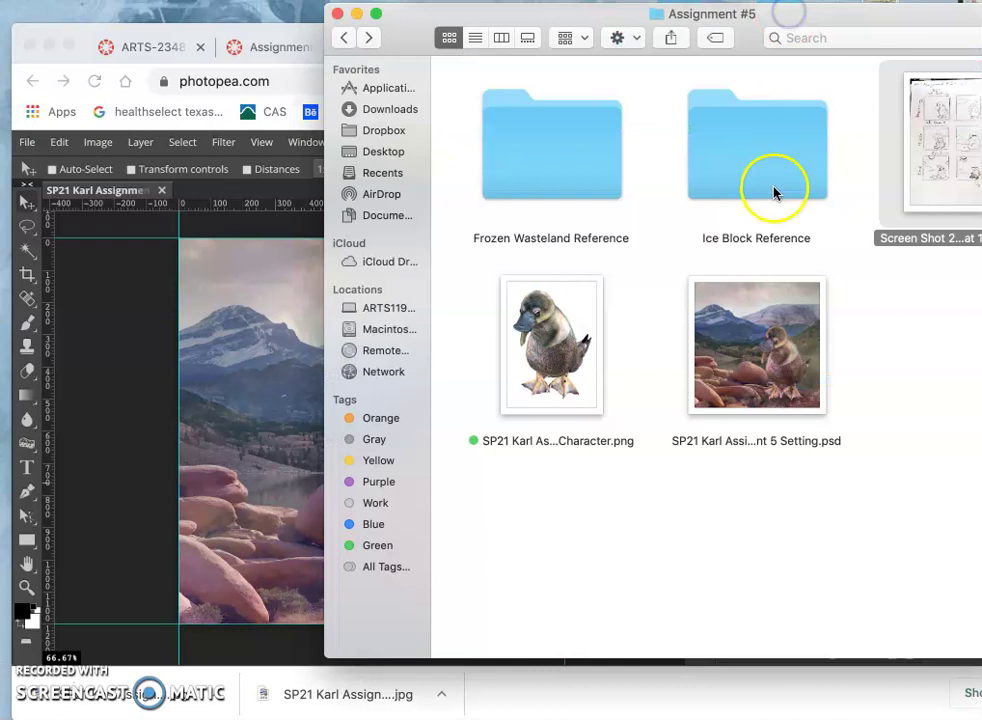
double_click(572, 147)
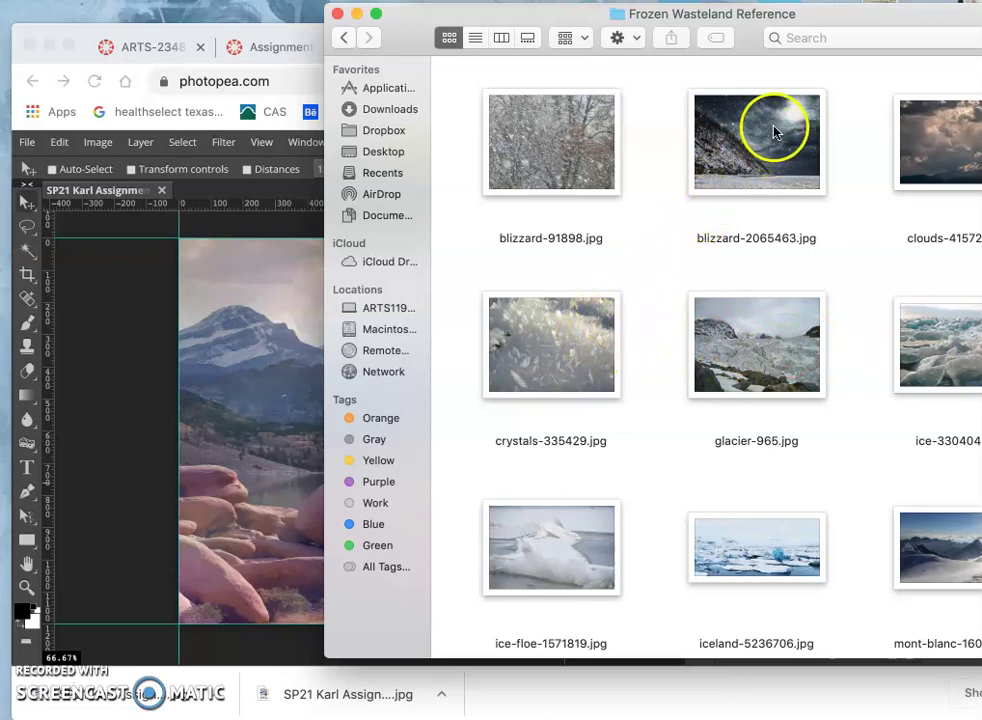
drag(599, 345, 370, 381)
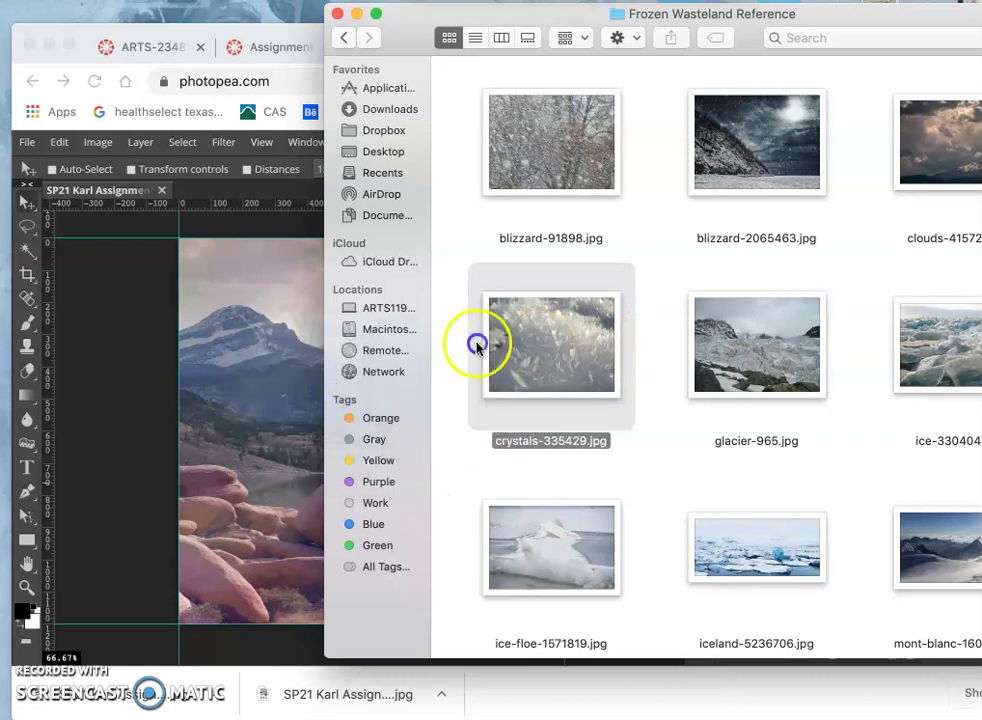
drag(471, 347, 272, 384)
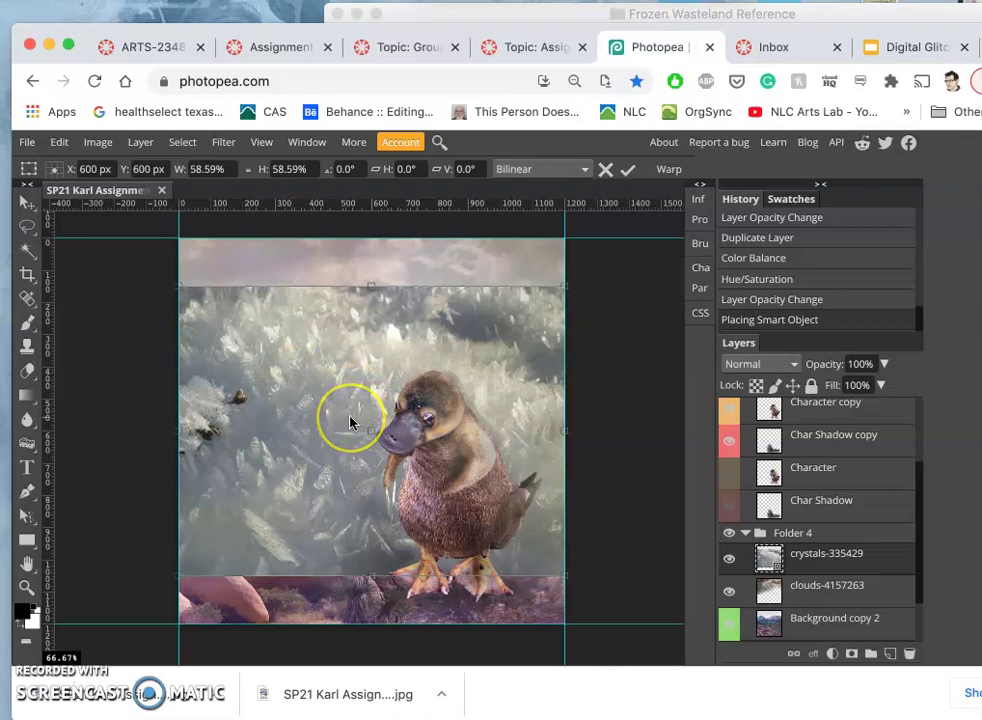
Stretch the crystals-335429 layer to fill the canvas top to bottom and confirm
drag(372, 290, 371, 232)
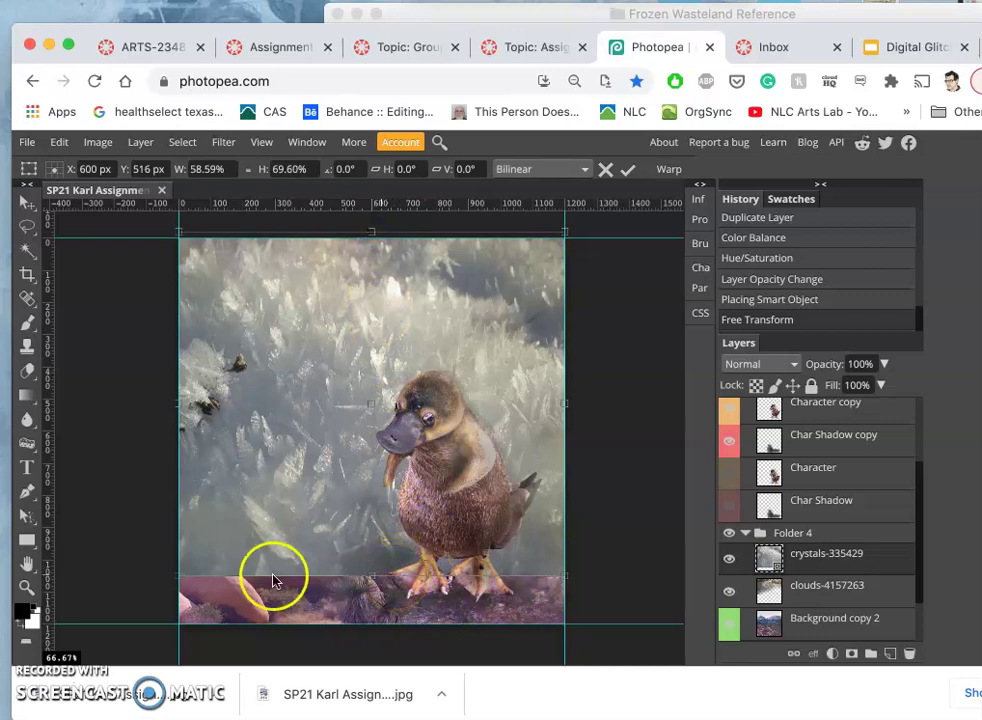
drag(180, 577, 90, 631)
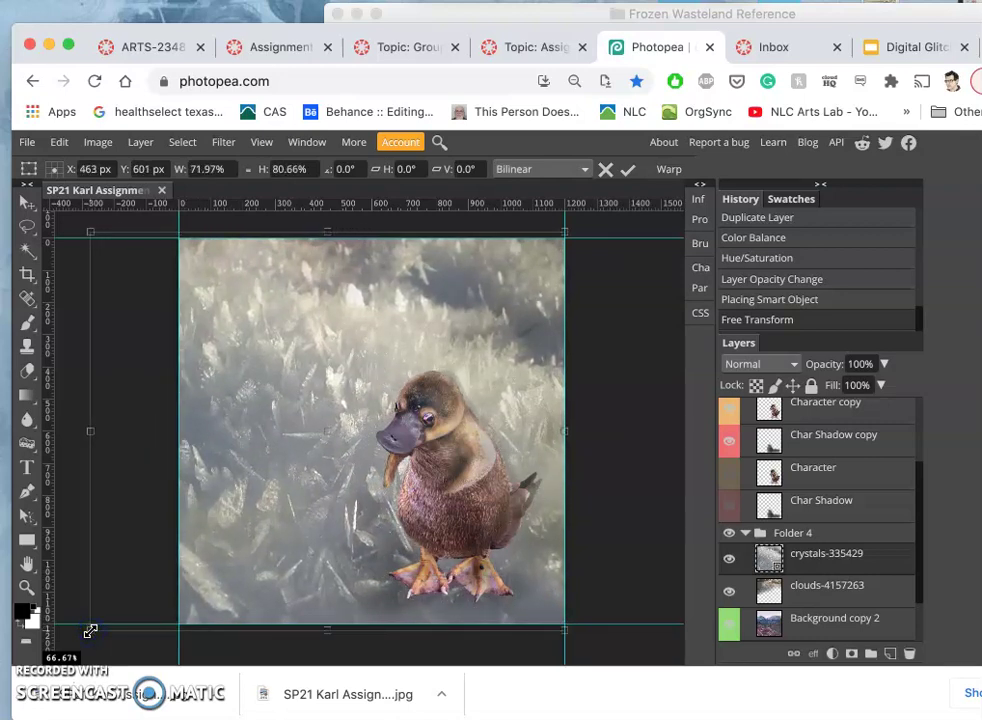
key(Return)
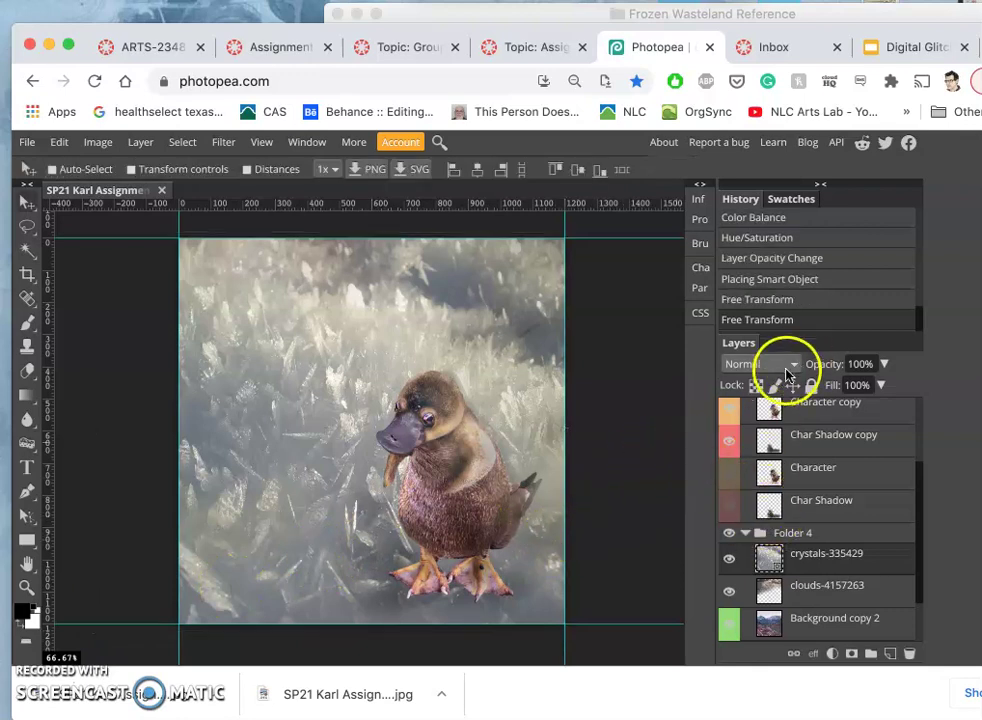
Try Pin Light, then settle on Soft Light blending for the crystals layer
click(776, 365)
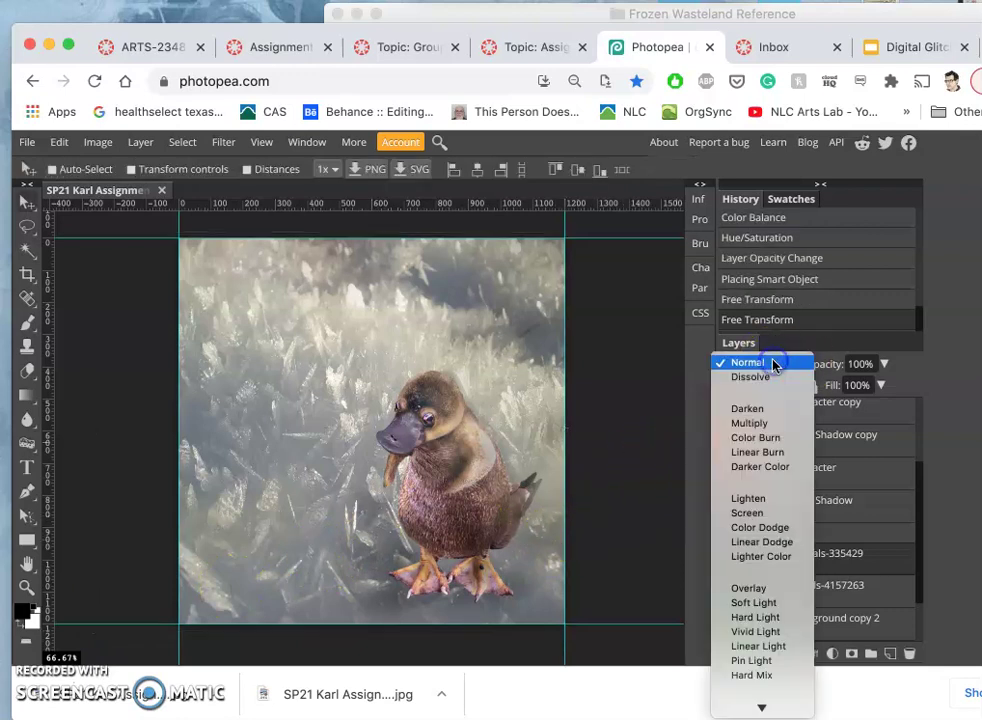
click(741, 661)
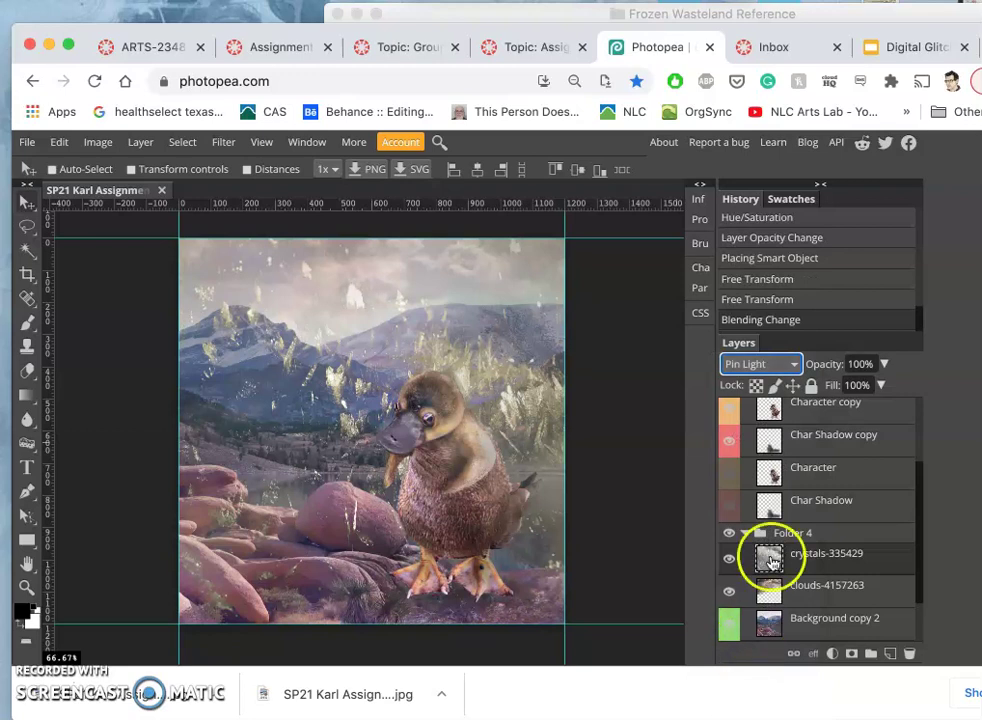
click(788, 368)
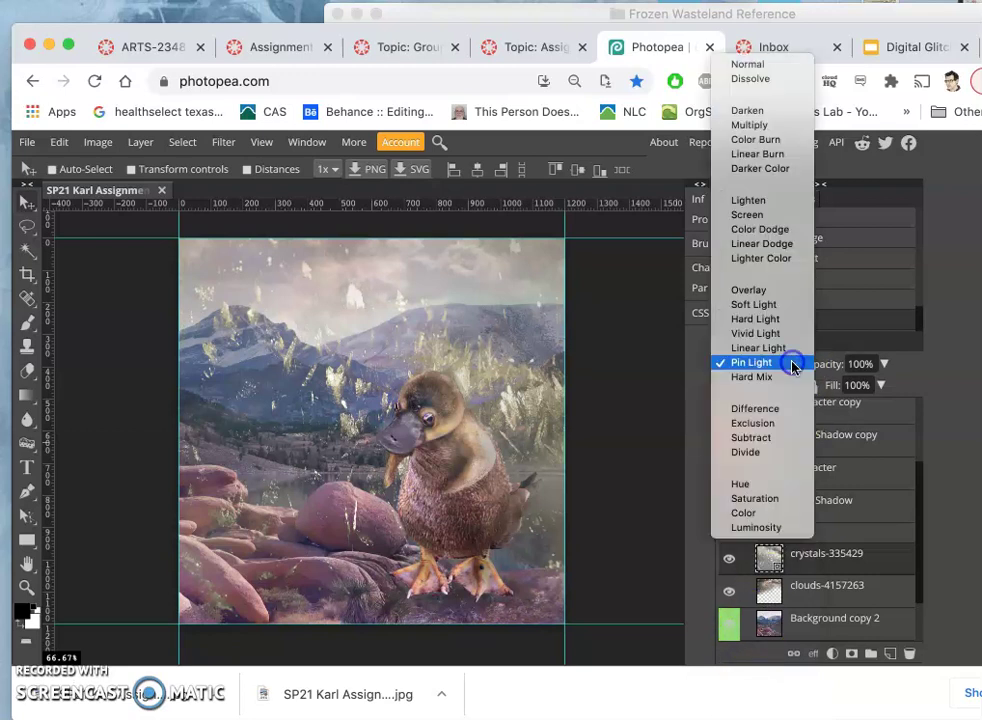
click(776, 311)
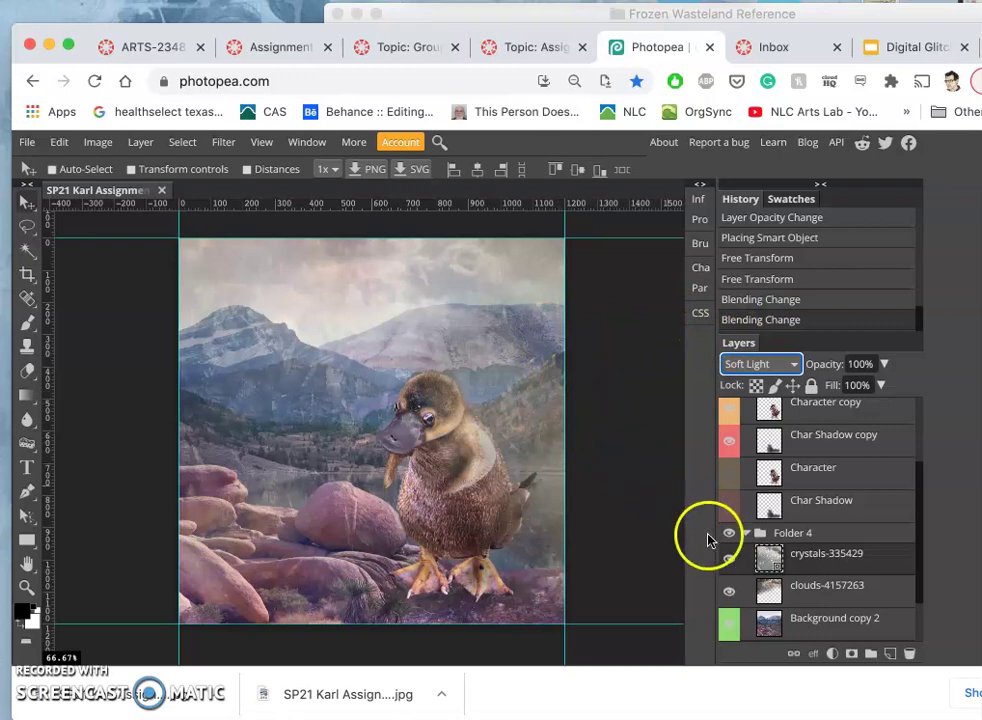
right_click(798, 565)
Rasterize the crystals layer and erase its frost from the platypus's chest and the rocks
click(840, 408)
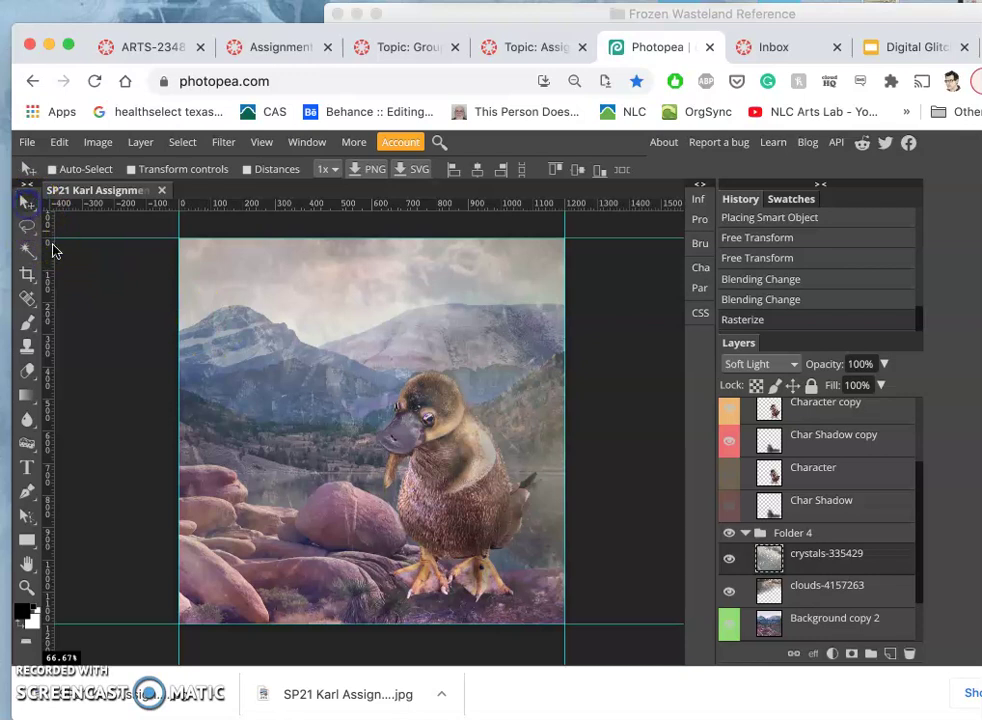
click(27, 371)
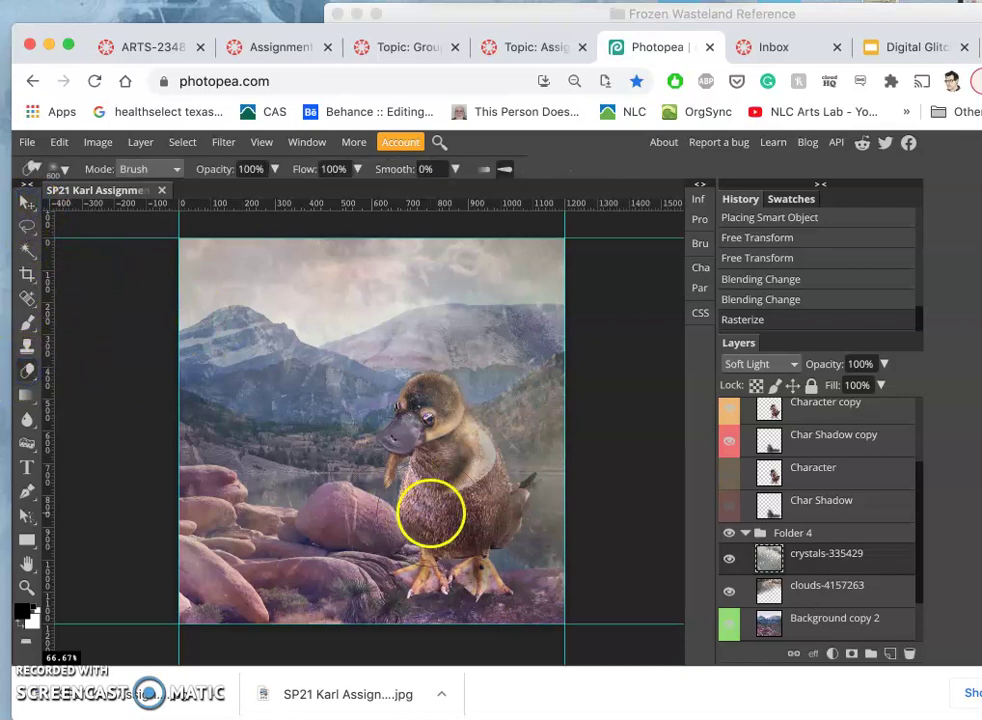
drag(430, 514, 392, 528)
mouse_move(282, 530)
mouse_down()
mouse_move(228, 522)
mouse_move(257, 465)
mouse_move(360, 470)
mouse_up()
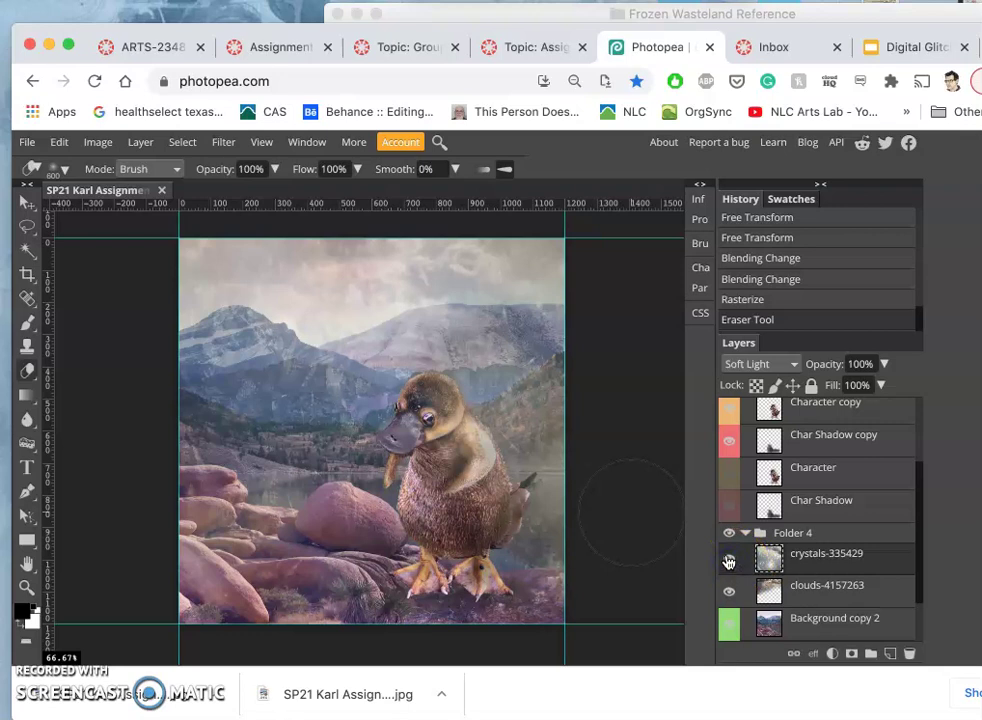
click(729, 561)
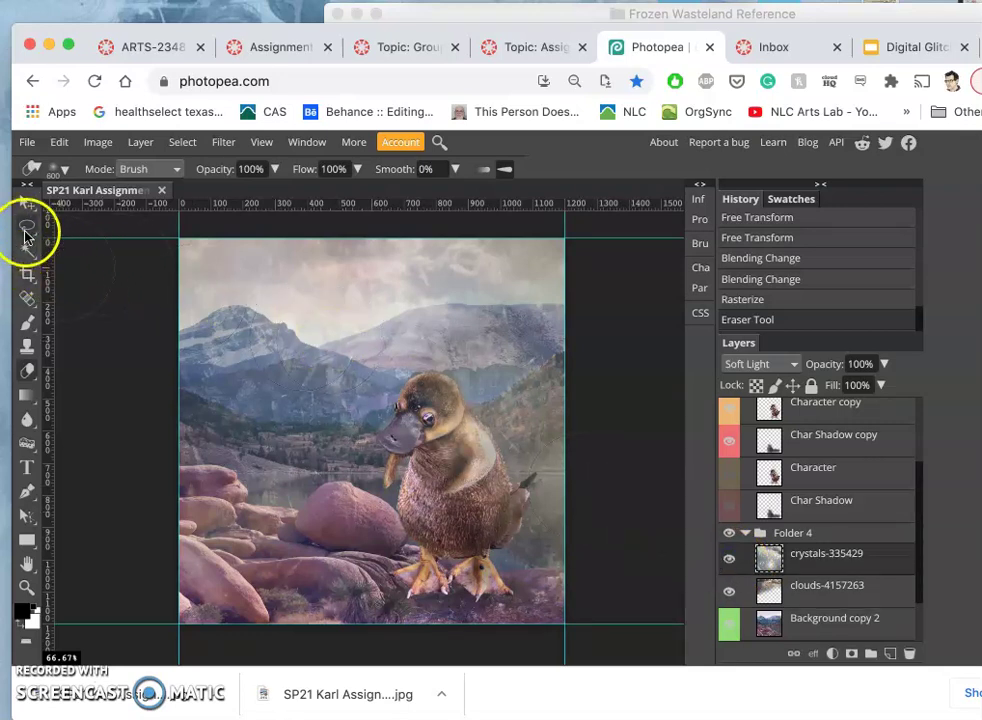
Move the crystals-335429 layer up into Folder 6 above the Atmosphere layers
click(27, 228)
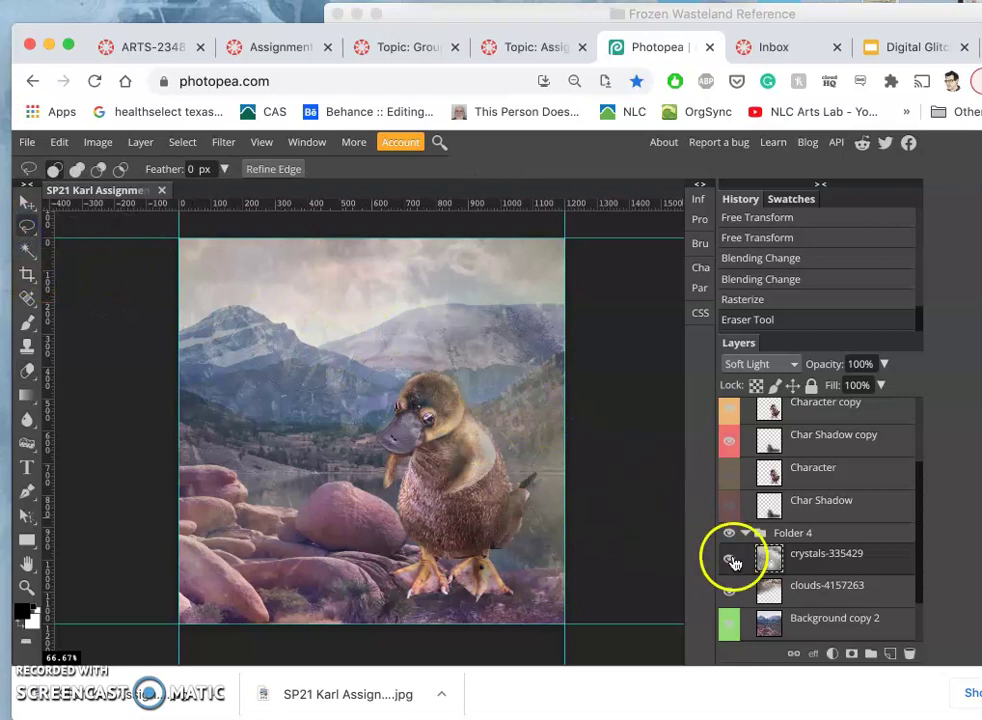
click(731, 561)
click(731, 561)
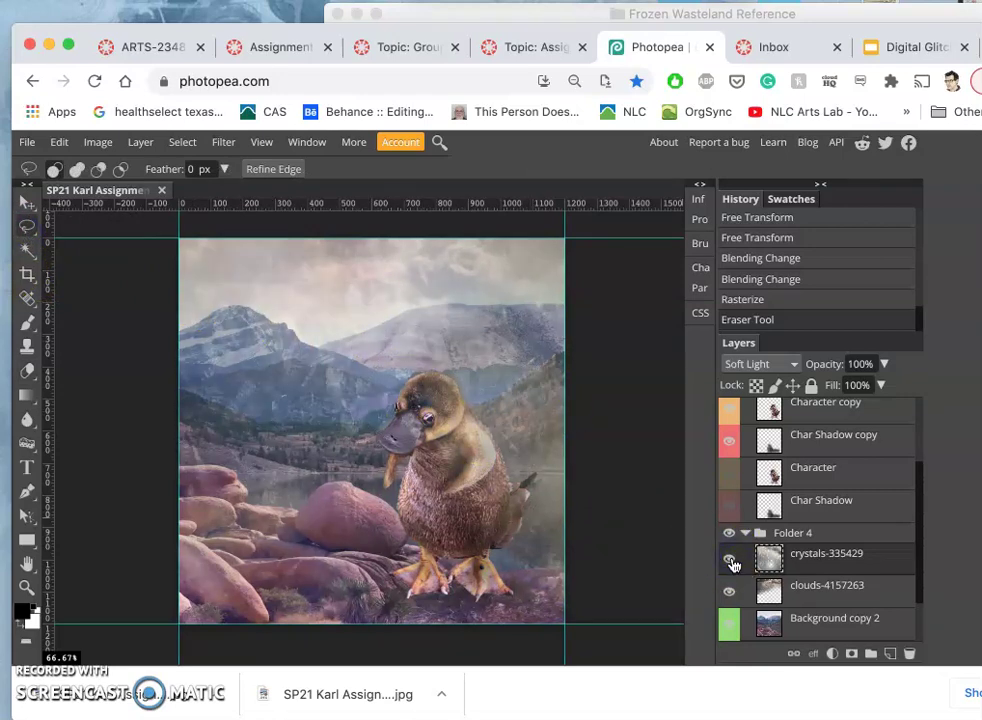
click(809, 566)
scroll(809, 566, up, 3)
click(800, 632)
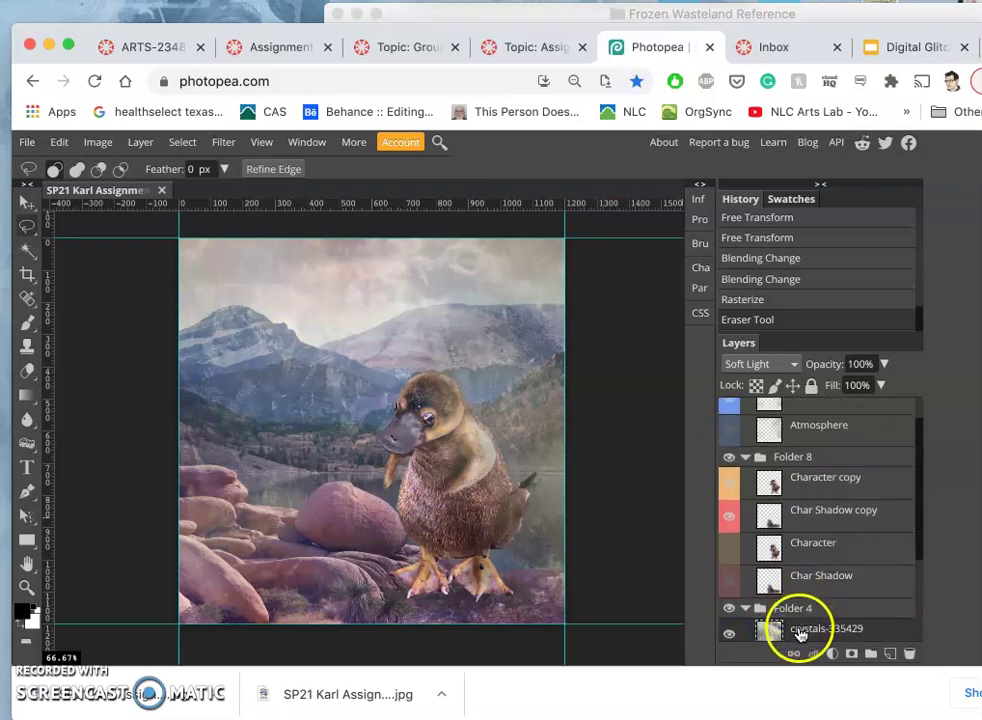
drag(800, 624, 797, 415)
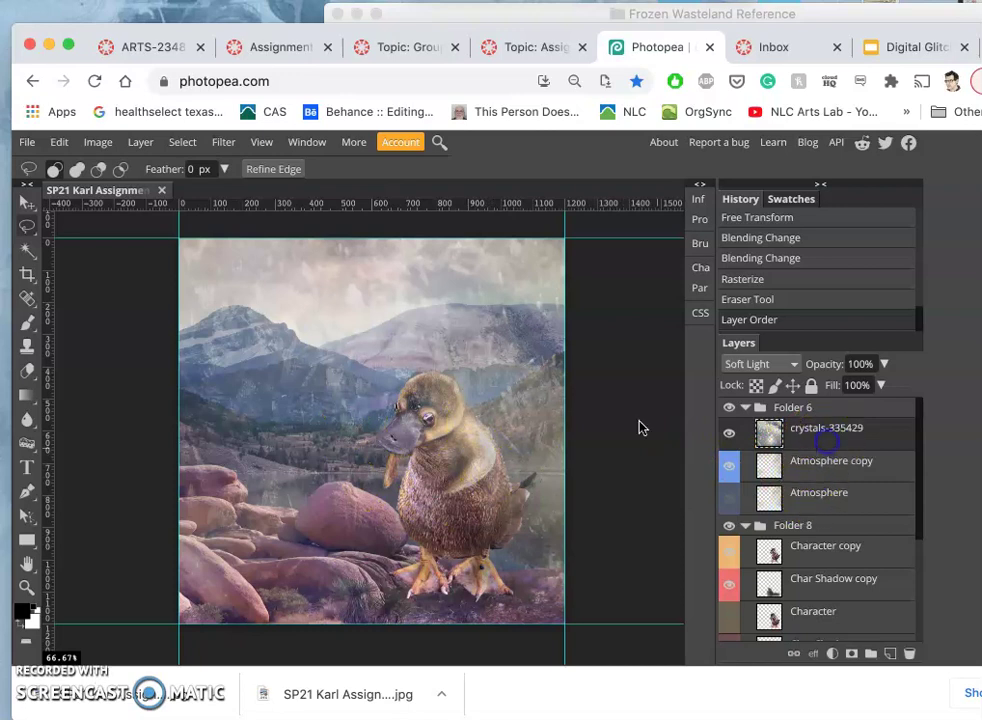
Try erasing crystals over the platypus's lower body at 59% eraser strength, then undo
click(27, 371)
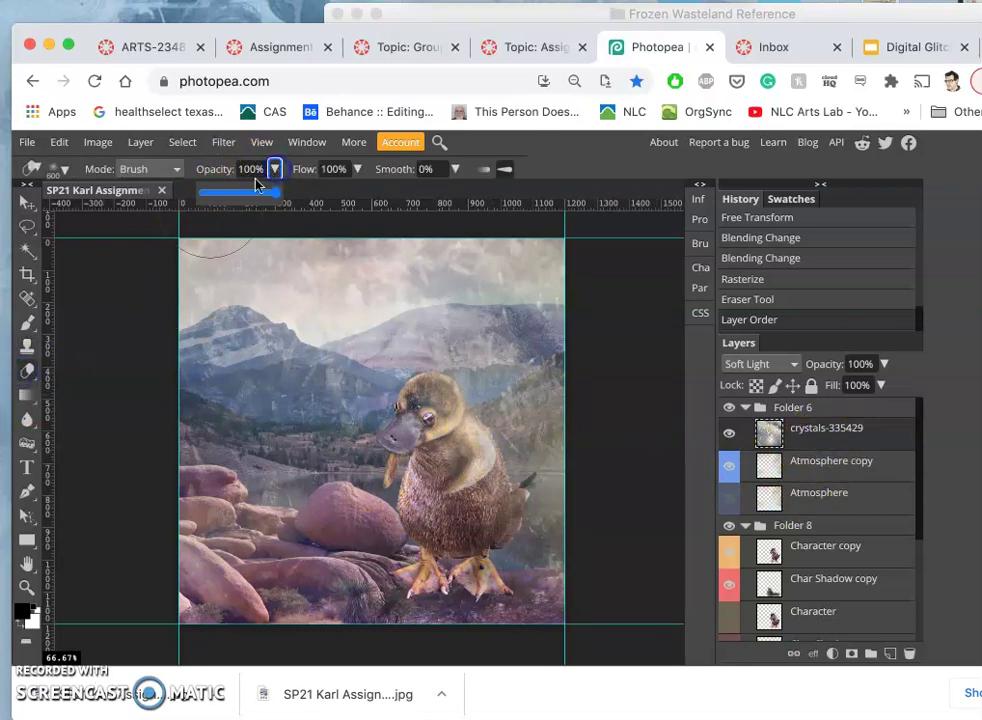
click(245, 191)
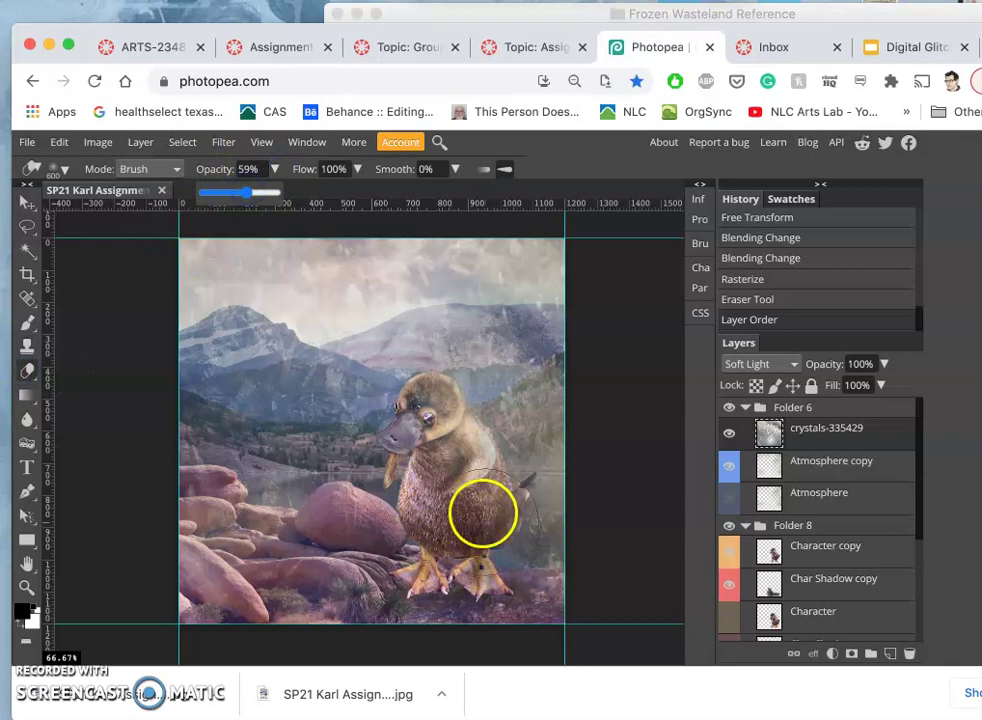
drag(482, 511, 500, 587)
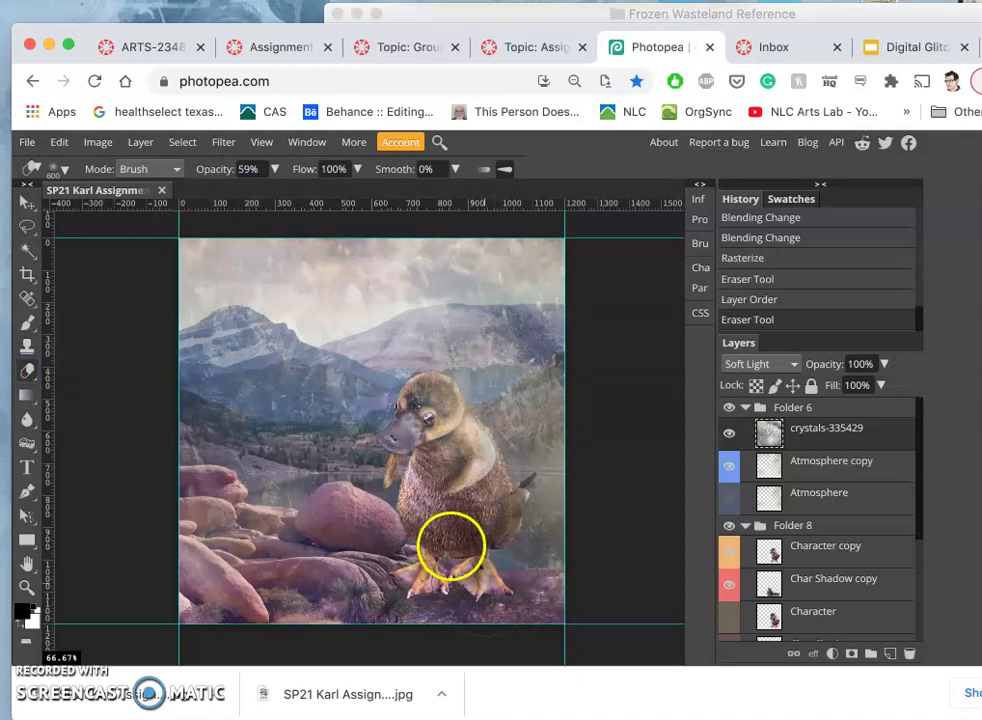
key(ctrl+z)
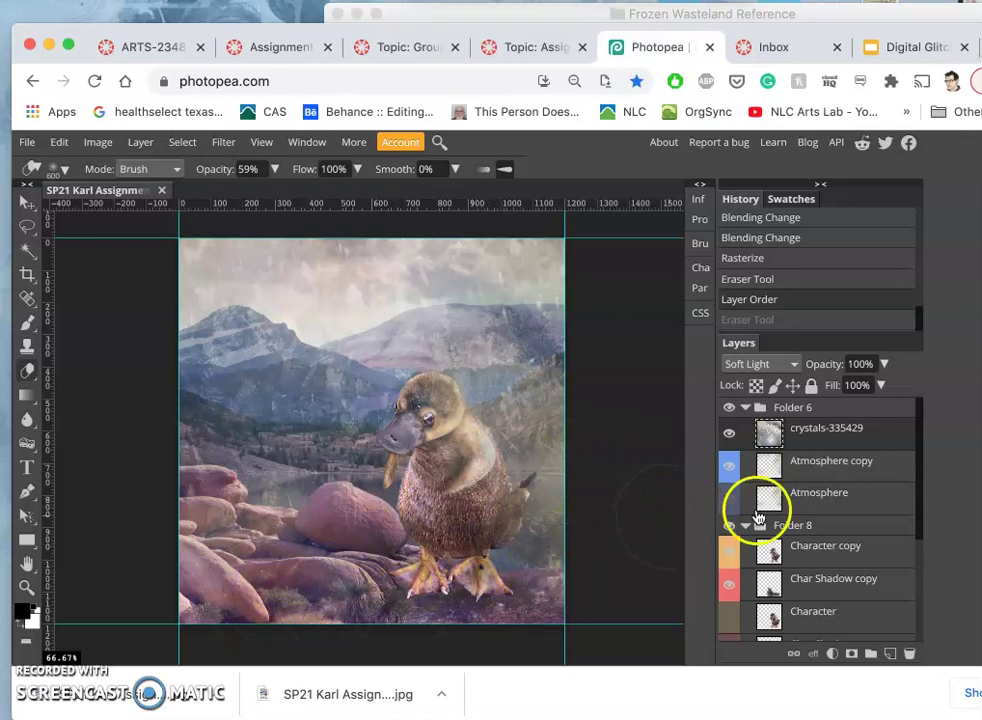
Set the crystals layer's opacity to 57% and scroll the Layers panel to Folder 4
click(883, 364)
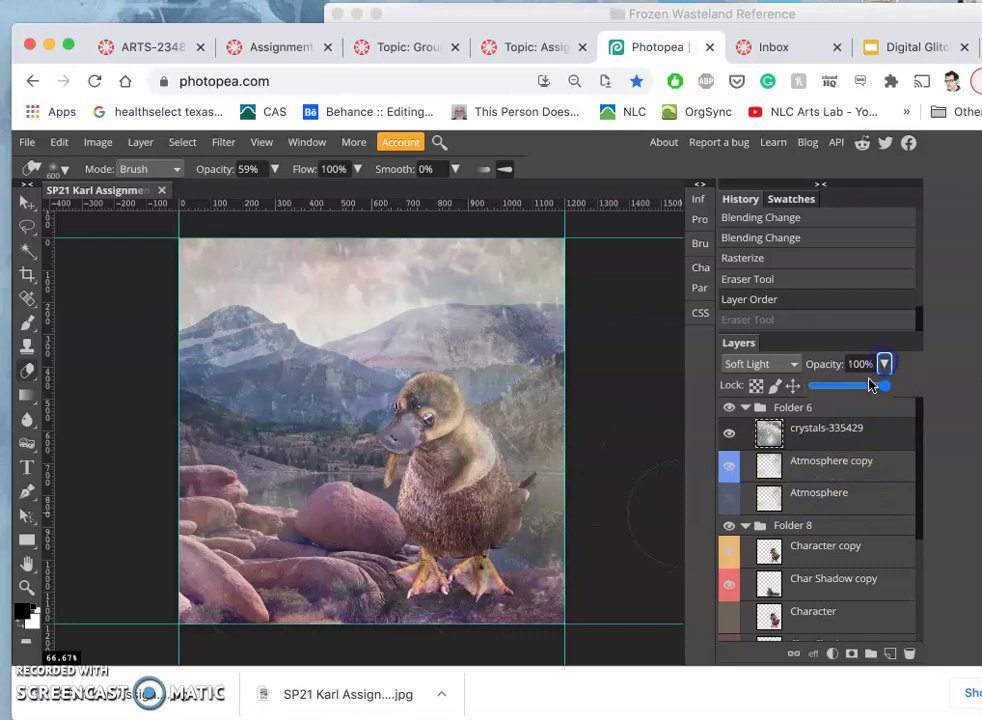
click(852, 386)
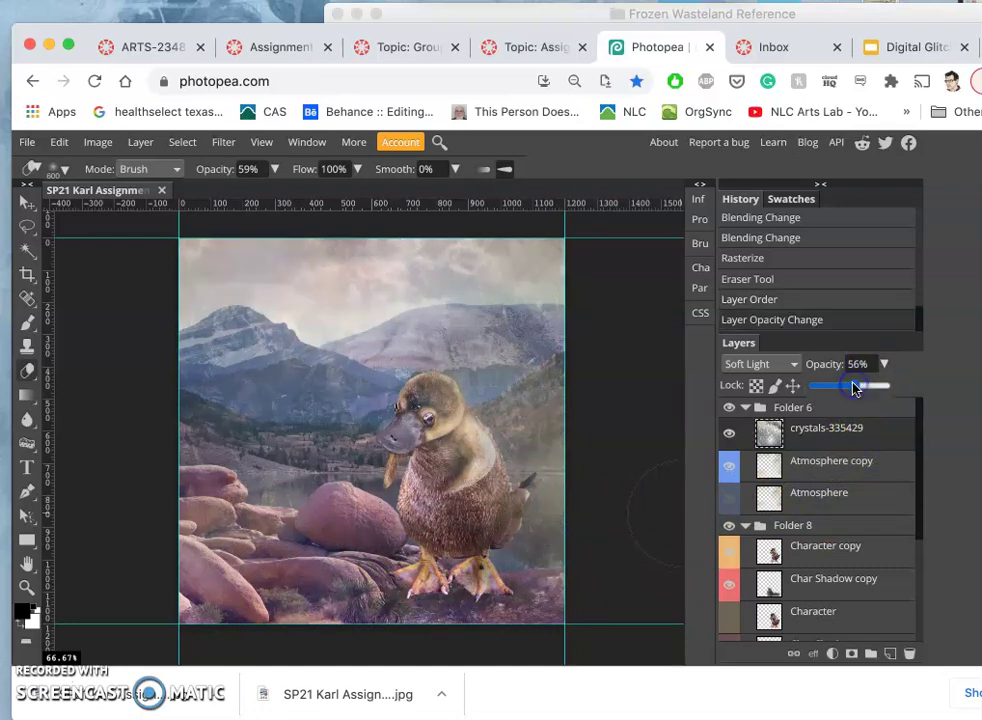
scroll(870, 533, down, 2)
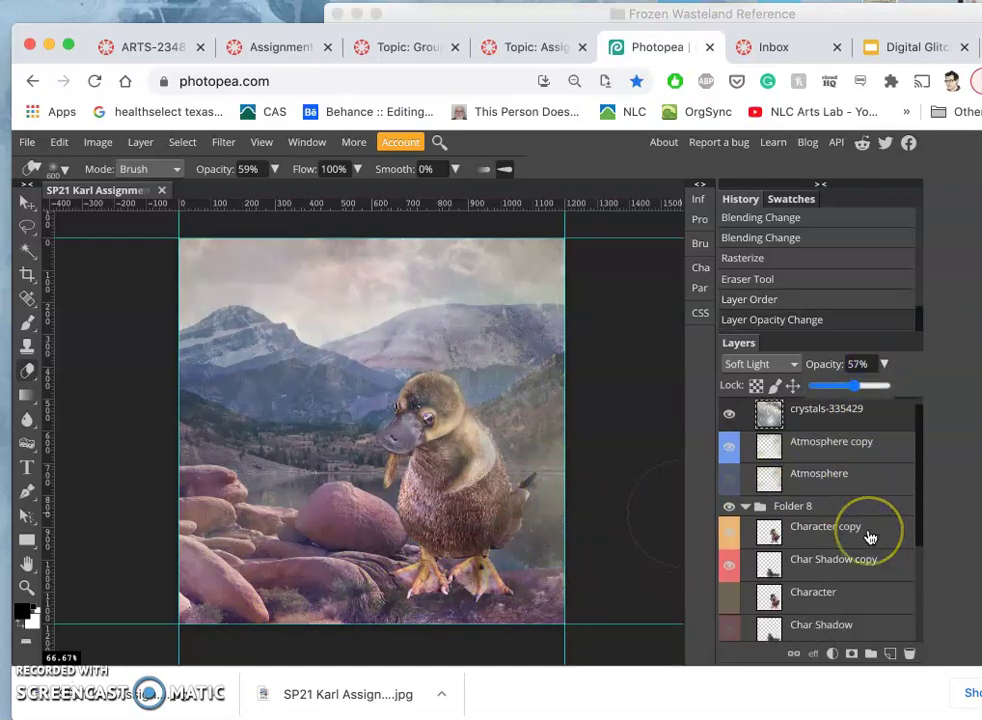
scroll(860, 515, up, 2)
scroll(826, 470, down, 5)
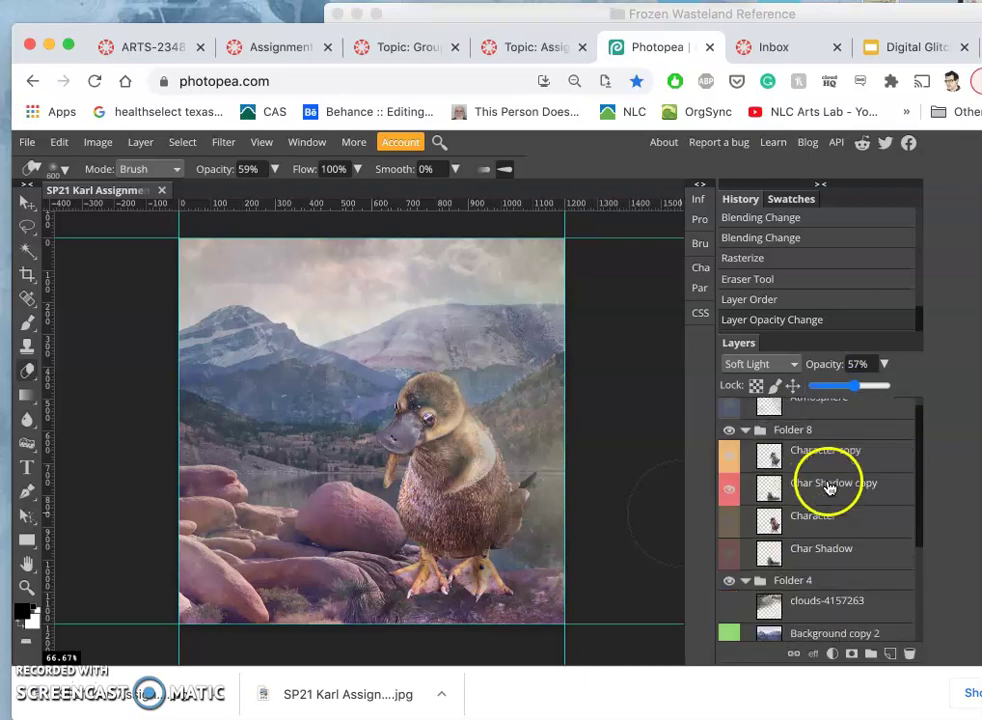
click(729, 560)
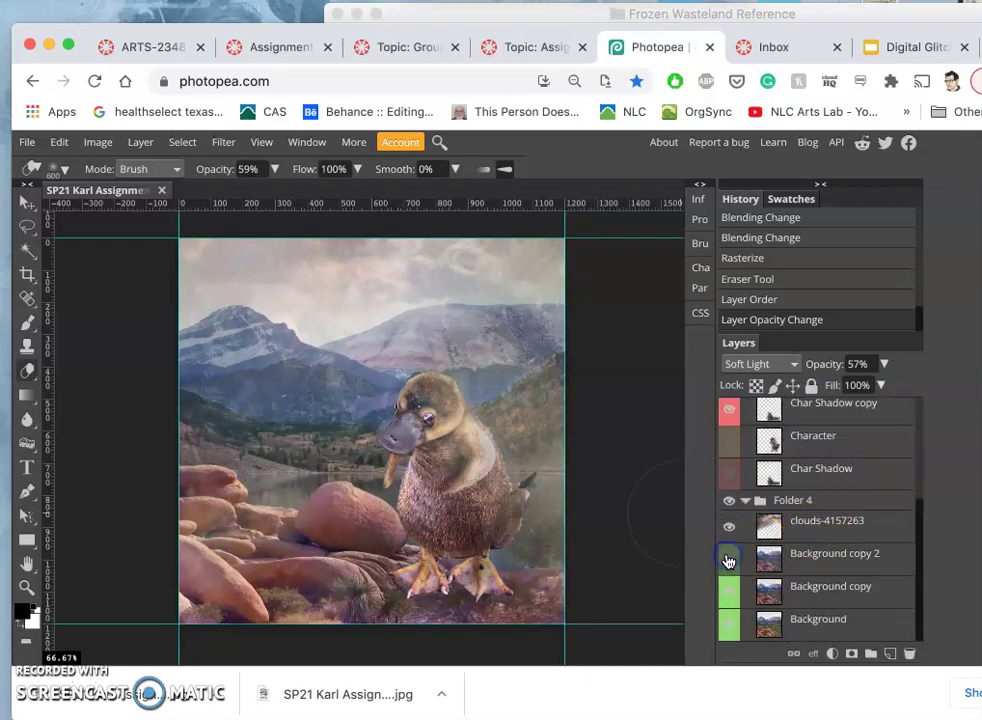
click(731, 563)
click(732, 528)
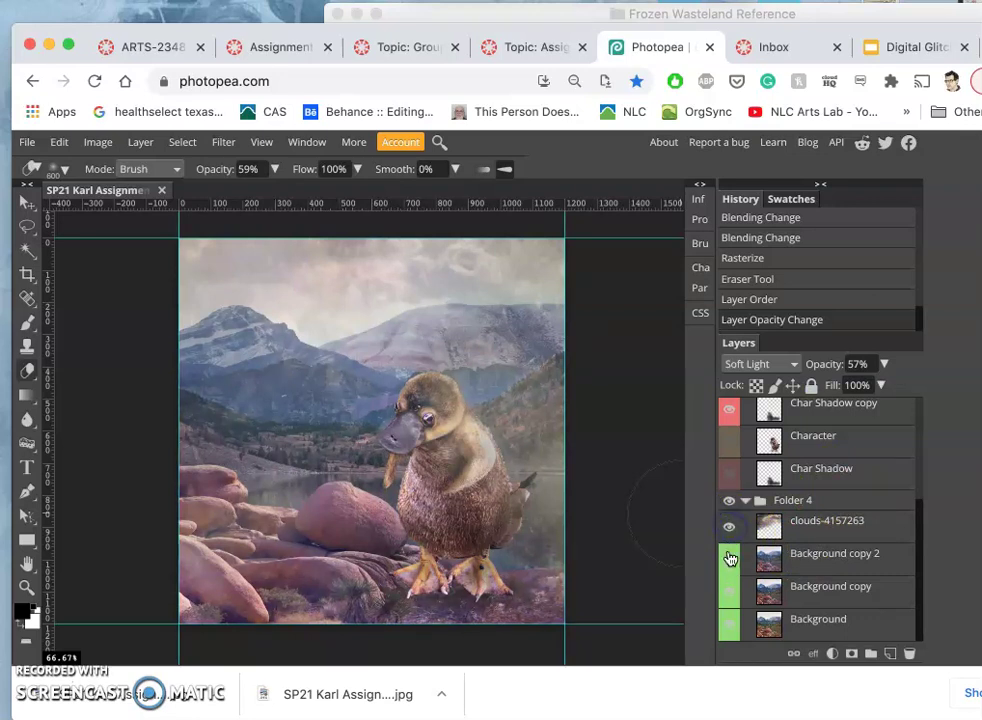
click(730, 530)
click(730, 530)
click(731, 557)
click(731, 566)
scroll(795, 495, up, 5)
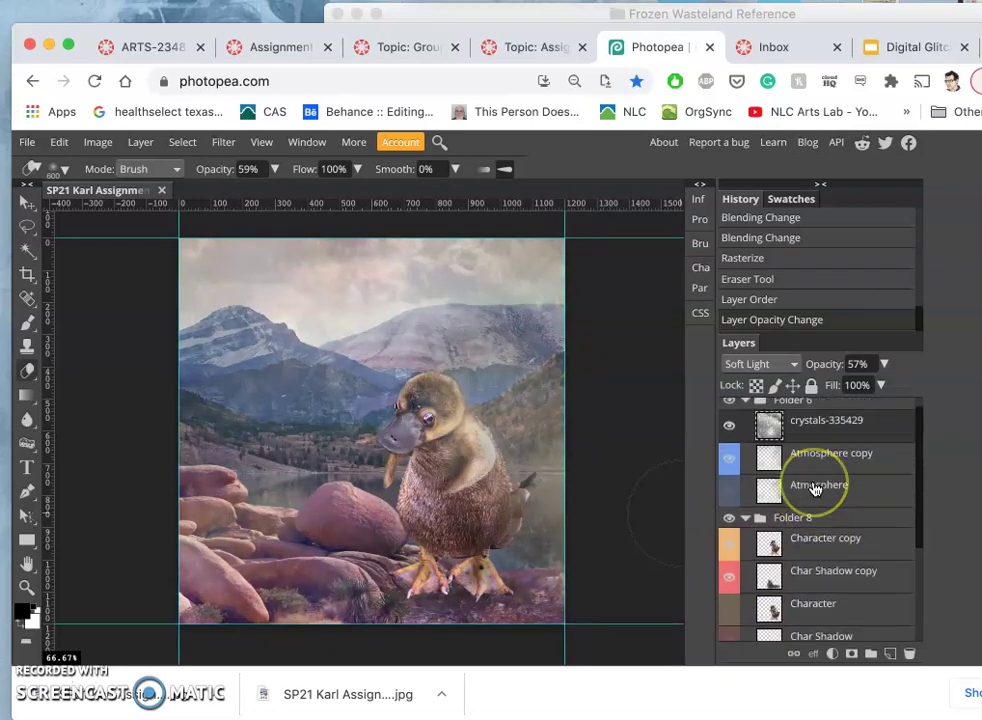
scroll(790, 482, down, 3)
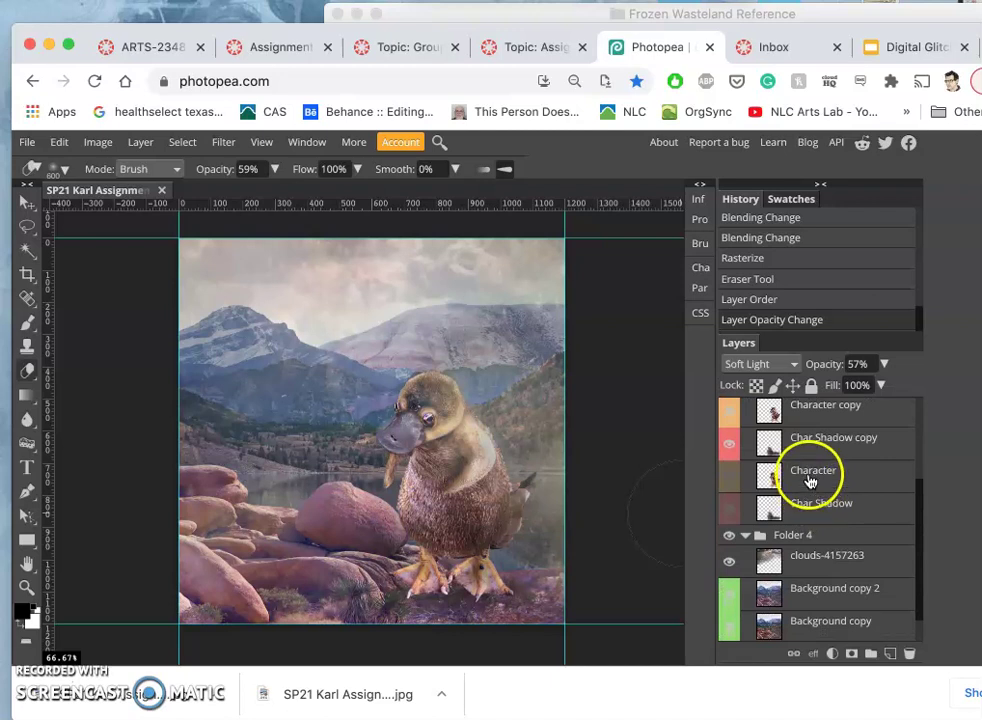
scroll(812, 470, up, 2)
Duplicate Character copy and Char Shadow copy, hide the originals, and select Character copy 2
click(810, 475)
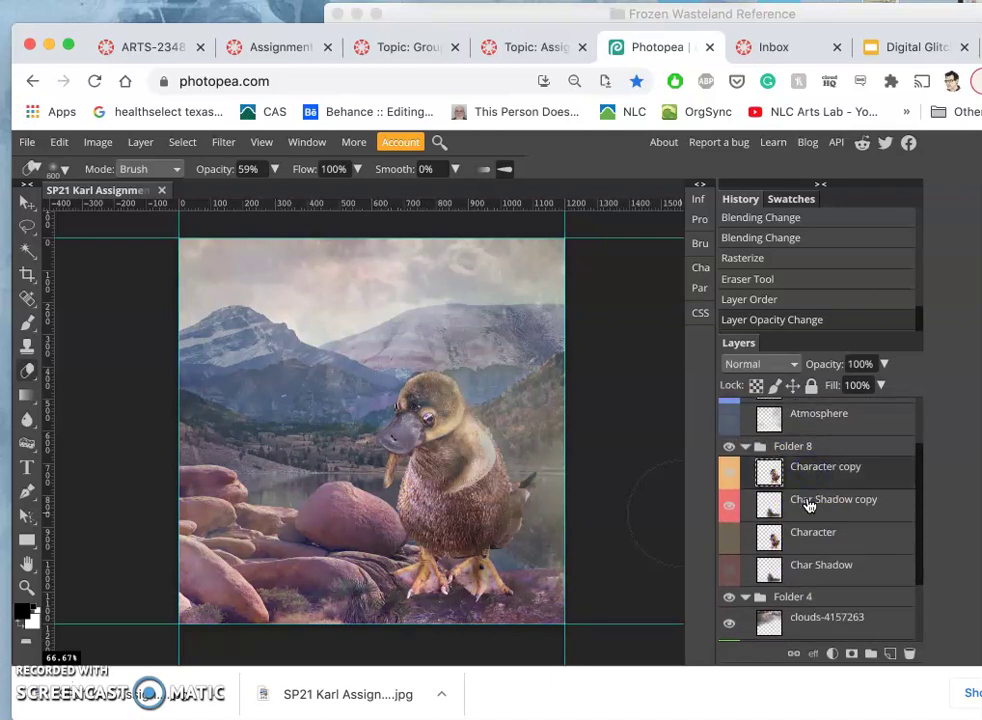
click(808, 507)
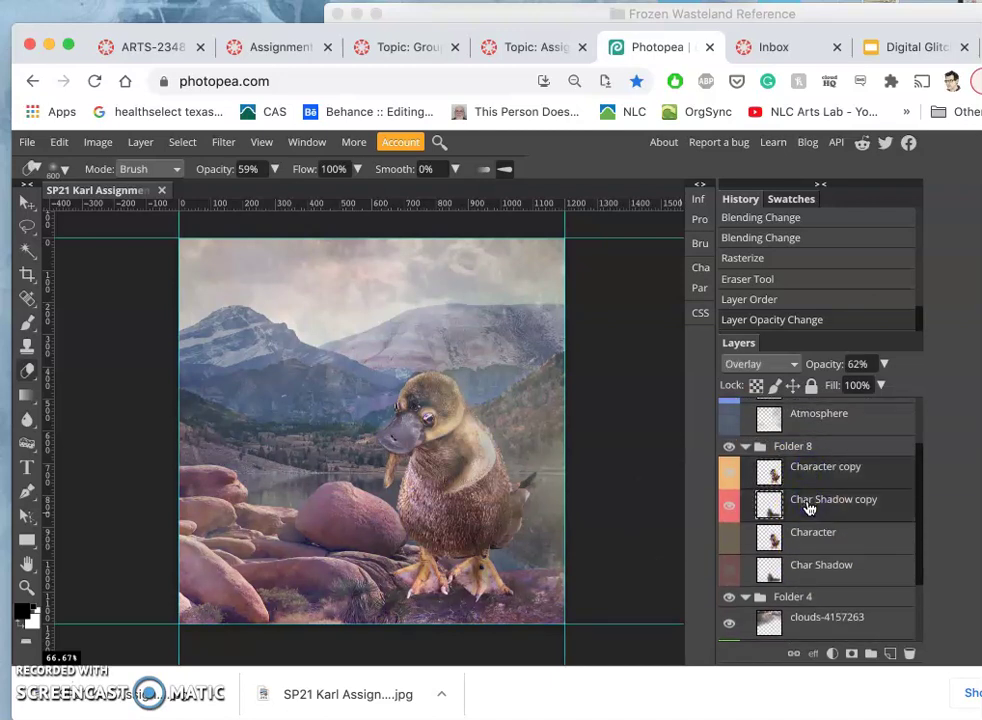
key(ctrl+j)
click(730, 534)
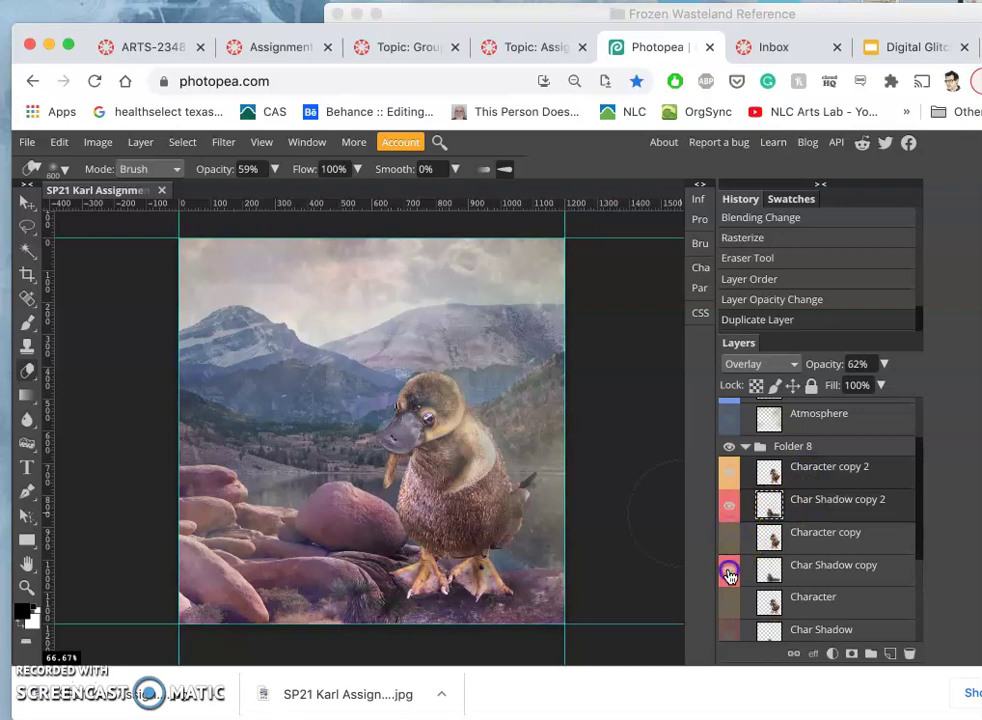
click(729, 575)
click(809, 468)
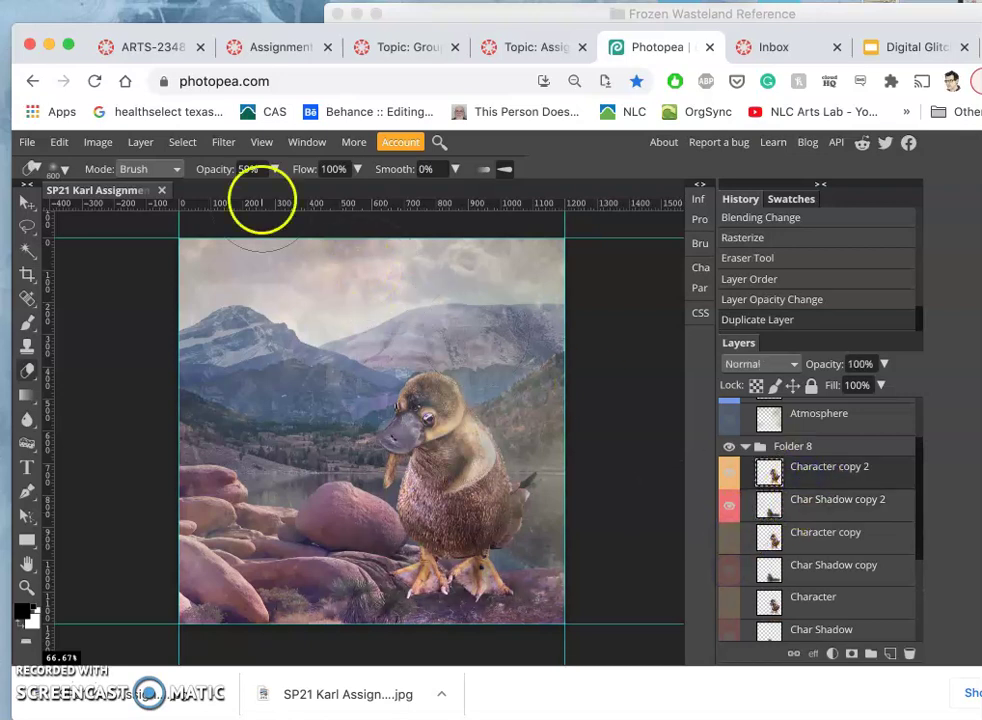
click(60, 142)
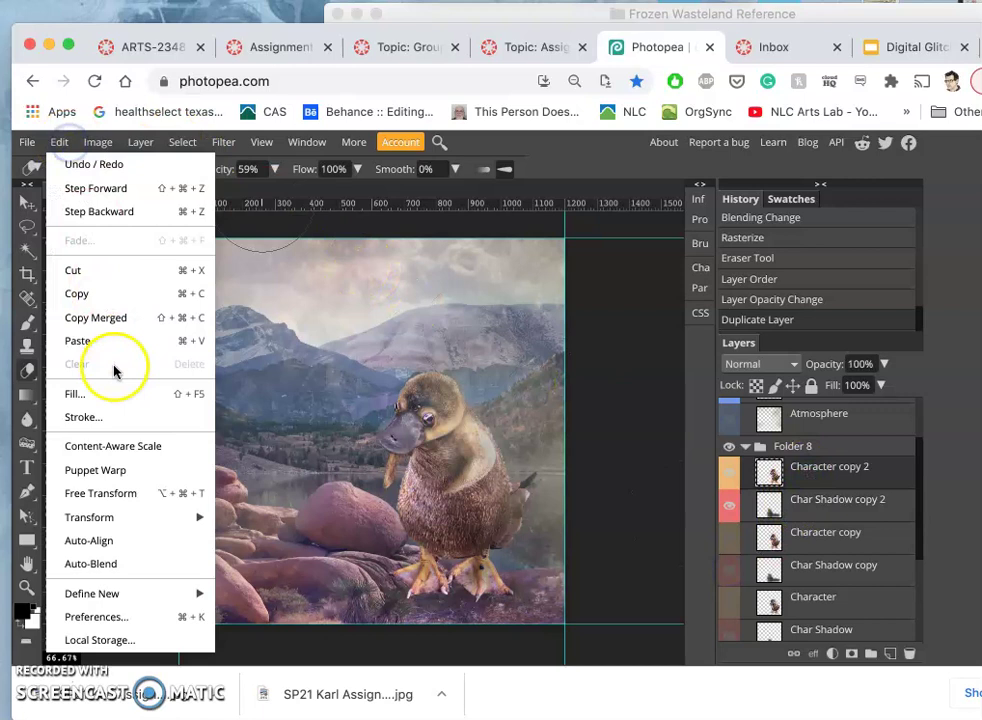
click(108, 474)
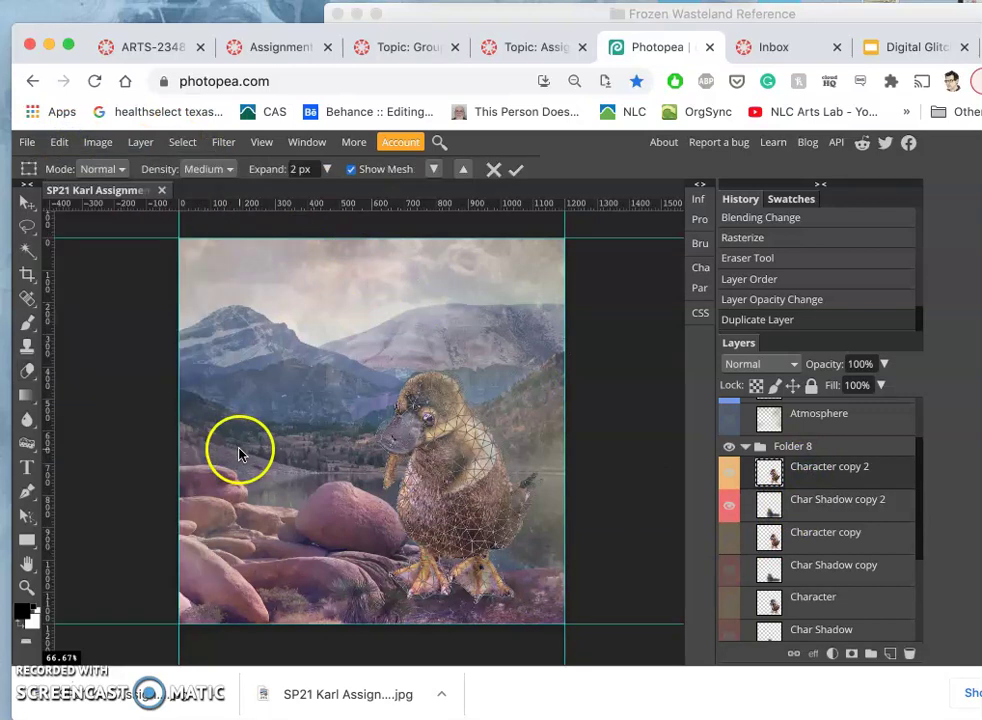
click(385, 440)
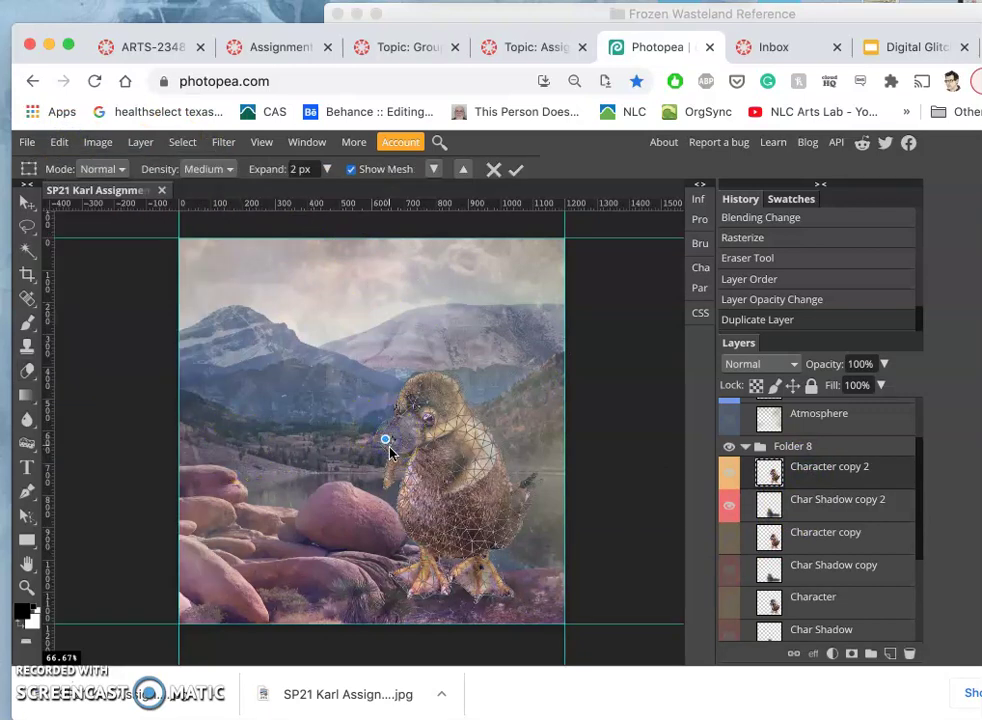
mouse_move(388, 485)
mouse_down()
mouse_move(458, 465)
mouse_move(386, 436)
mouse_move(388, 485)
mouse_up()
click(387, 483)
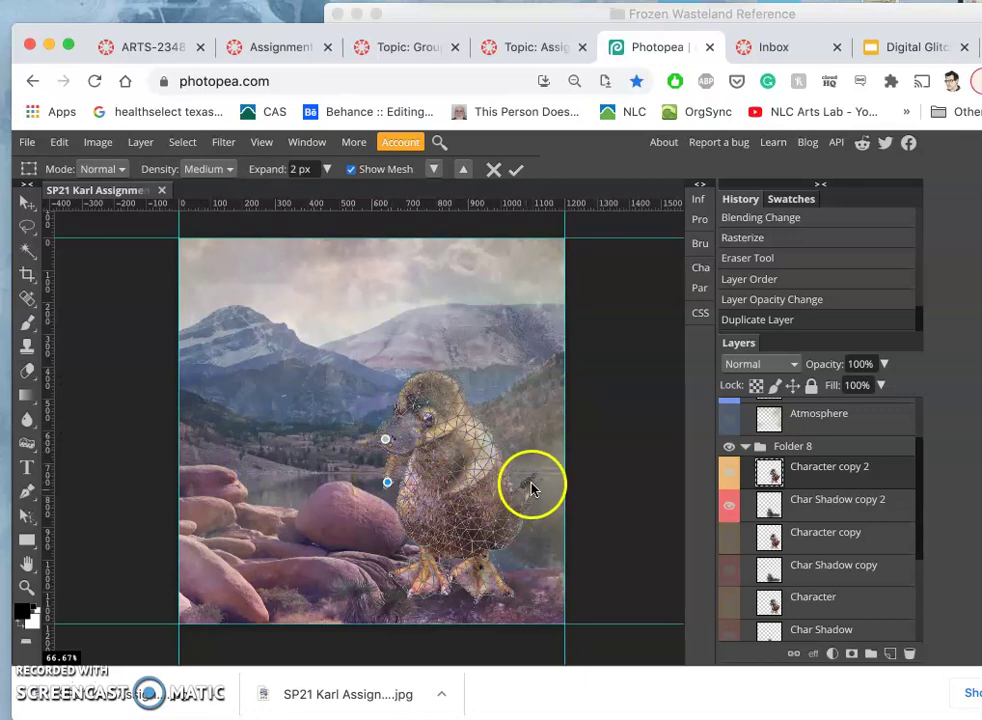
drag(467, 562, 413, 594)
click(500, 591)
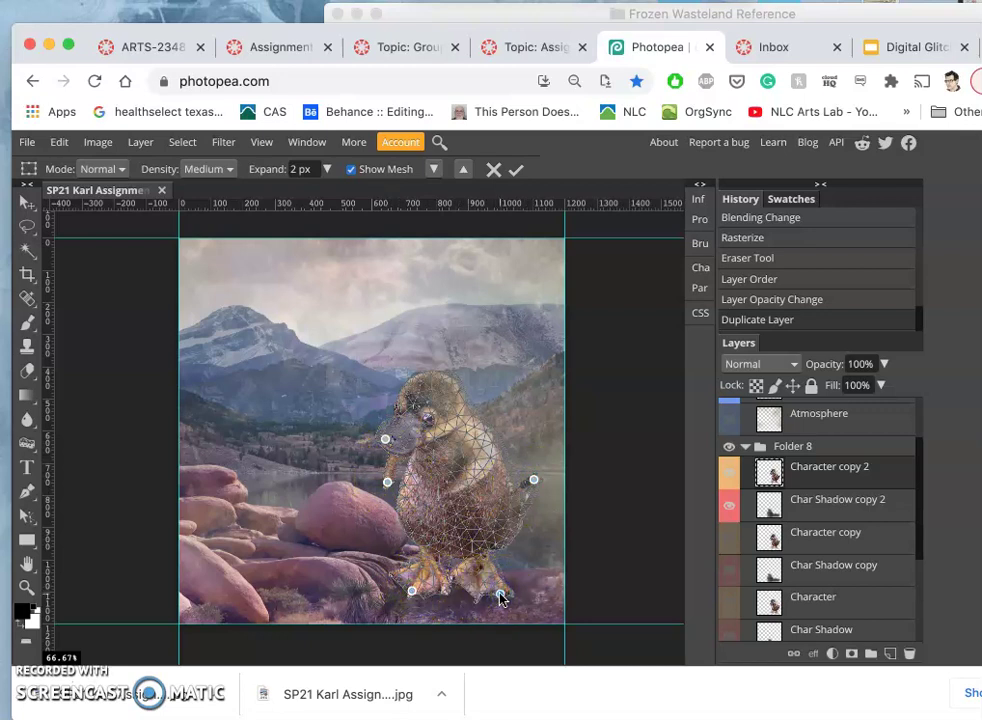
click(480, 597)
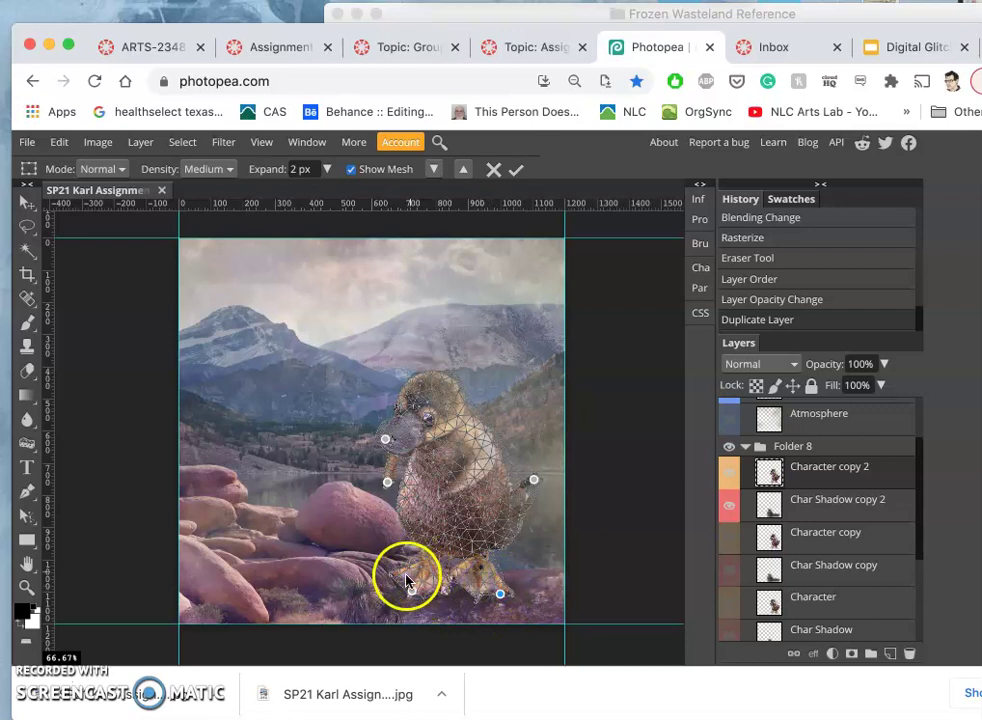
click(386, 440)
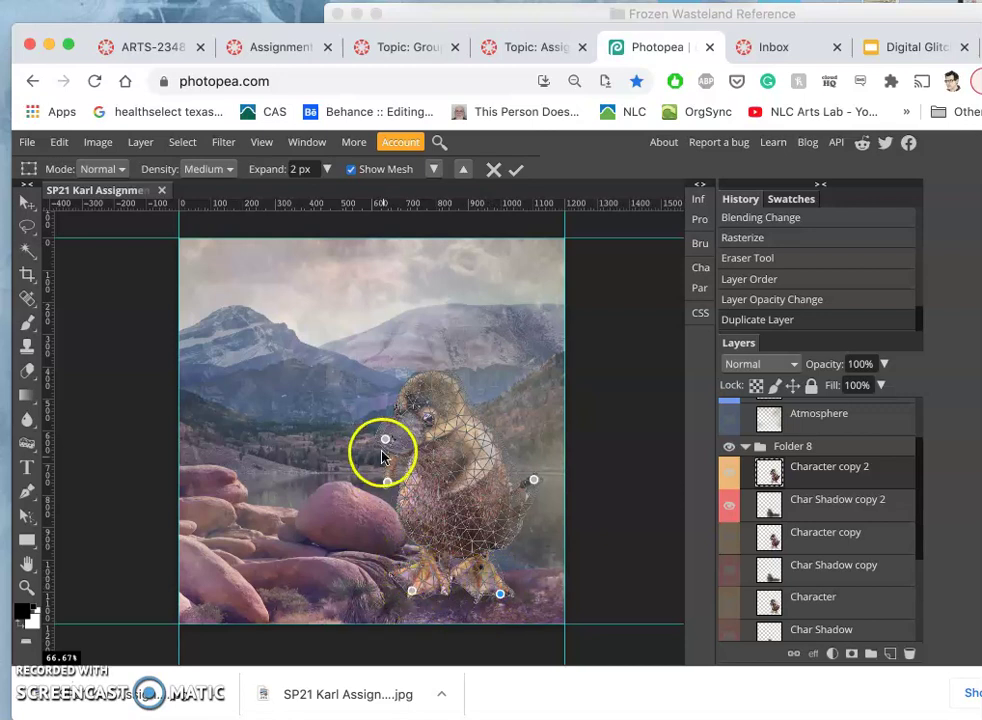
drag(386, 440, 381, 430)
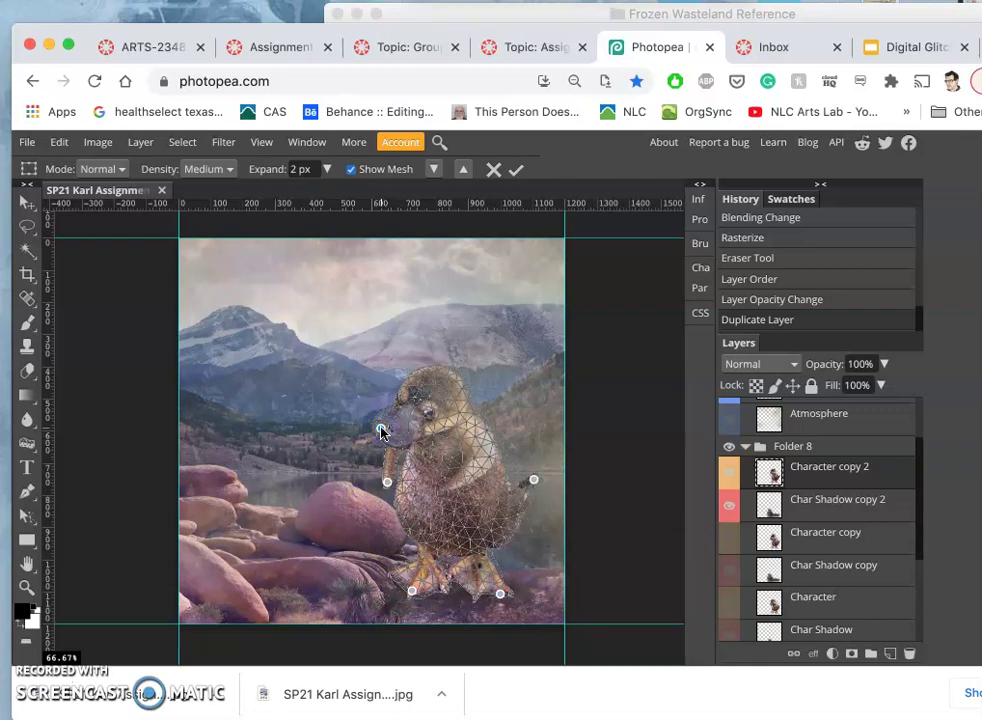
key(Return)
key(ctrl+z)
key(b)
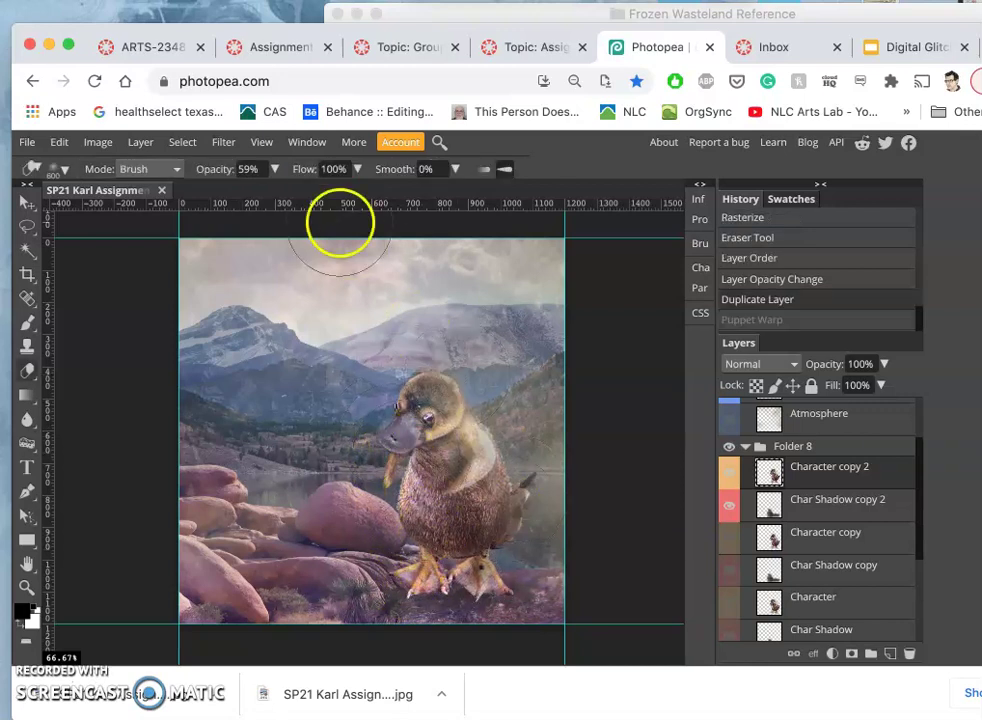
Start a new Puppet Warp on Character copy 2, pinning bill, body front, head, right side and left foot
click(60, 143)
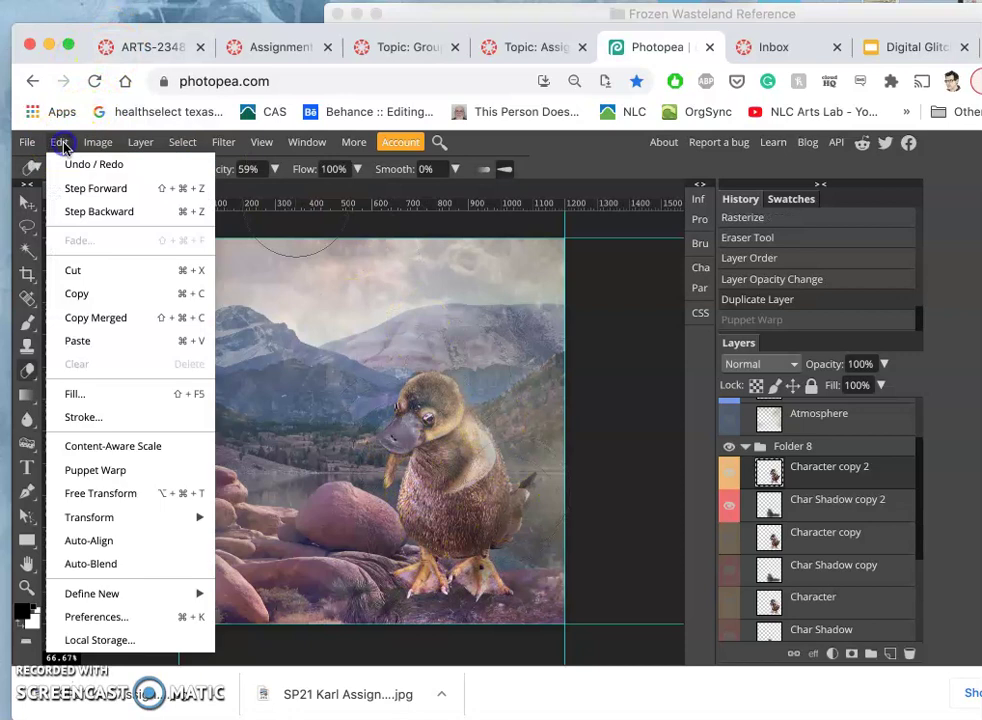
click(100, 470)
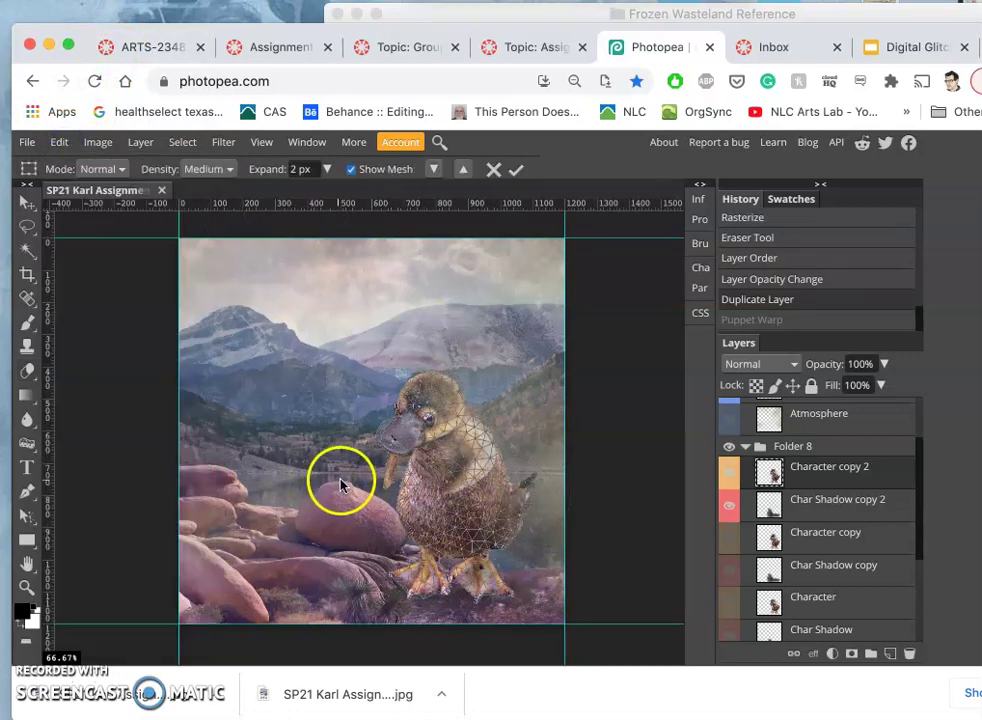
click(385, 444)
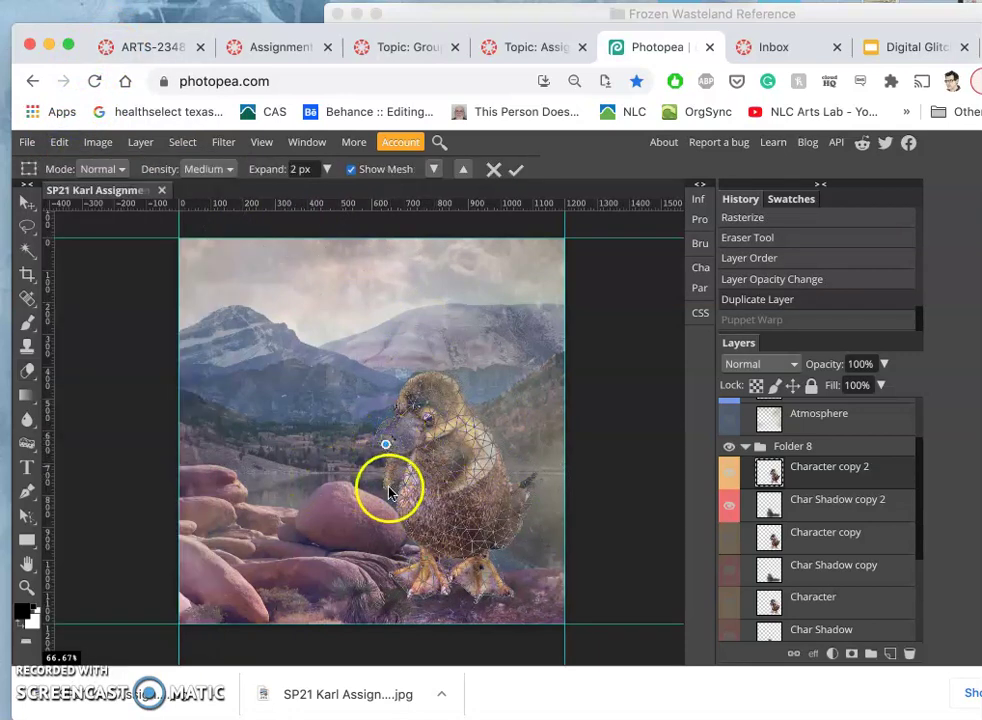
click(386, 487)
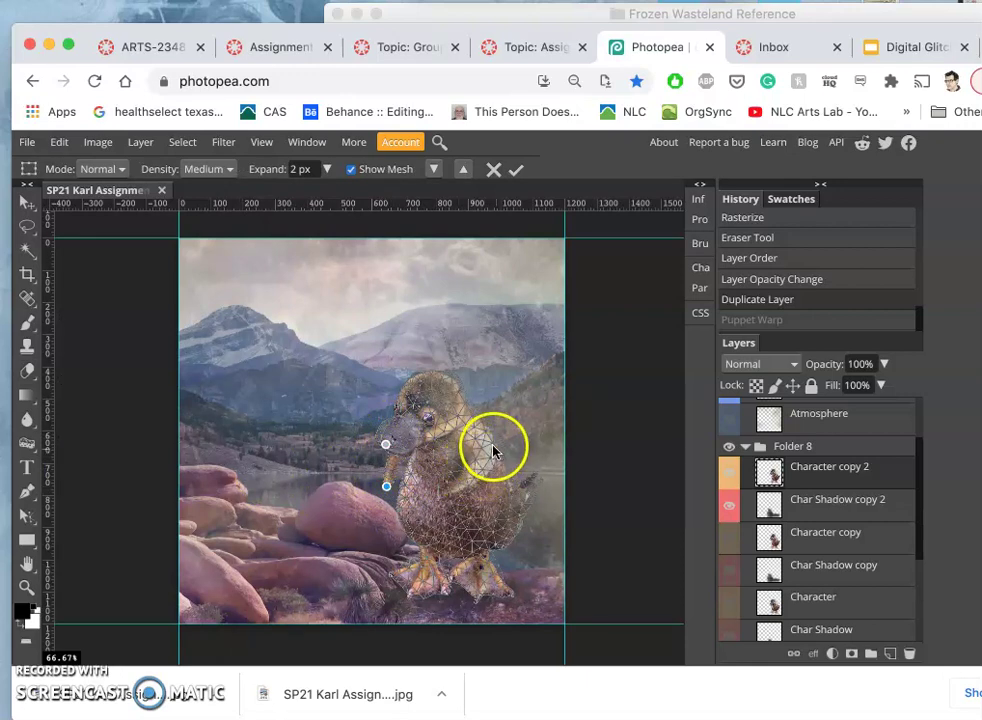
click(467, 419)
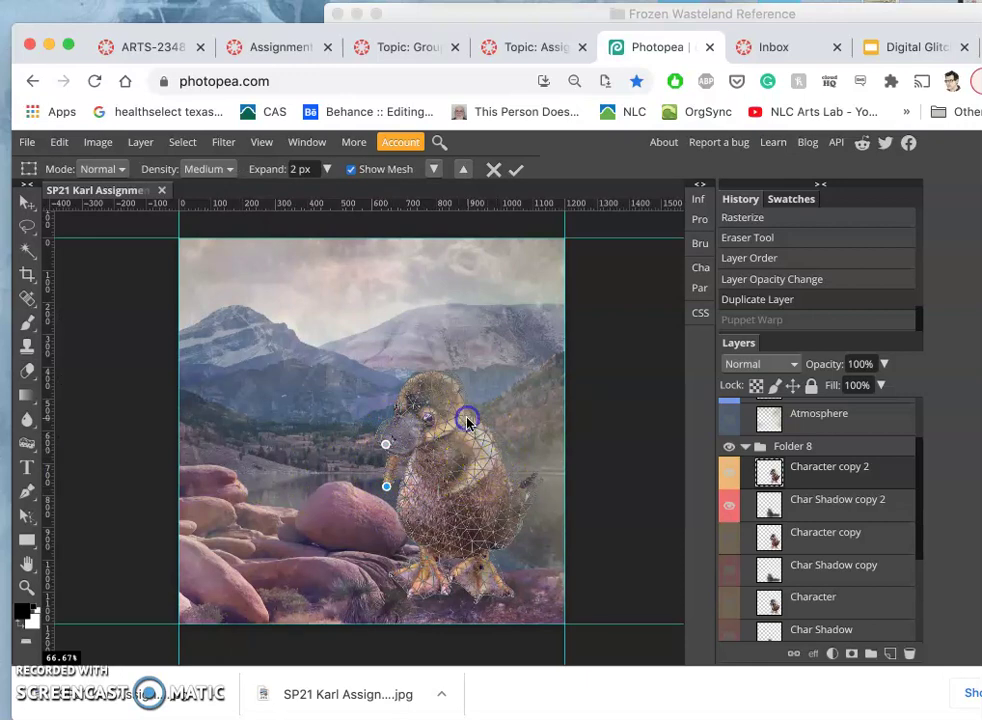
click(533, 479)
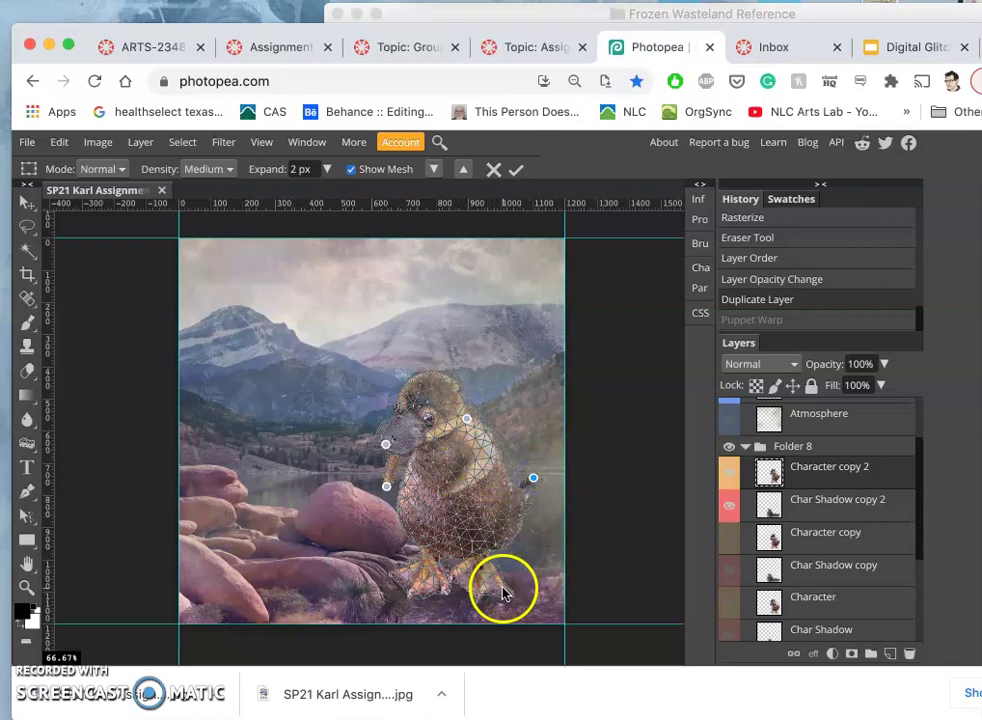
click(414, 589)
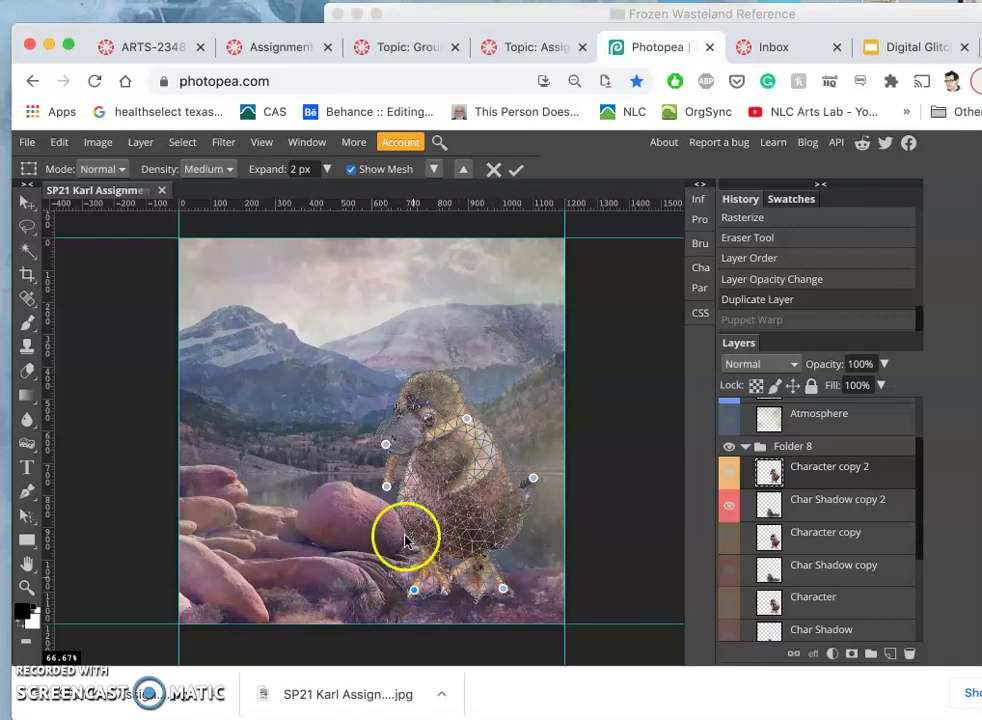
Drag the pins to lift the bill and adjust the feet, then commit the warp
drag(405, 533, 386, 483)
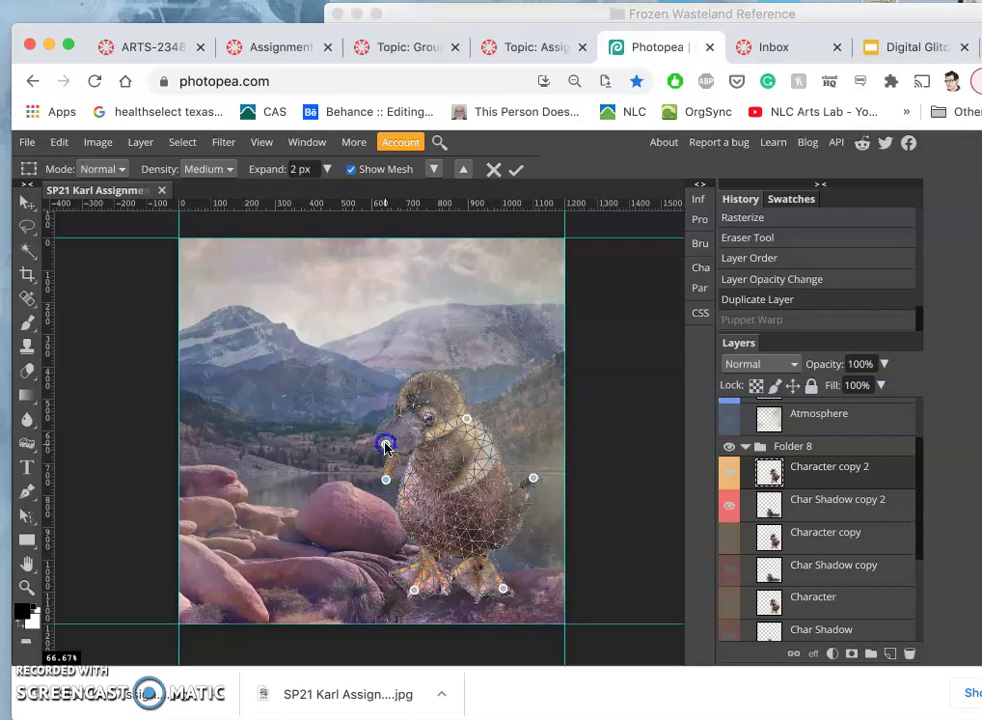
drag(386, 447, 386, 432)
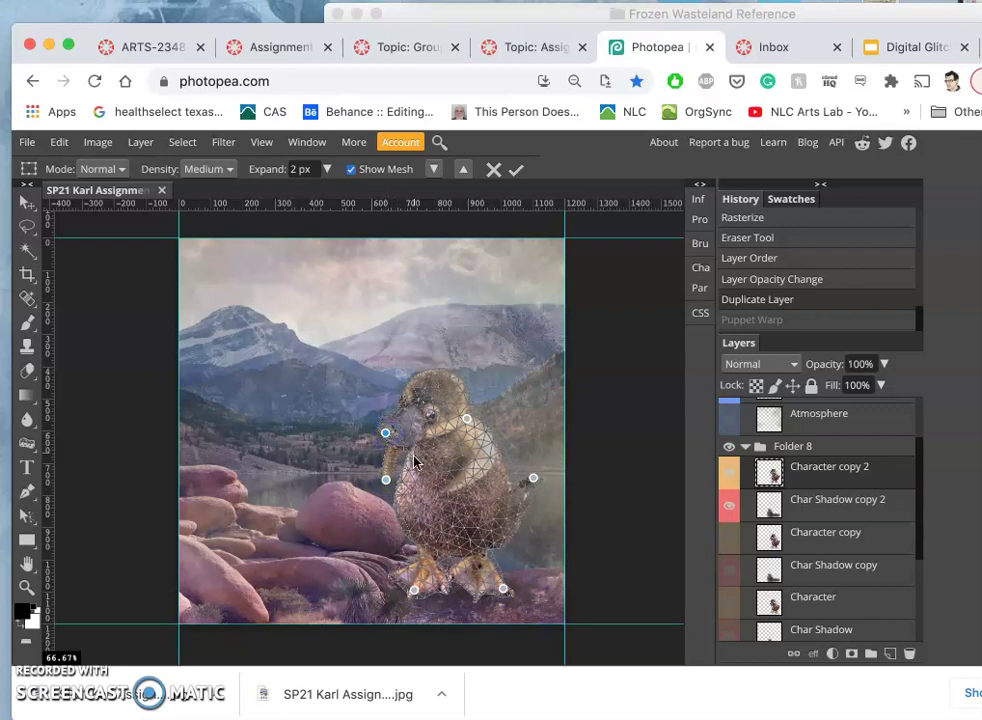
drag(413, 460, 413, 456)
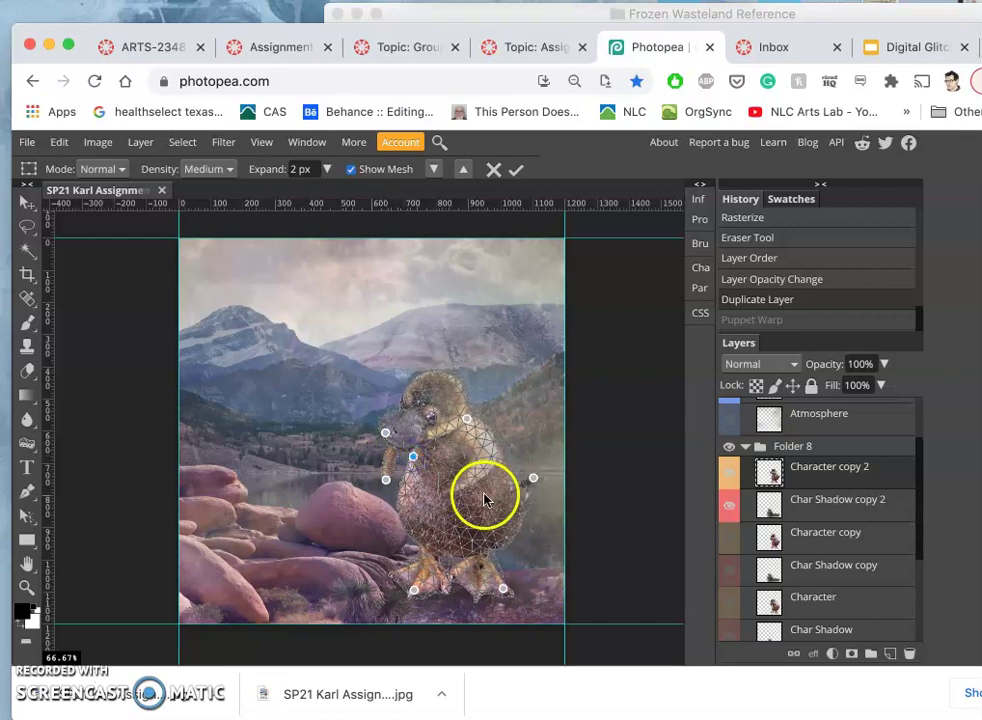
click(414, 590)
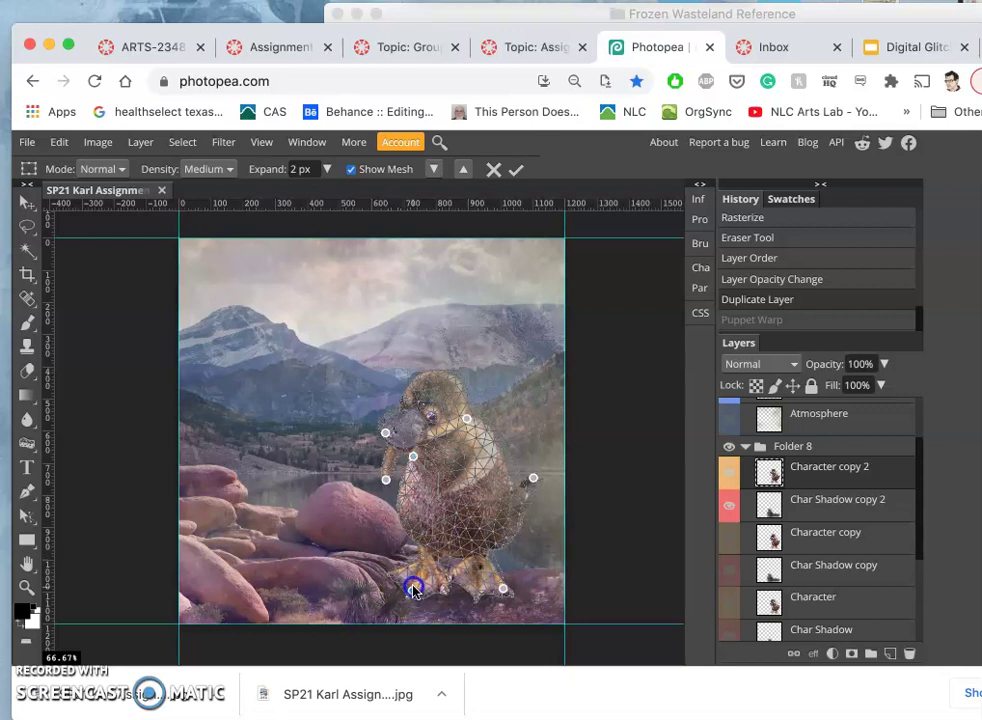
click(503, 589)
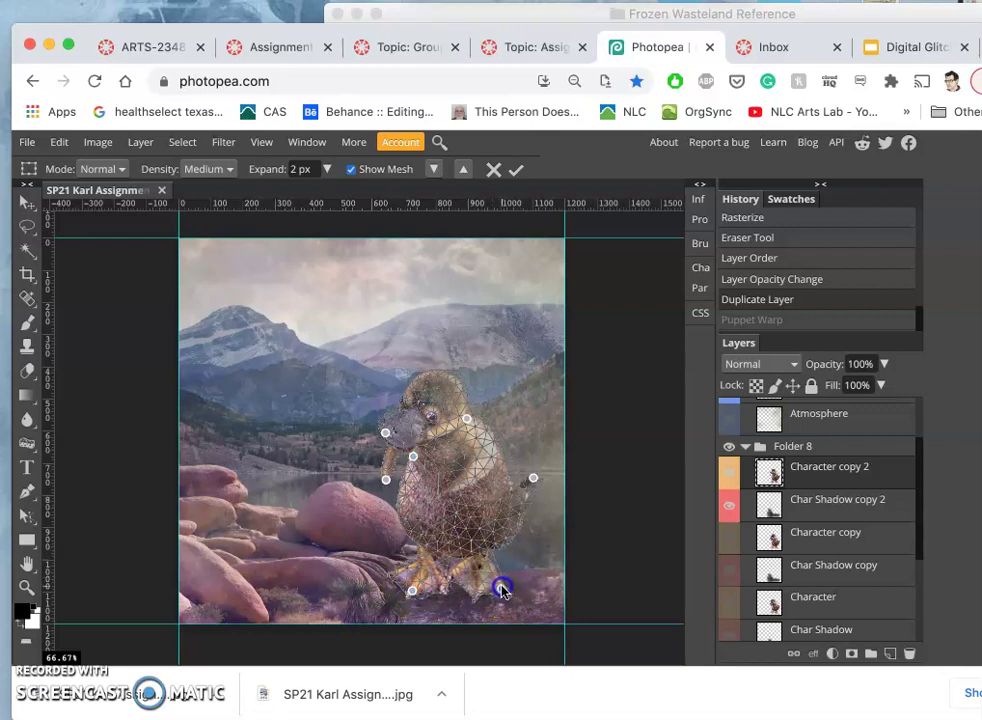
drag(503, 592, 505, 593)
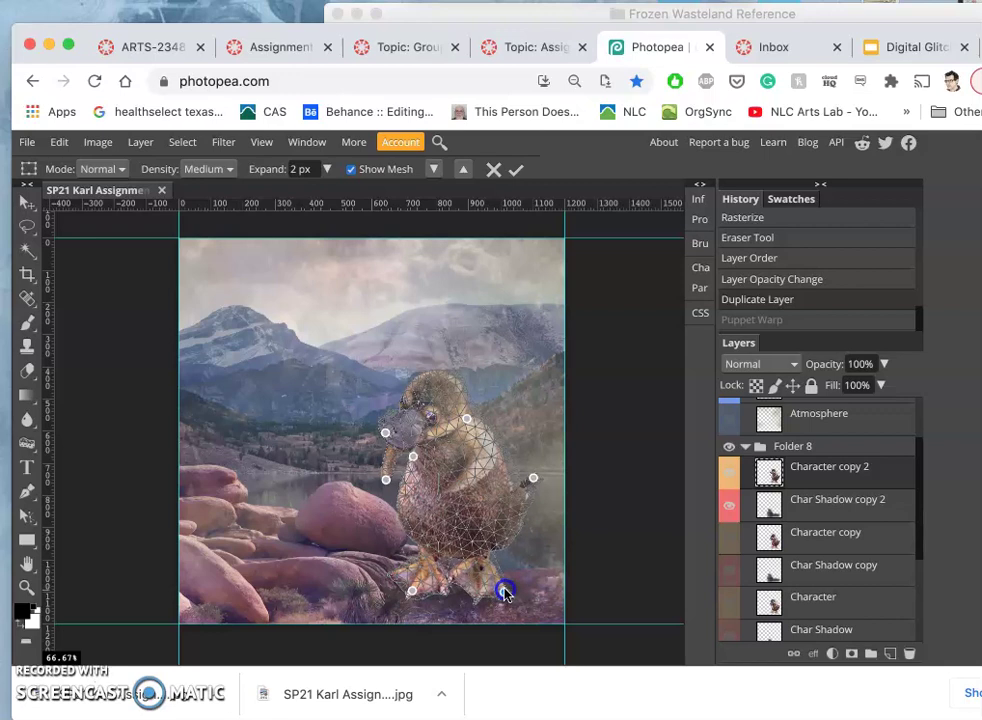
click(532, 478)
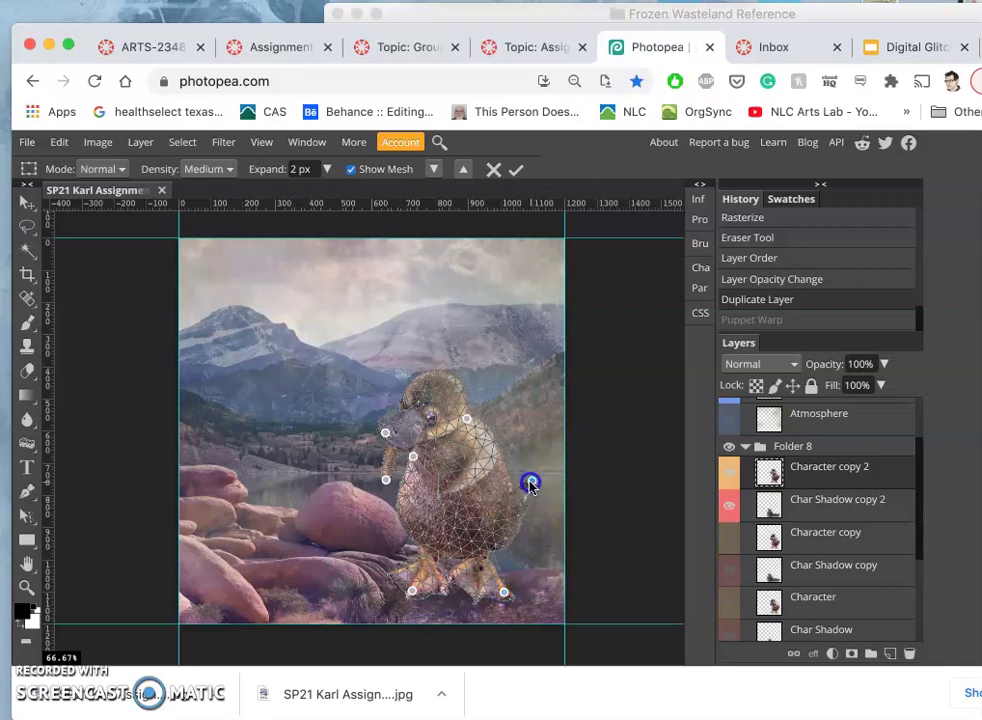
key(Return)
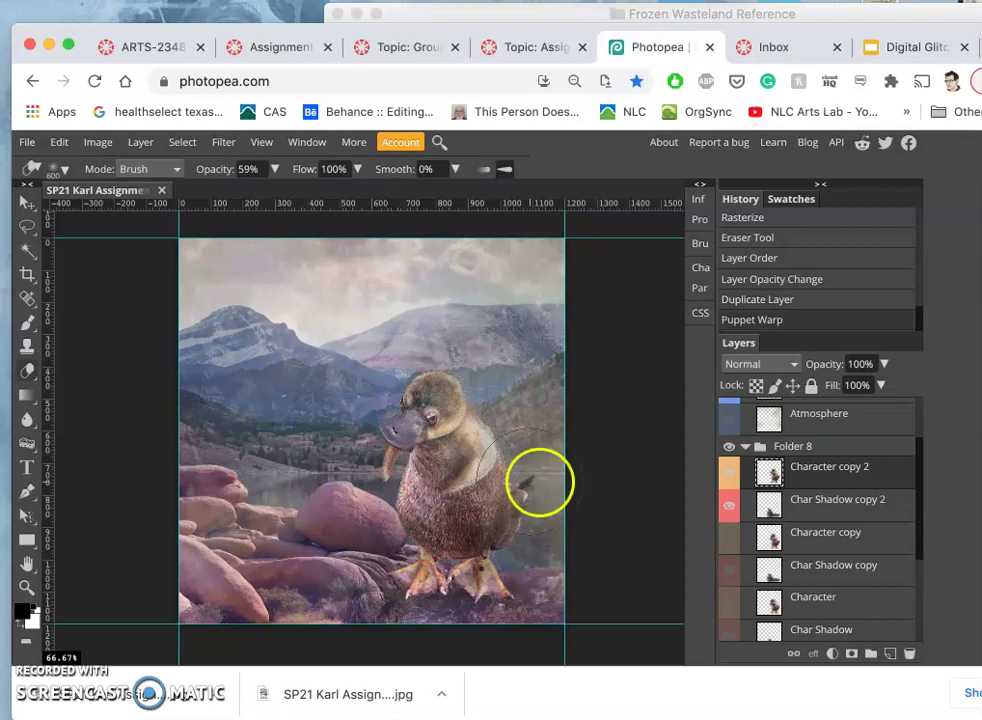
Toggle the Character copy and Character copy 2 layers on and off to compare the warped platypus
click(729, 470)
click(729, 470)
click(732, 549)
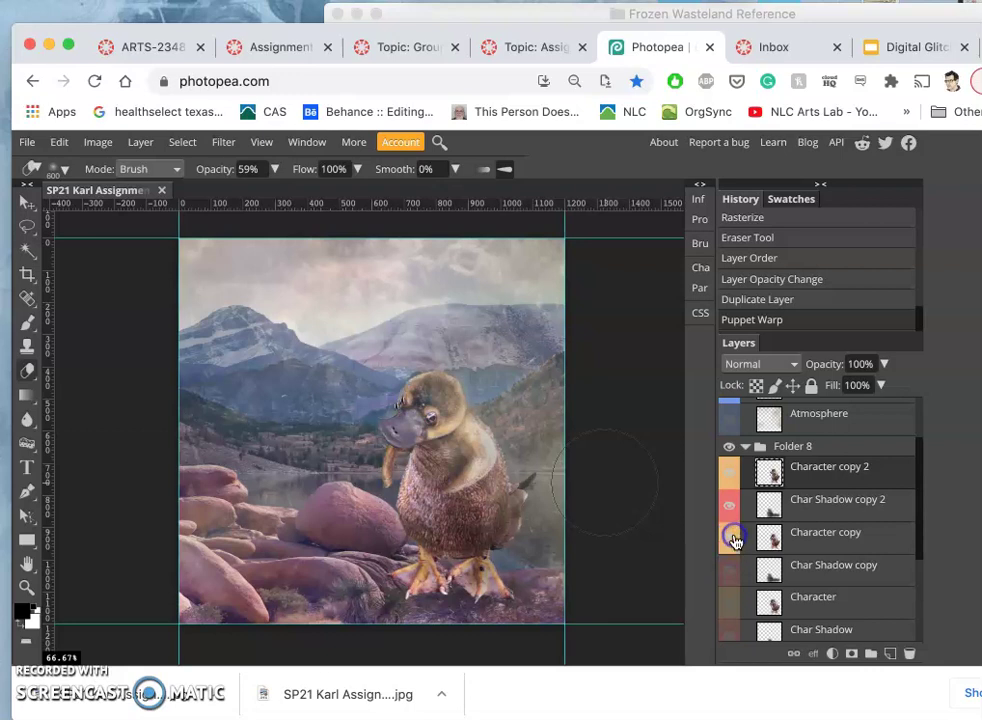
click(731, 477)
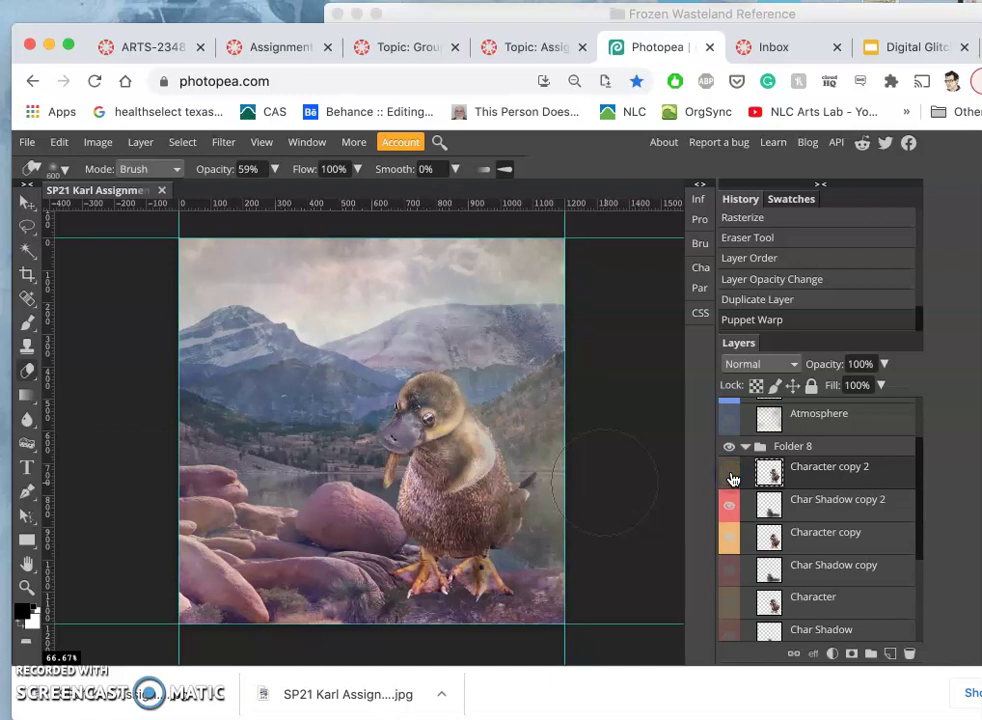
click(730, 471)
click(733, 532)
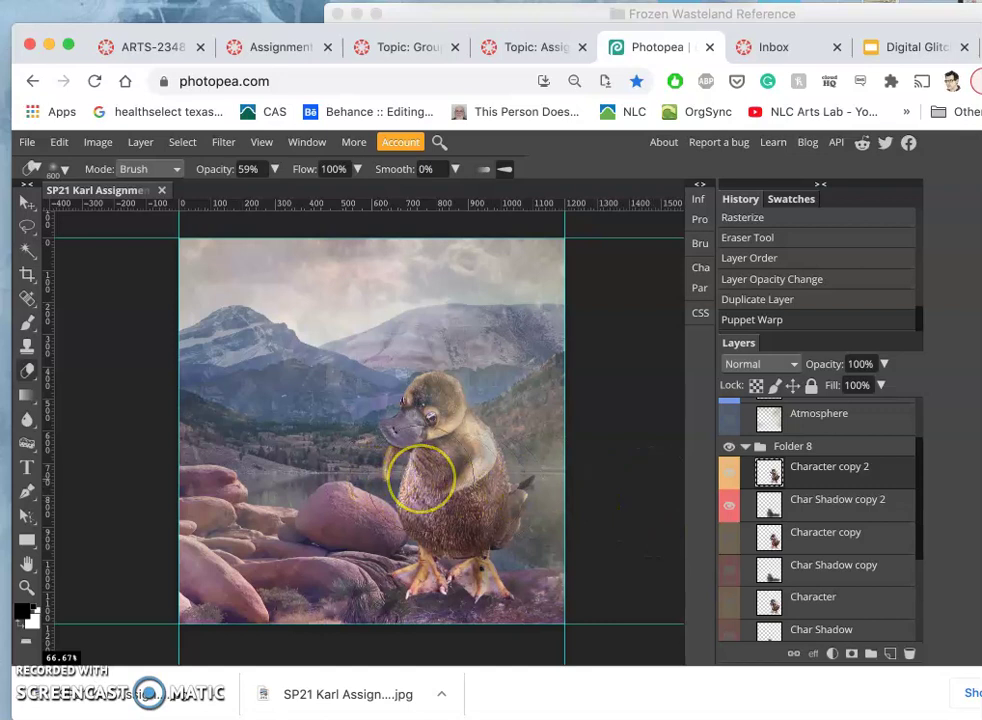
Erase the thin stray limb on the platypus's chest and leftover edges along its back and tail
drag(372, 480, 415, 500)
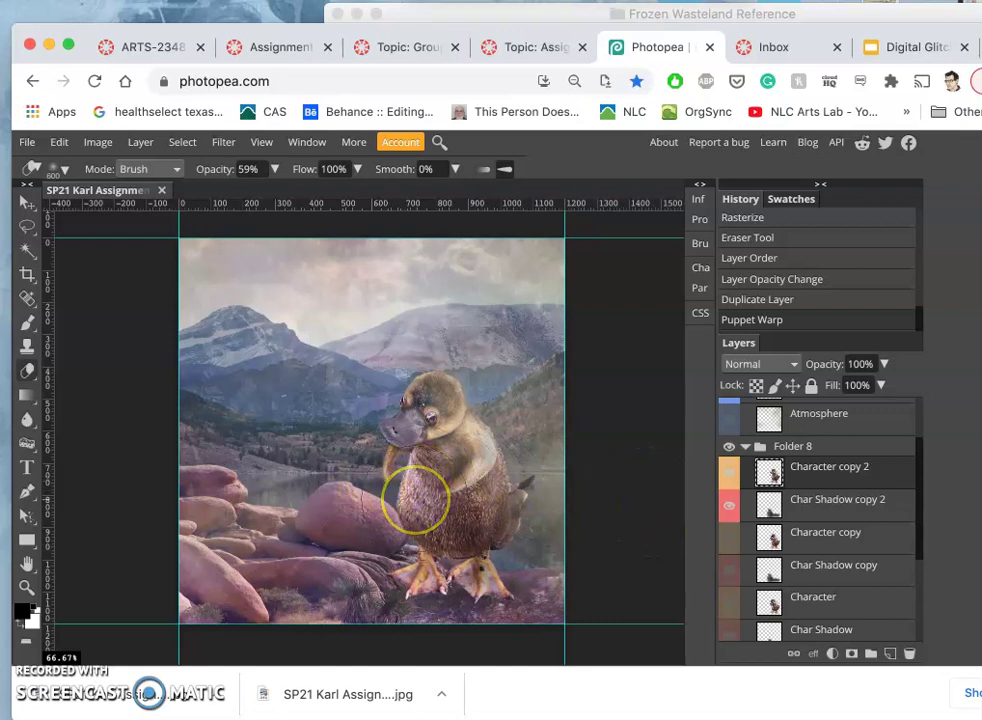
mouse_move(548, 500)
mouse_down()
mouse_move(522, 421)
mouse_move(531, 438)
mouse_move(528, 427)
mouse_move(546, 426)
mouse_up()
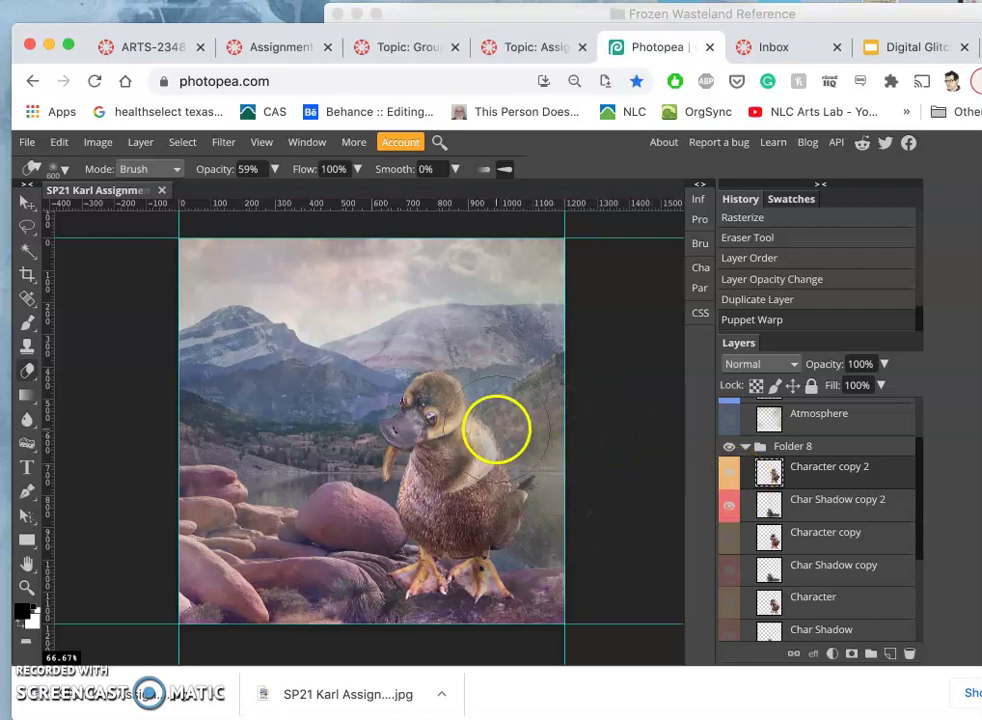
click(60, 143)
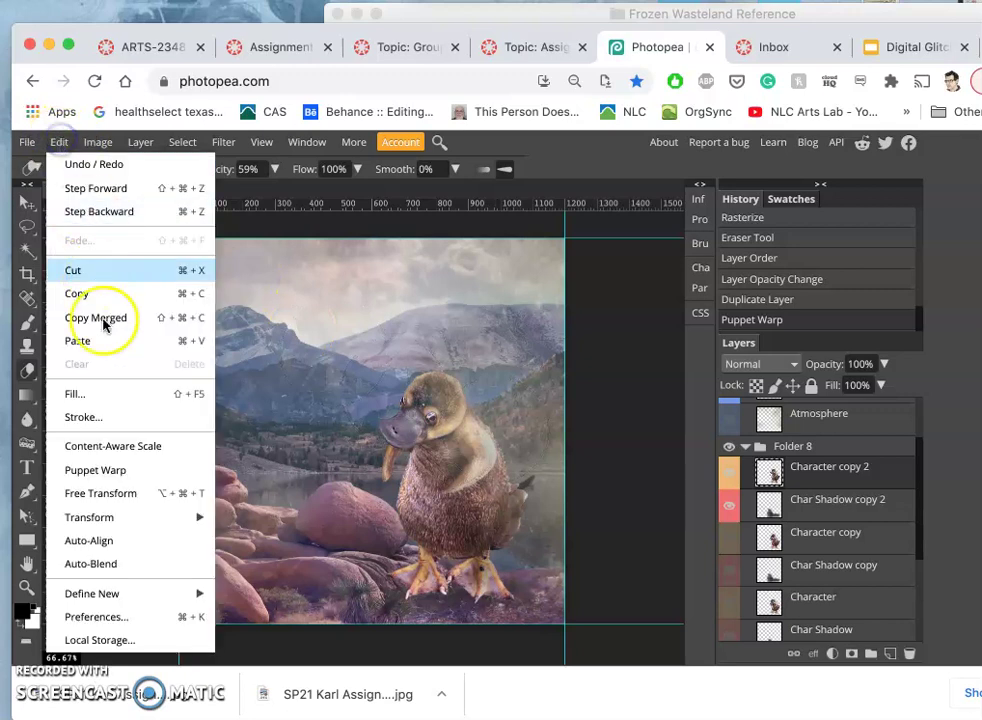
Puppet-warp the platypus copy with pins on body, foot, head and neck, bending the neck down-left
click(110, 470)
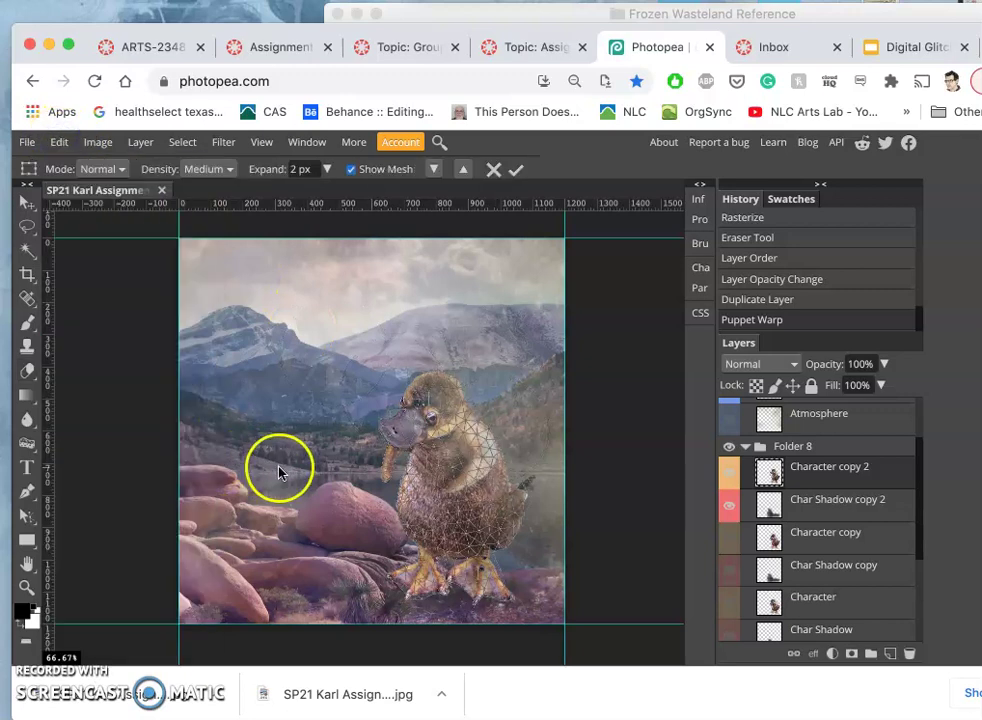
click(494, 442)
drag(432, 572, 475, 598)
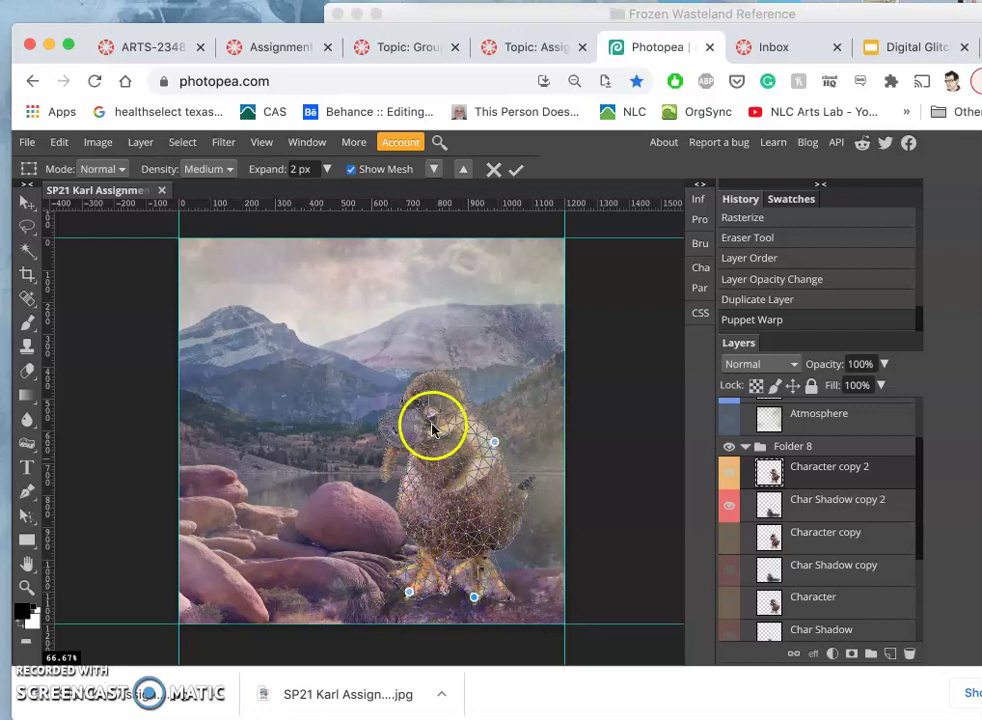
drag(432, 428, 424, 426)
click(465, 412)
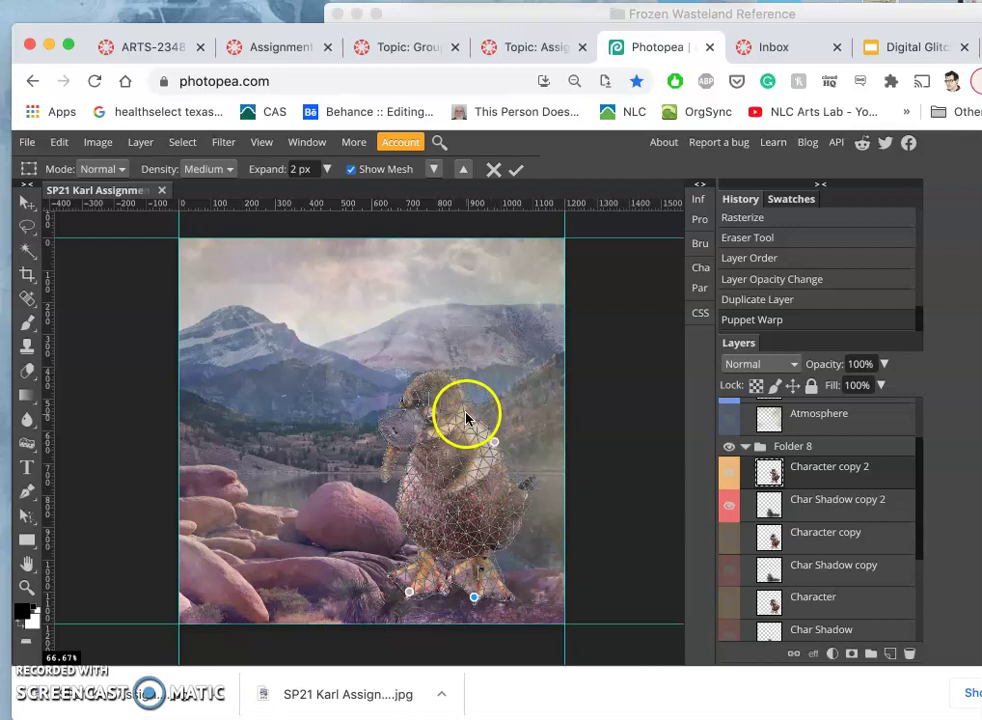
click(494, 441)
drag(494, 442, 490, 443)
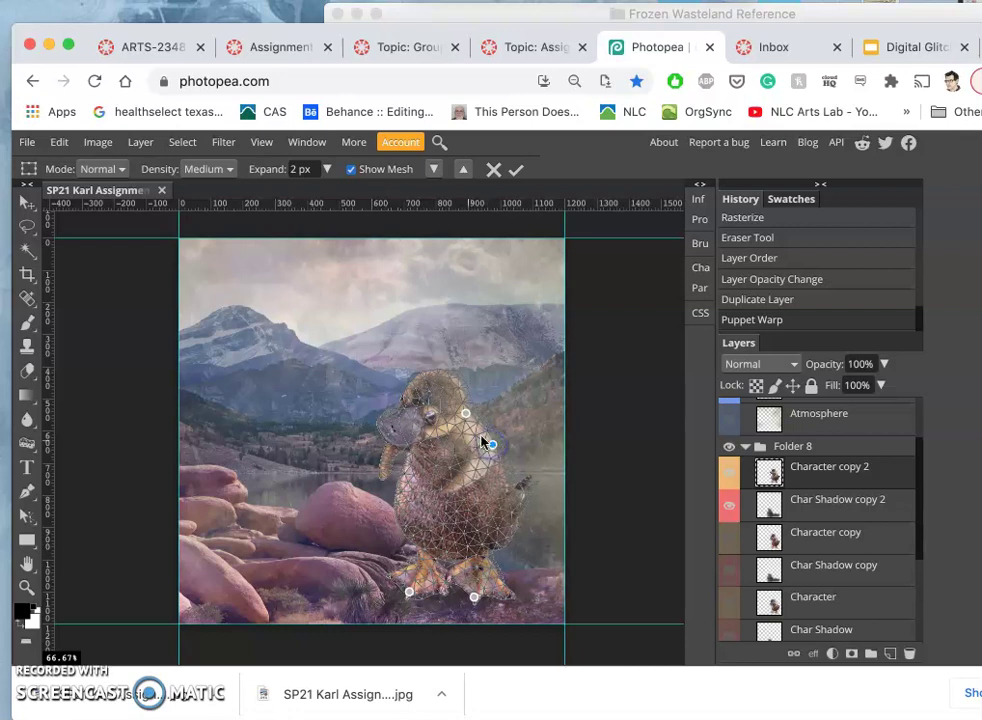
key(Return)
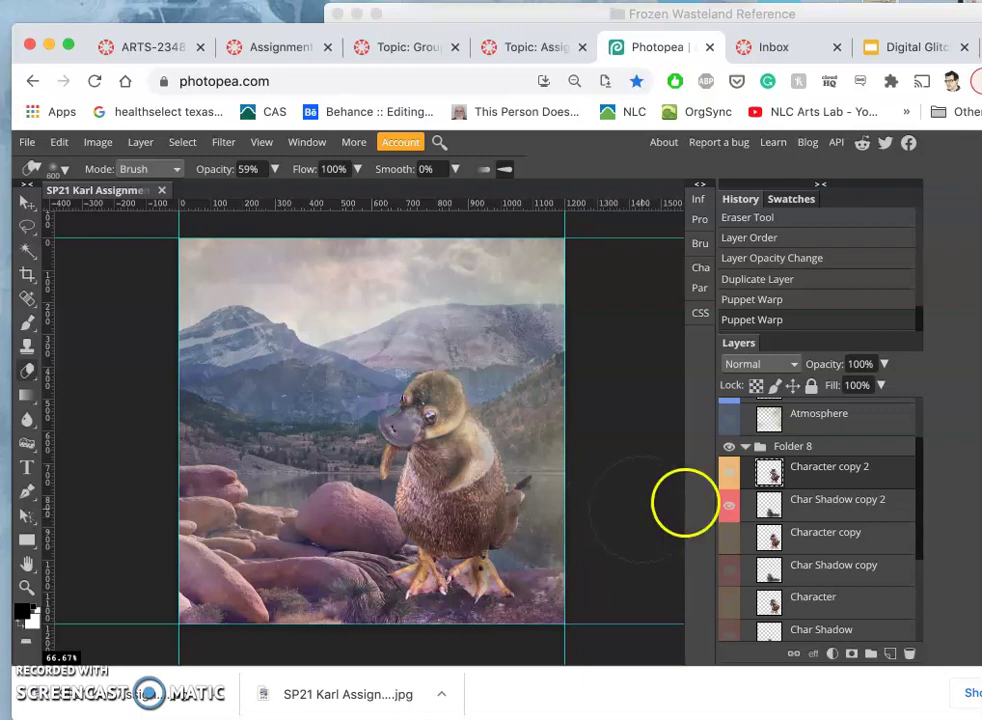
Move the Char Shadow copy 2 layer slightly so the shadow sits under the platypus's feet
click(764, 506)
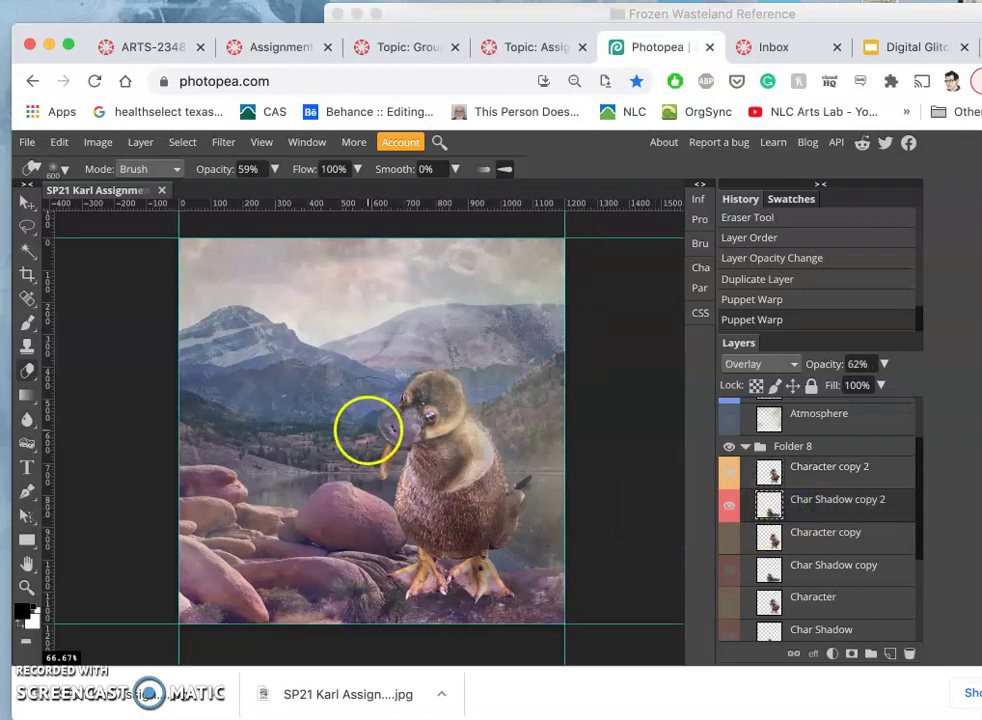
click(27, 201)
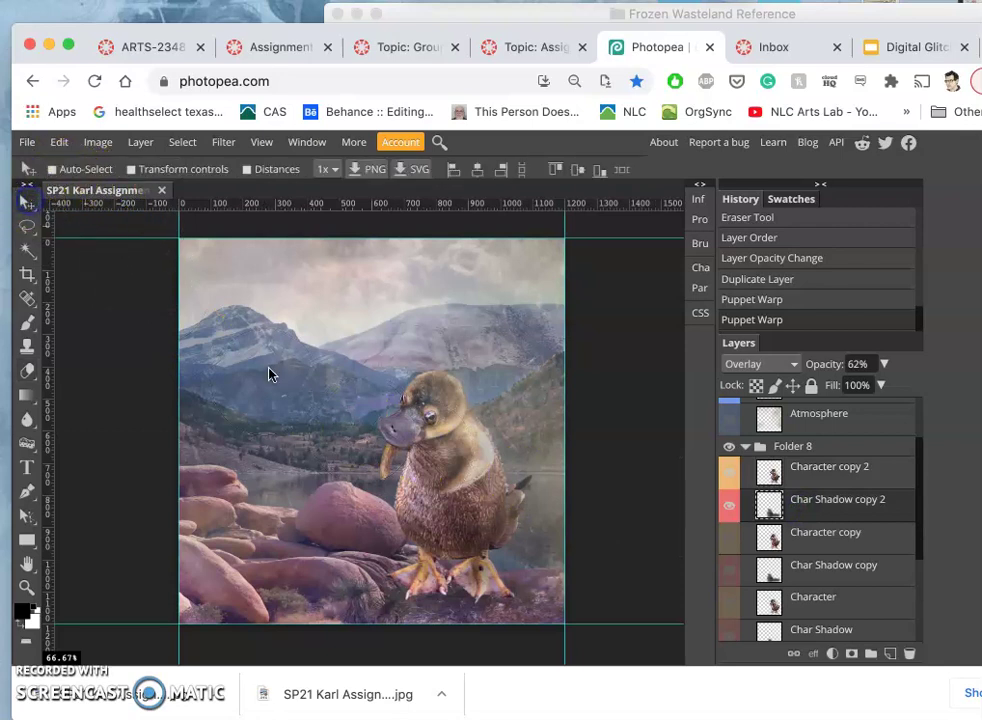
mouse_move(456, 603)
mouse_down()
mouse_move(448, 610)
mouse_move(465, 607)
mouse_up()
mouse_move(710, 522)
mouse_down()
mouse_move(737, 500)
mouse_move(768, 402)
mouse_move(738, 447)
mouse_move(727, 433)
mouse_up()
click(727, 433)
Duplicate the Atmosphere copy layer, hide the original, and select the new Atmosphere copy 2
click(802, 463)
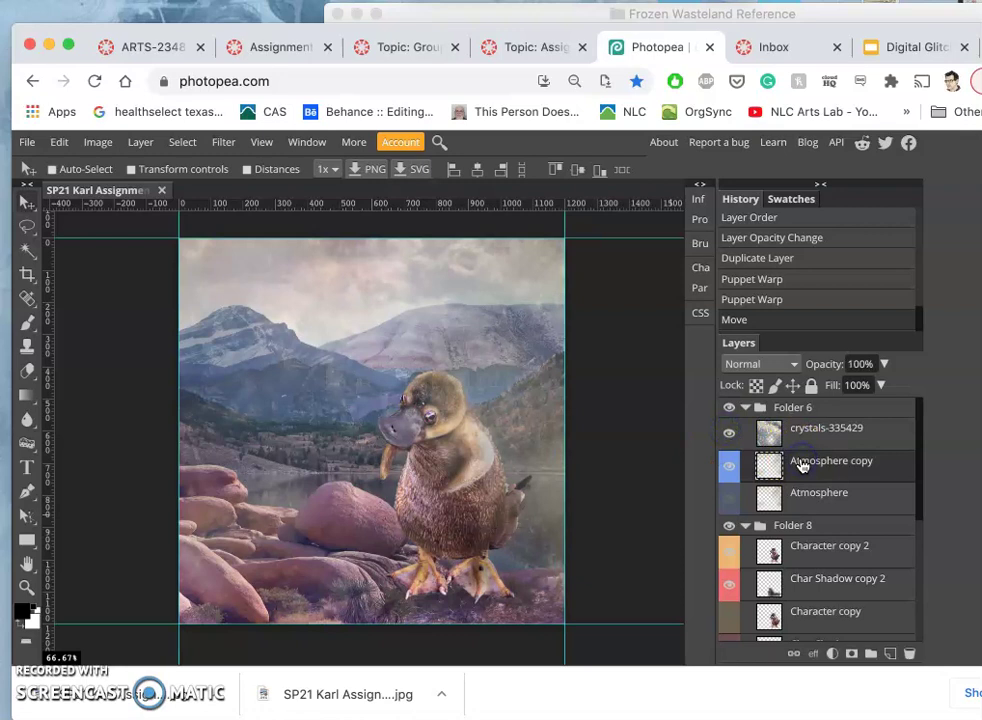
key(super+j)
click(729, 498)
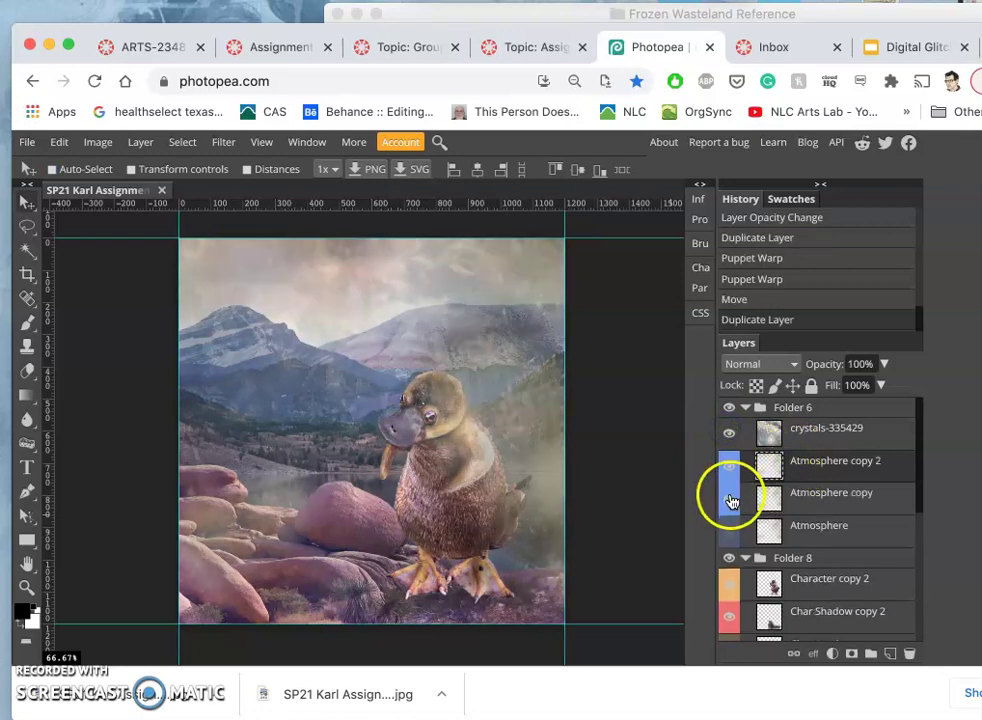
click(800, 478)
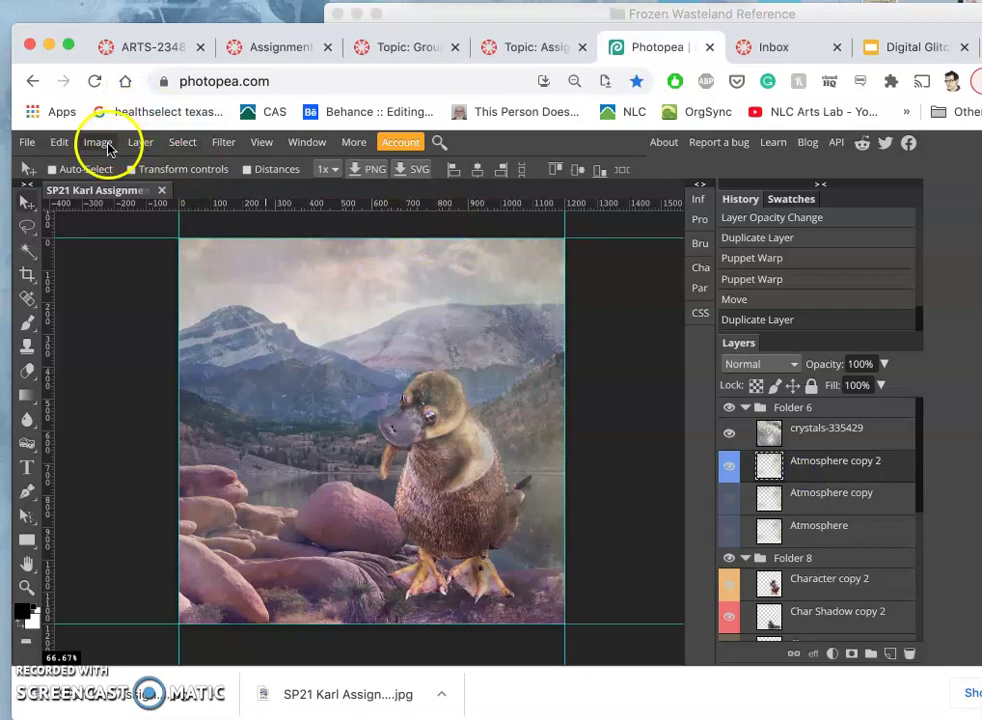
Apply Hue/Saturation to Atmosphere copy 2: Lightness -20, Saturation 14, Hue -131
click(99, 143)
mouse_move(108, 163)
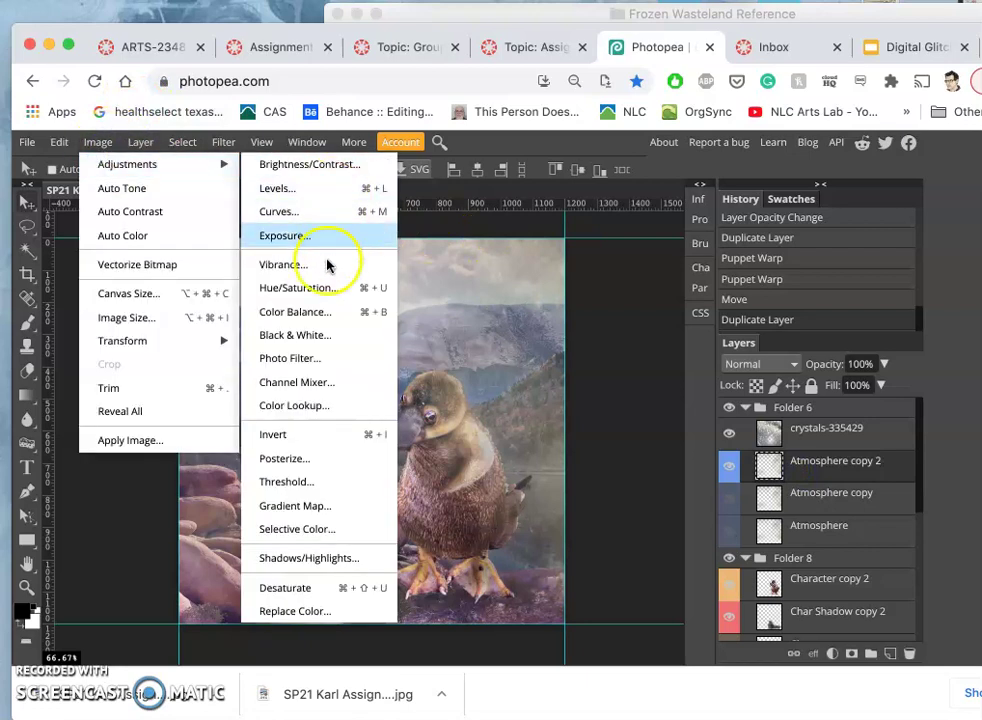
click(278, 226)
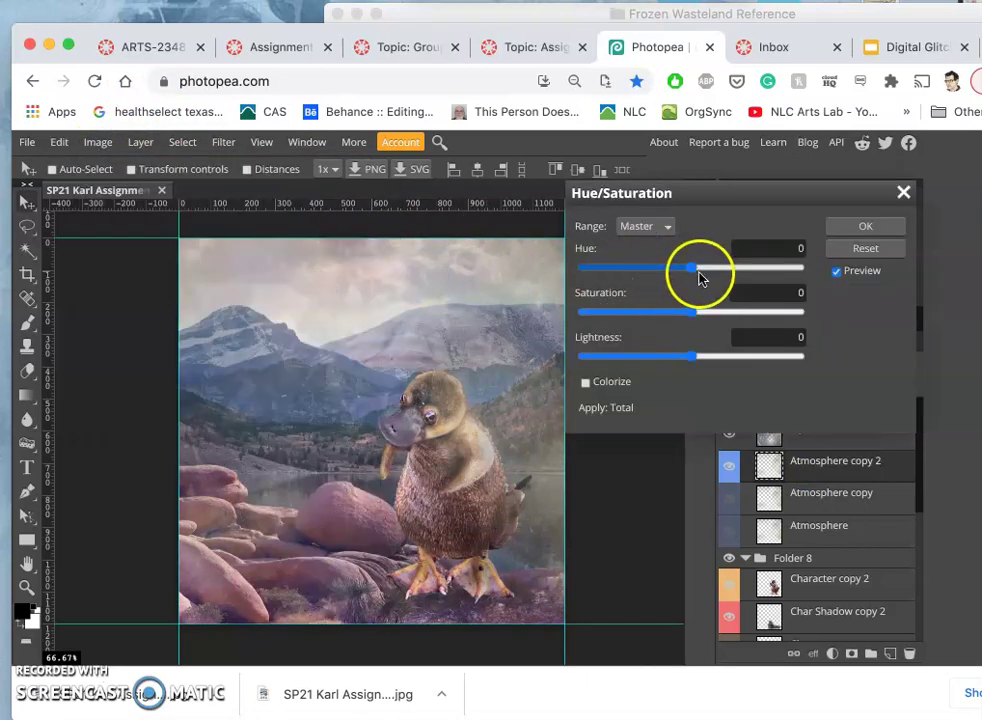
drag(693, 360, 669, 360)
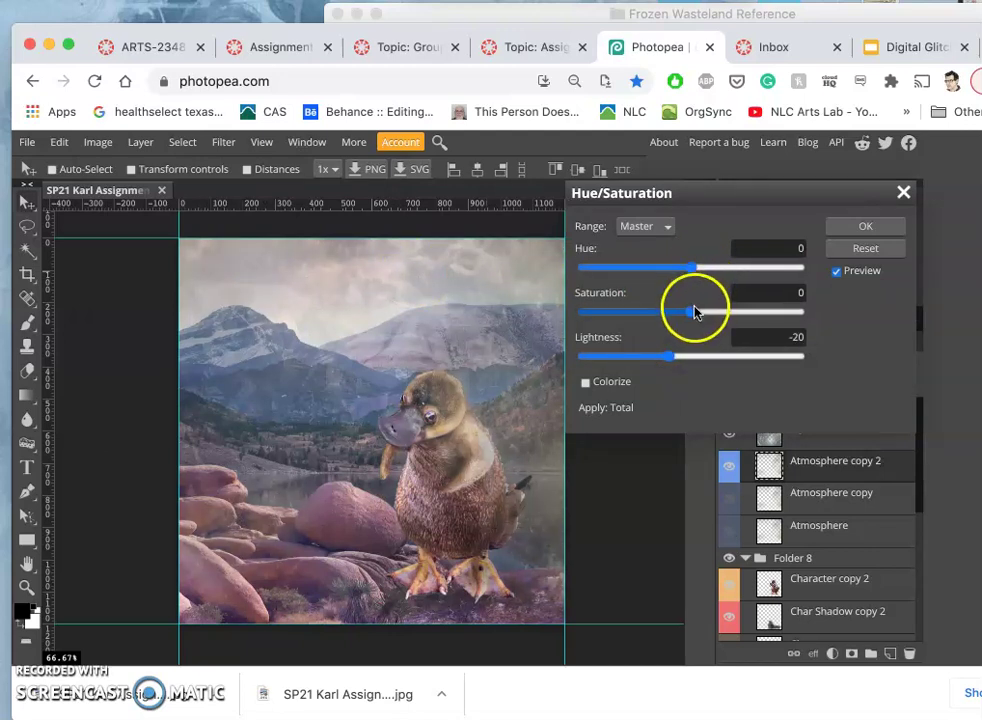
drag(695, 315, 706, 315)
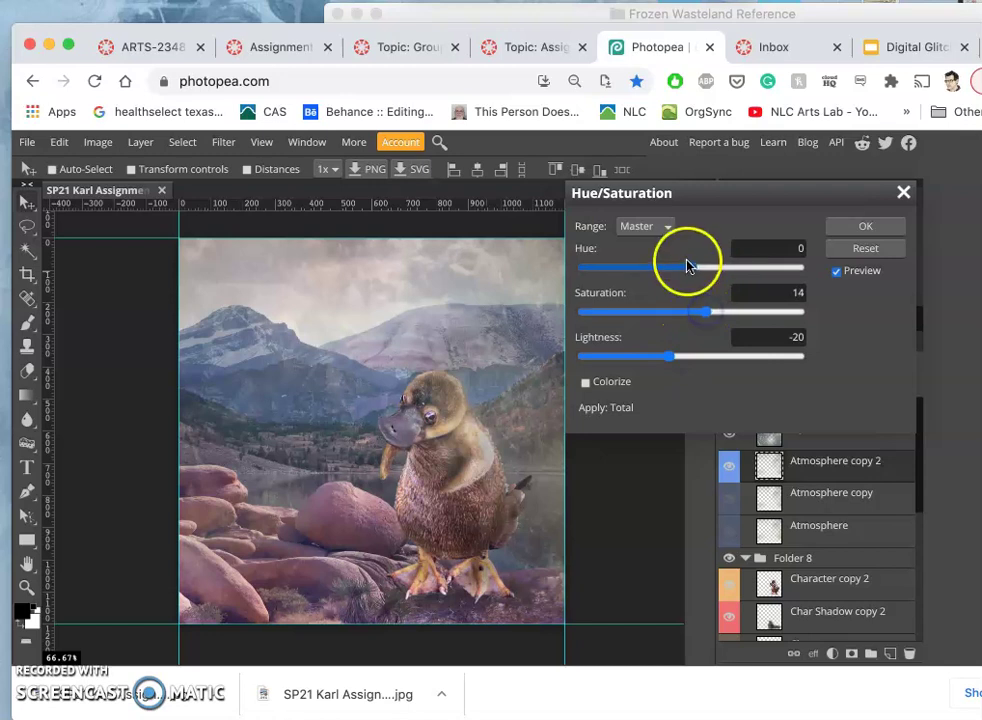
drag(692, 266, 673, 269)
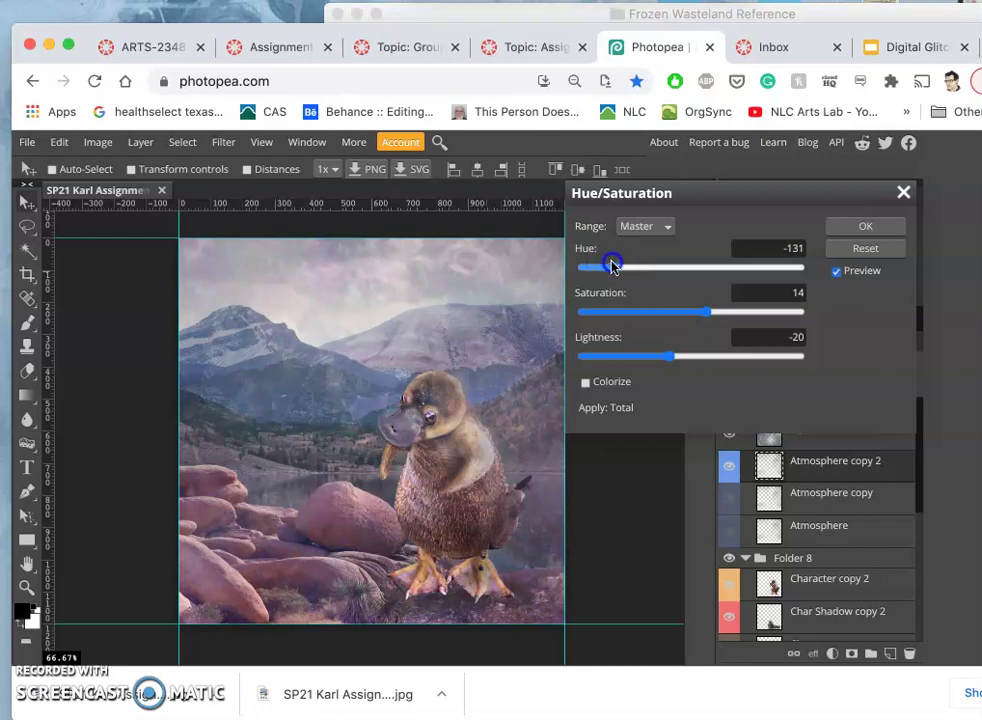
click(866, 226)
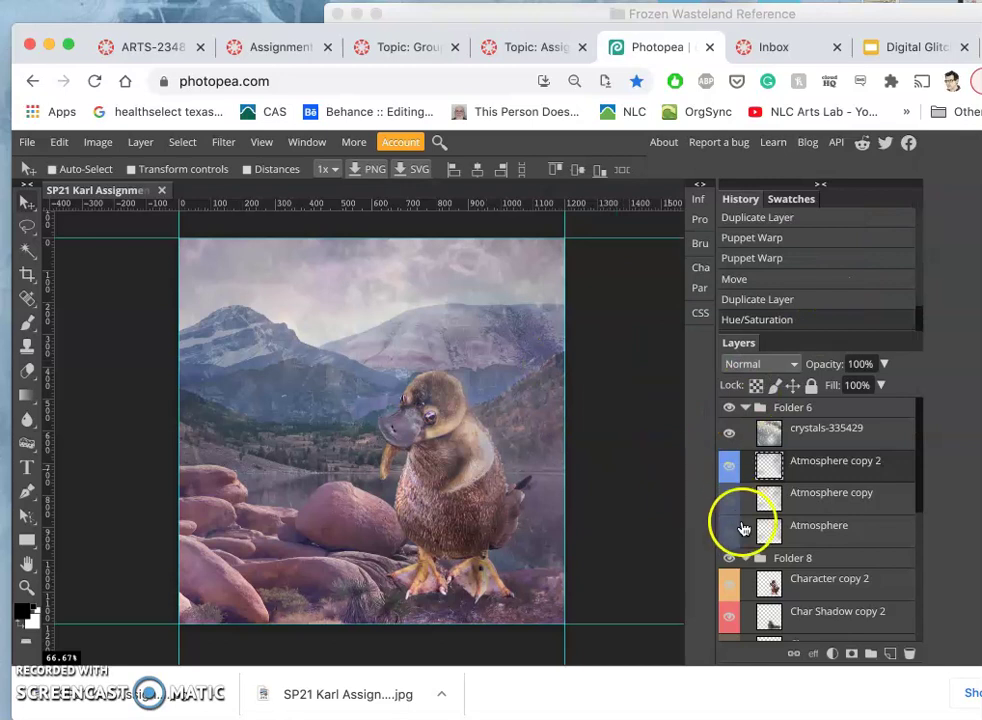
Toggle the crystals-335429 layer on and off several times to compare, then select it
click(730, 434)
click(730, 434)
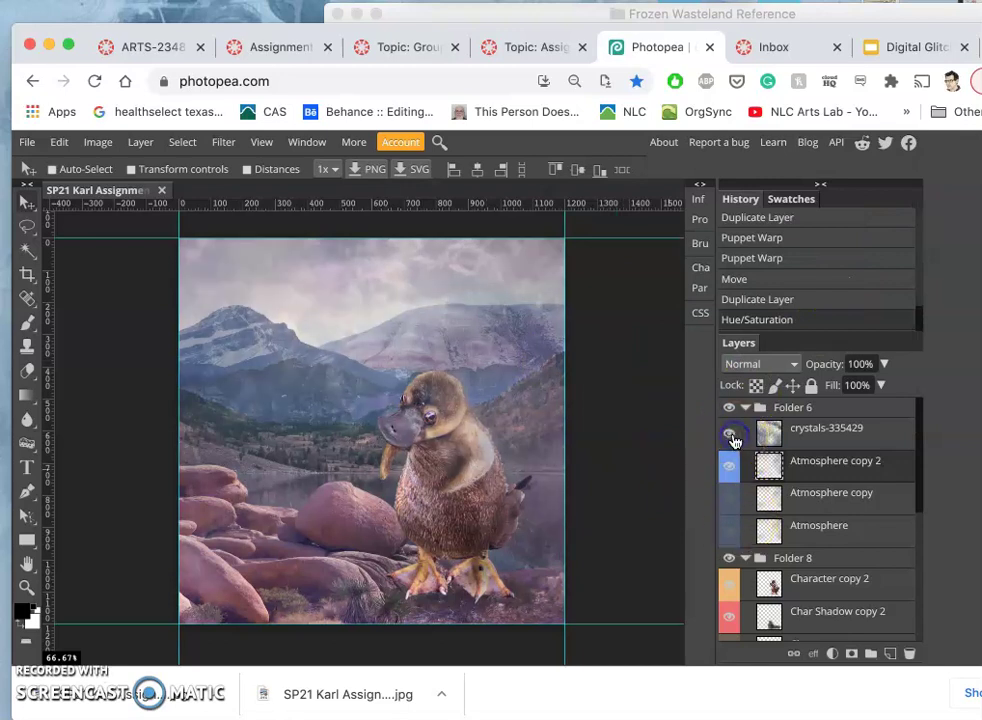
click(731, 436)
click(731, 436)
click(733, 440)
click(733, 440)
click(774, 435)
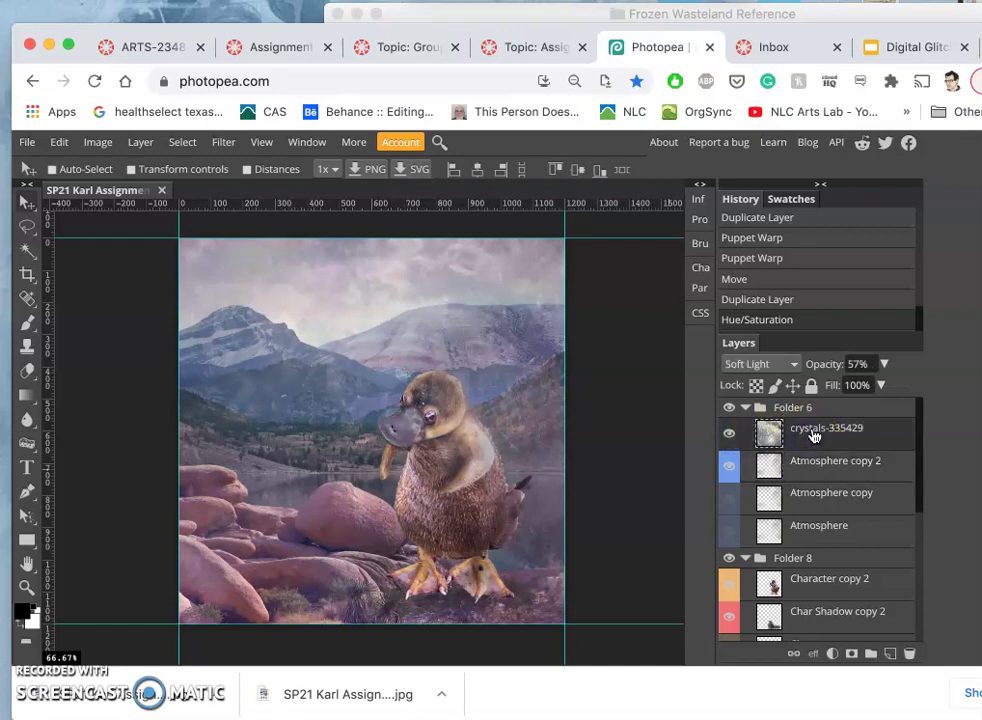
click(636, 358)
click(471, 340)
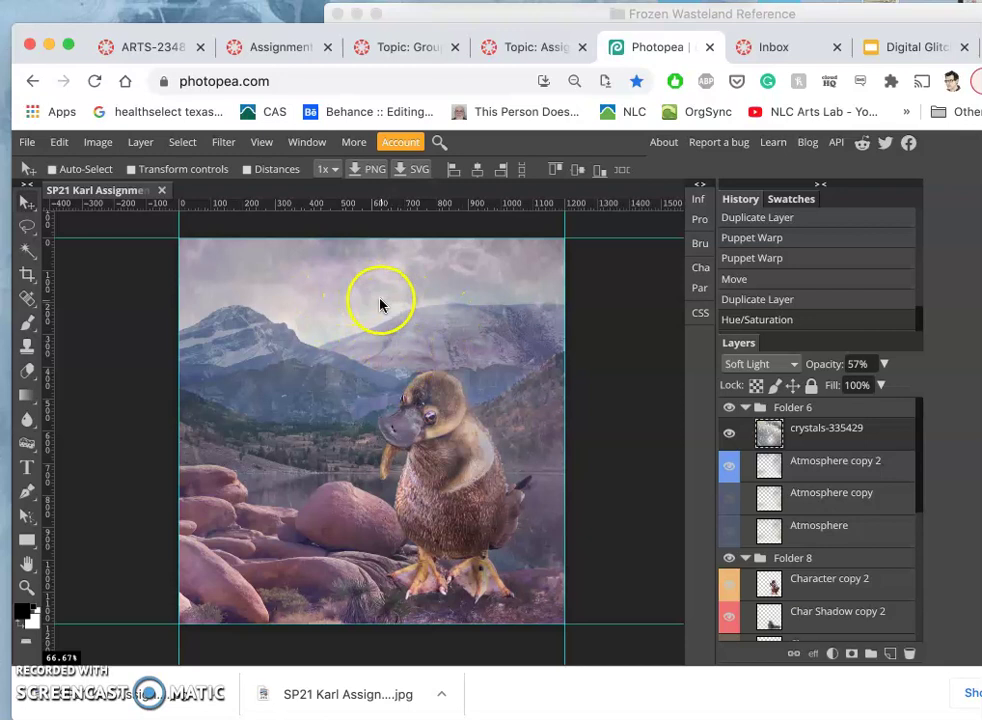
Apply a 0.4 px Gaussian Blur to the crystals-335429 layer, undoing and redoing it to compare
click(224, 143)
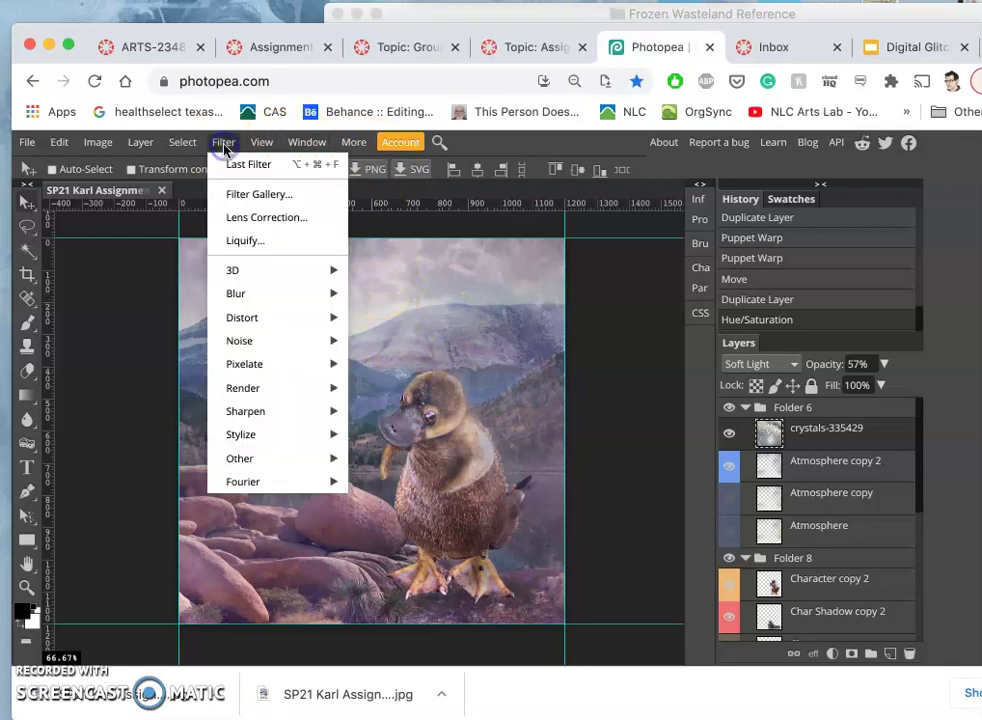
mouse_move(256, 292)
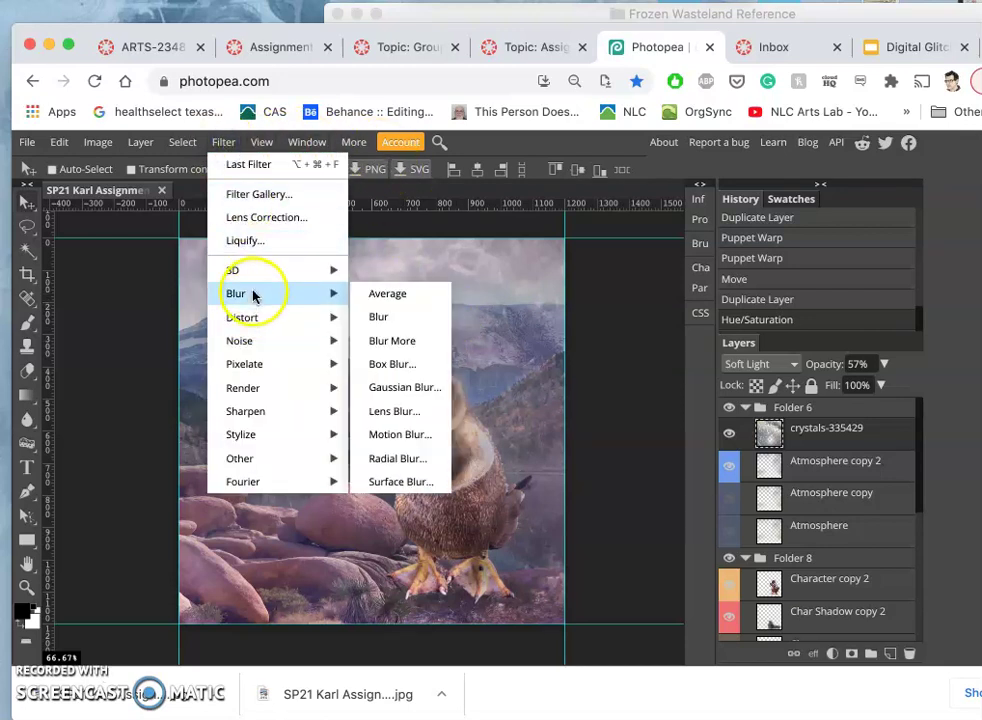
click(391, 389)
click(193, 310)
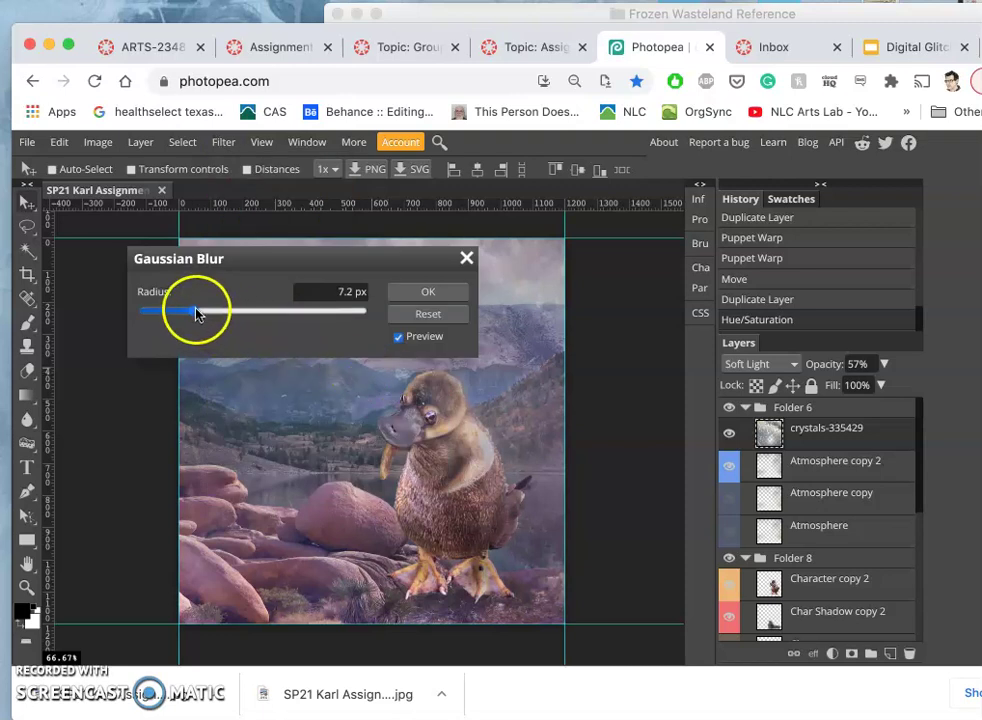
drag(169, 311, 155, 311)
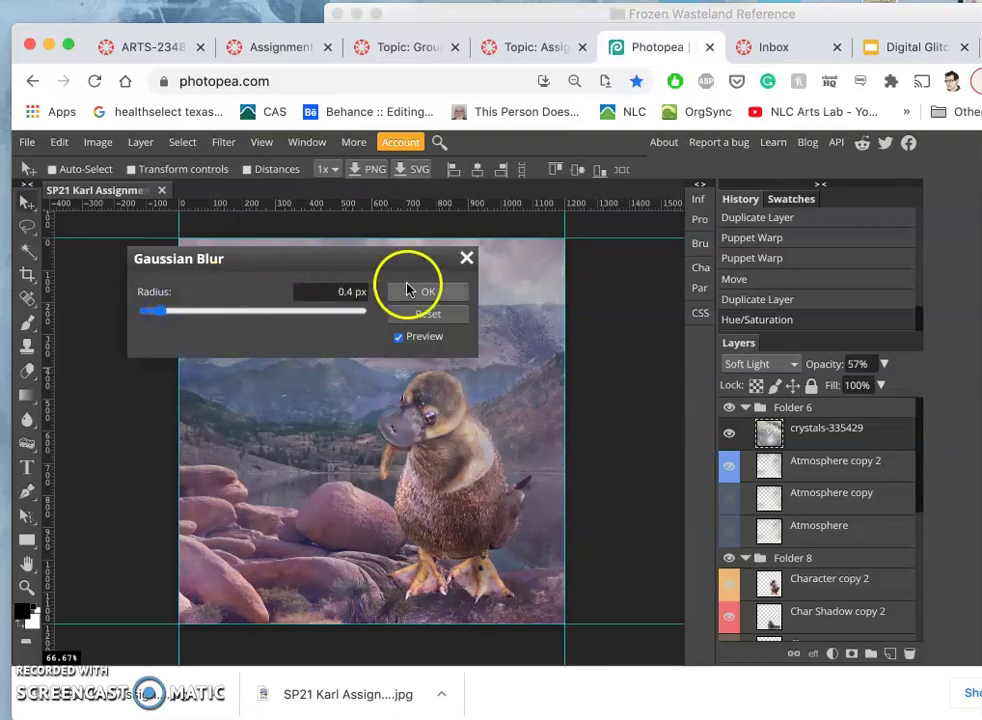
click(430, 291)
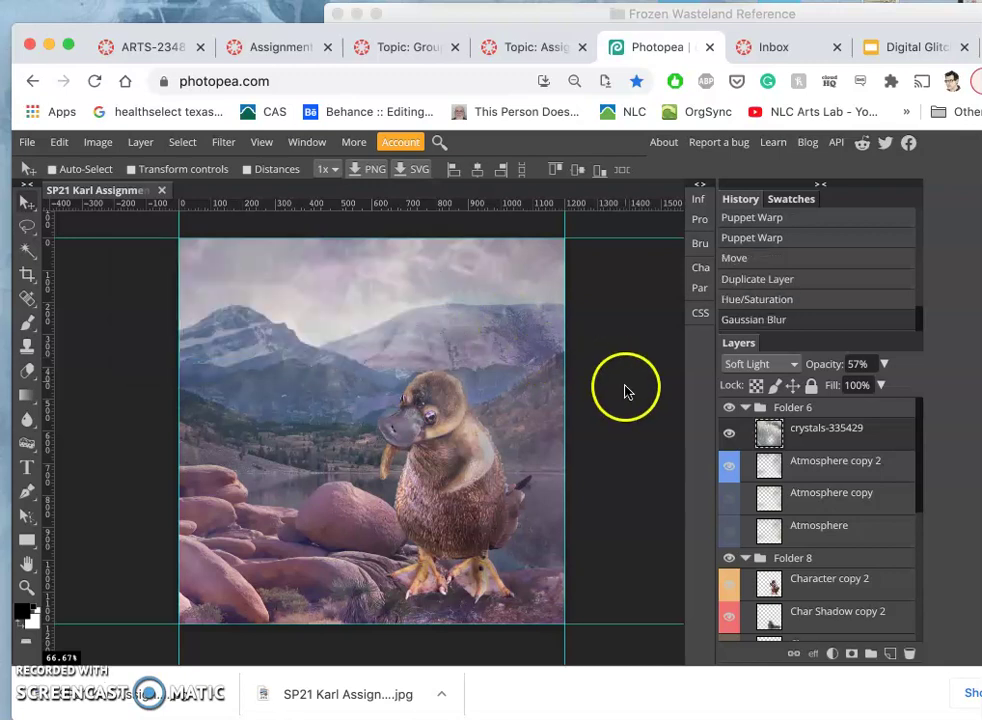
key(ctrl+z)
key(ctrl+comma)
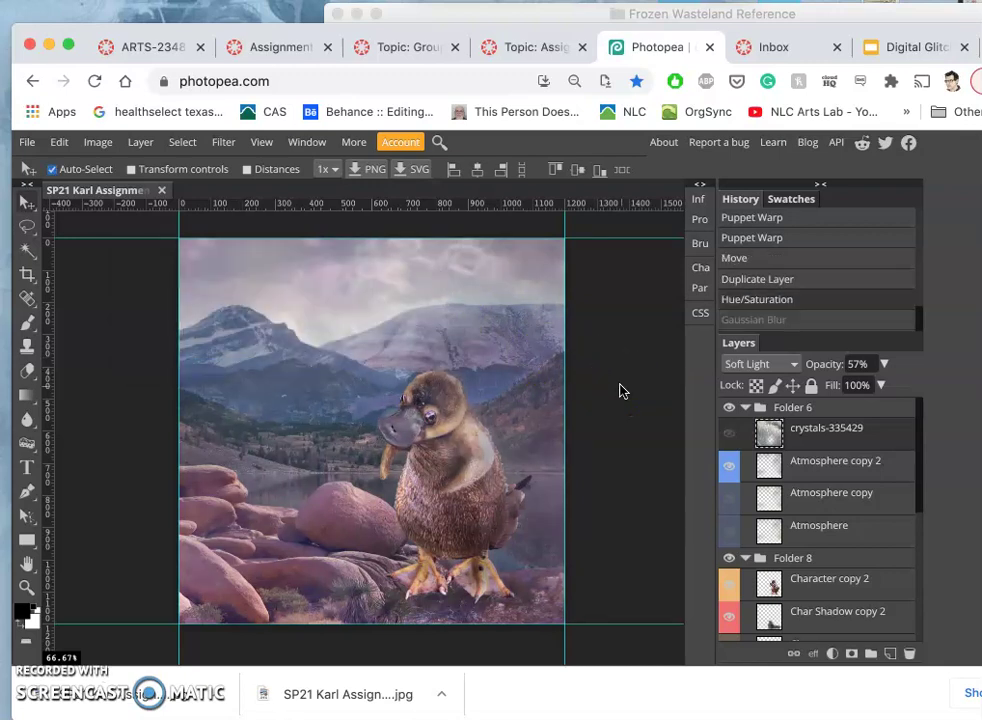
click(812, 321)
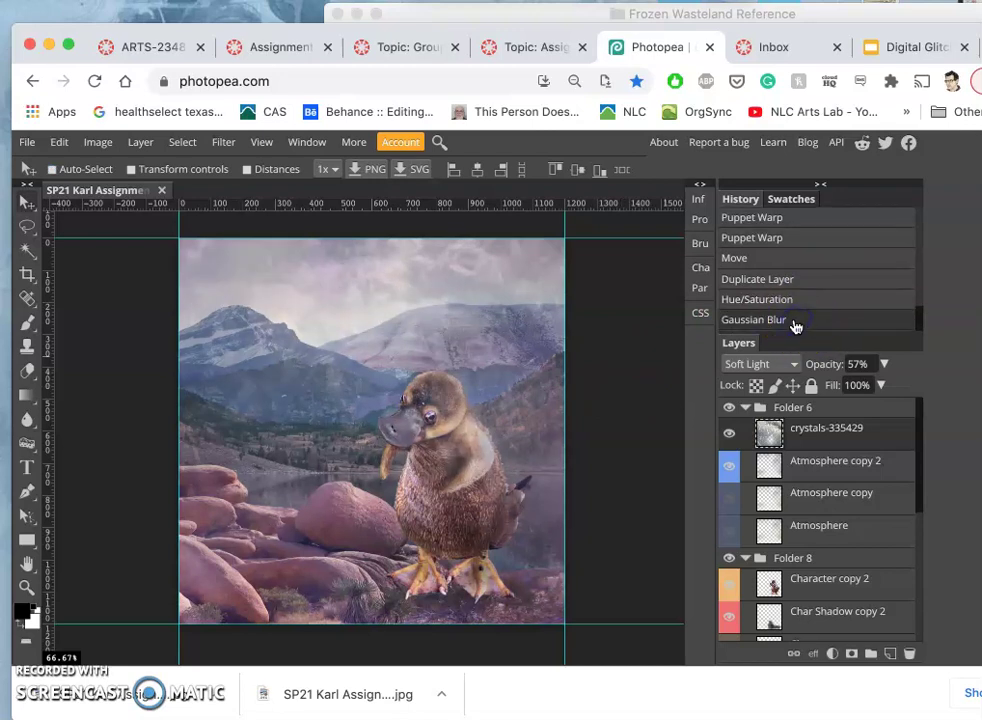
Apply the same 0.4 px Gaussian Blur a second time via Last Filter and compare
click(222, 142)
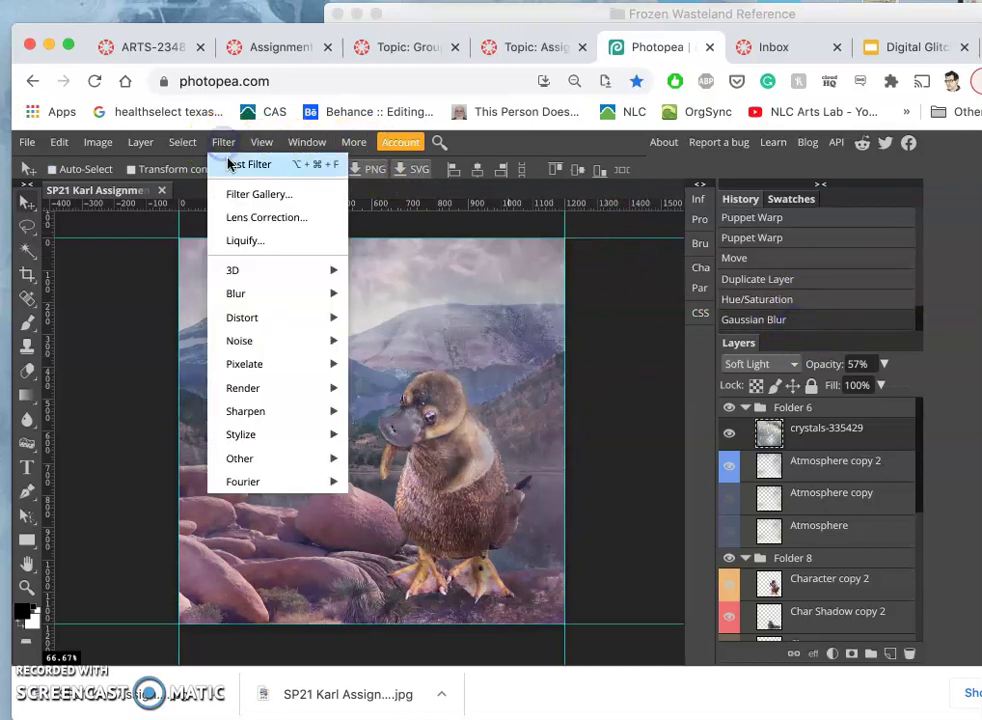
click(233, 170)
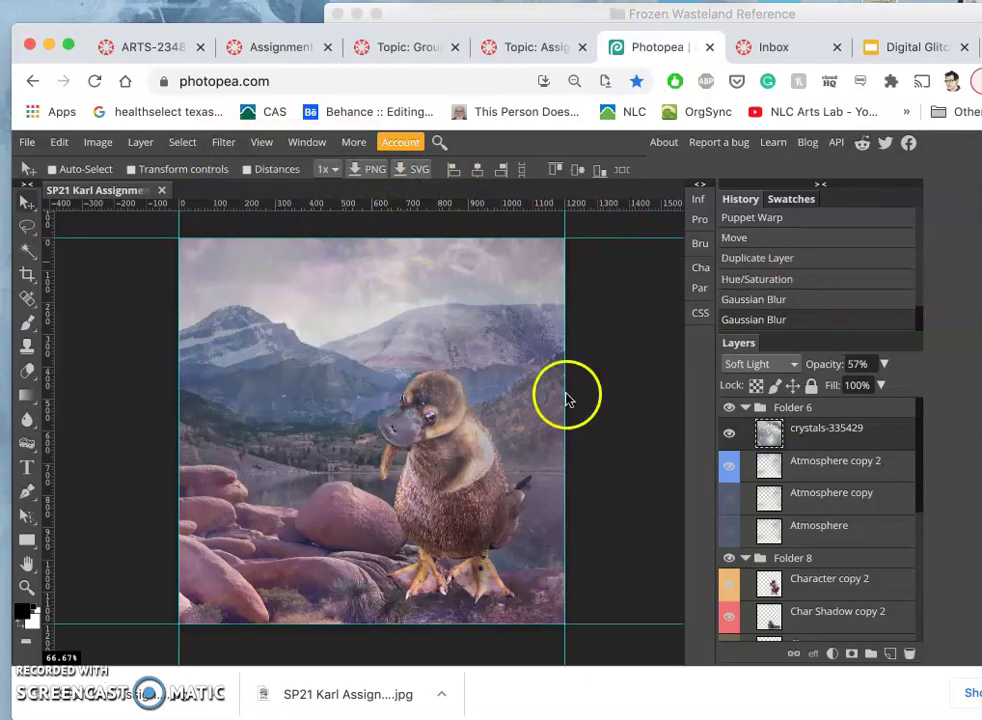
click(730, 436)
click(730, 436)
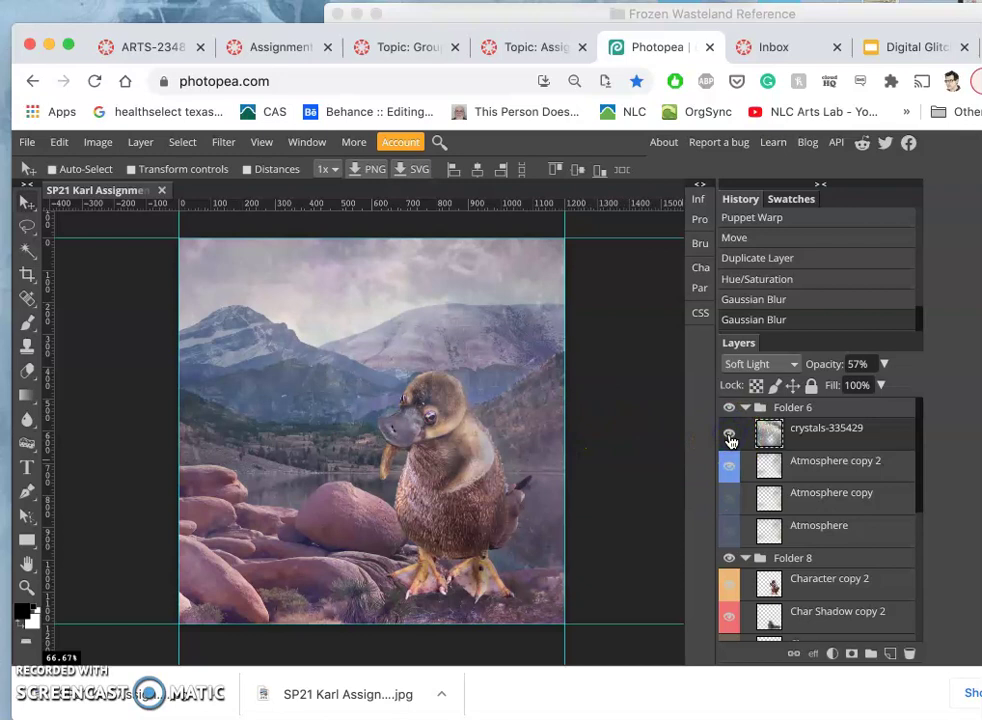
click(716, 389)
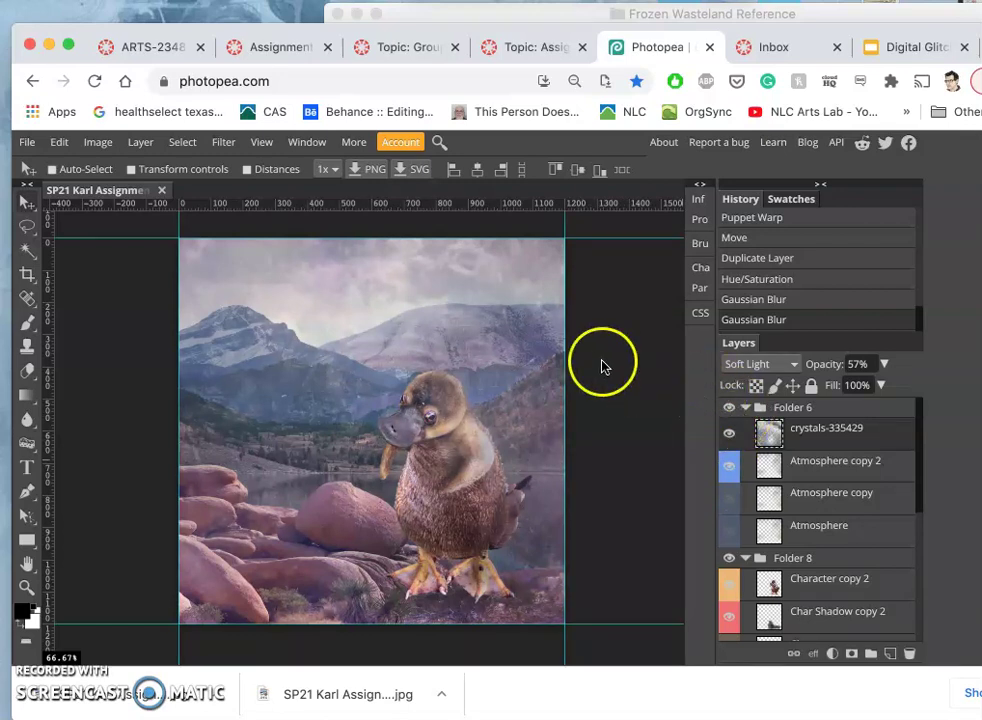
Export the composite as a 1200×1200 JPG at 70% quality and save it as a download
click(140, 0)
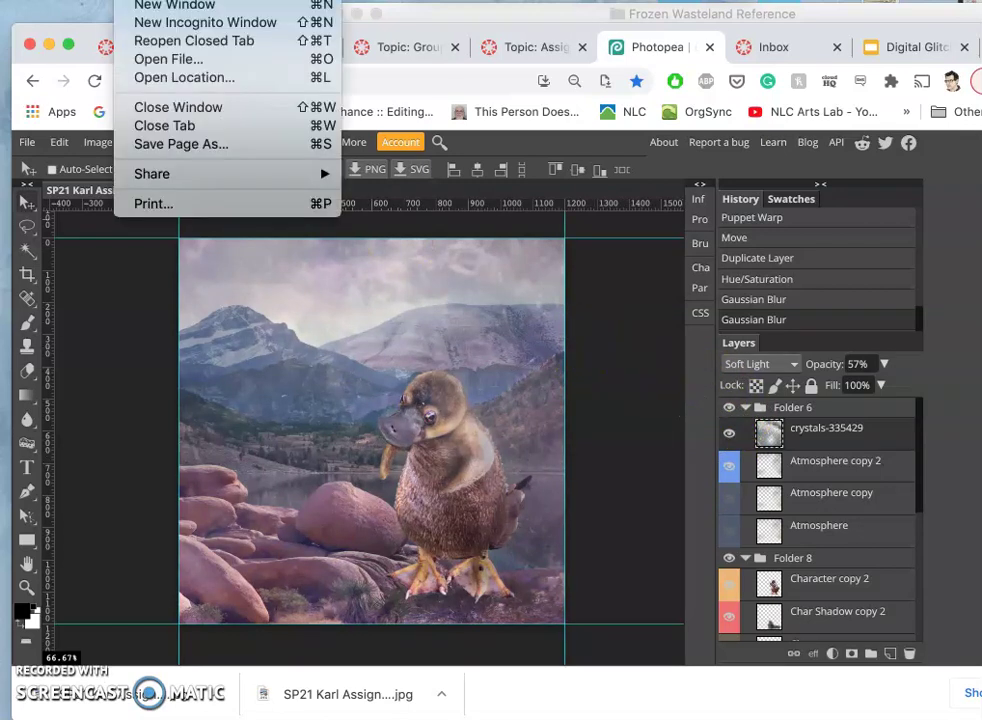
click(36, 88)
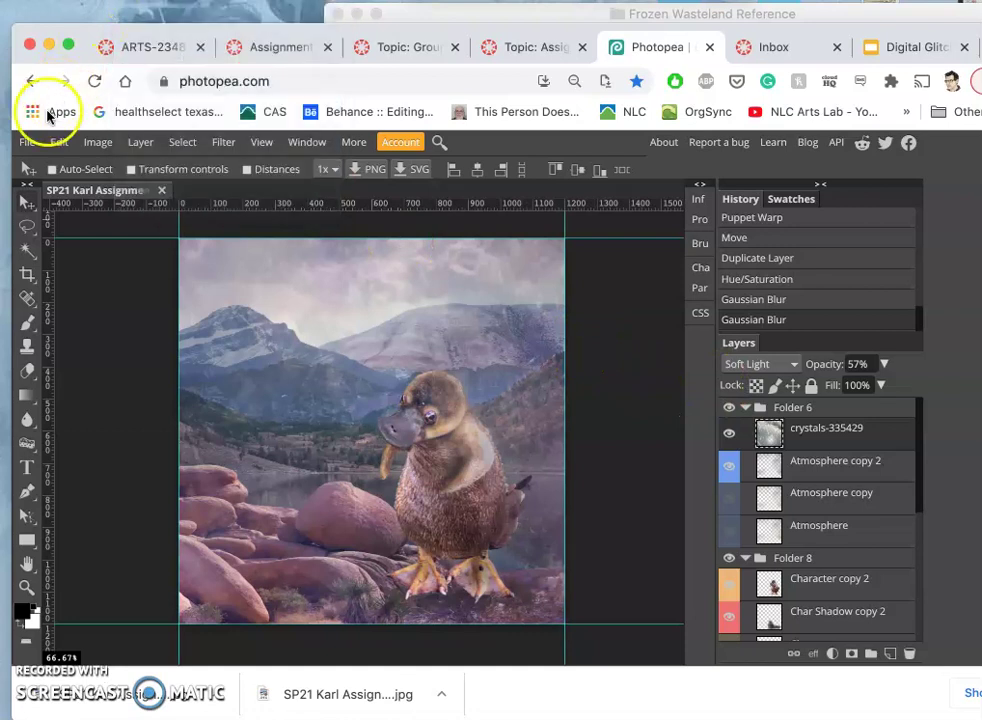
click(27, 142)
mouse_move(132, 365)
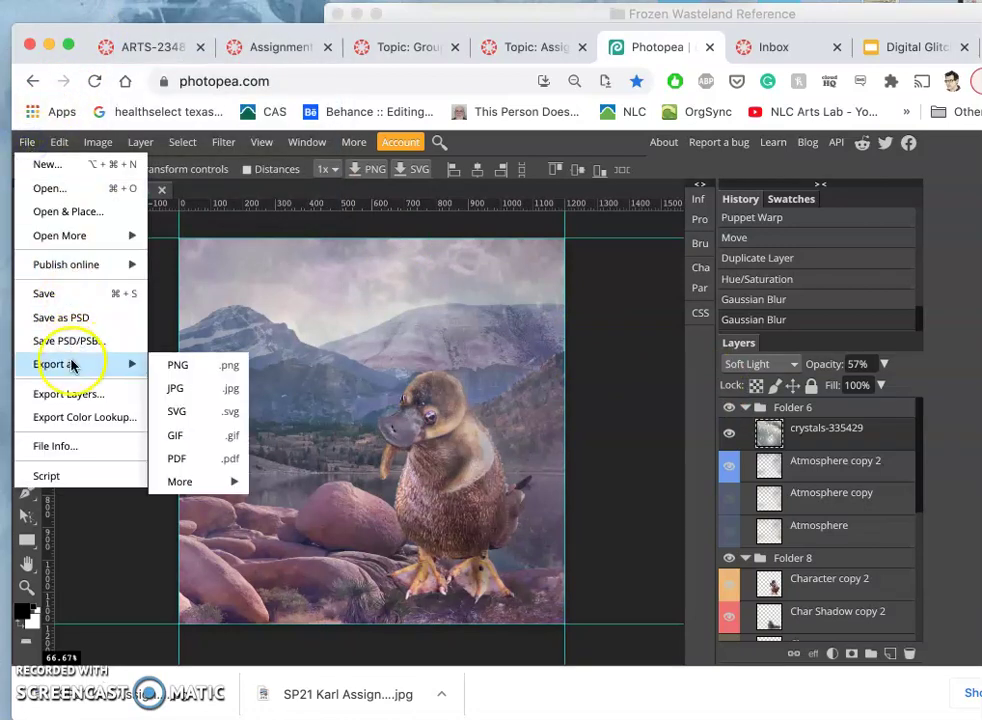
click(179, 389)
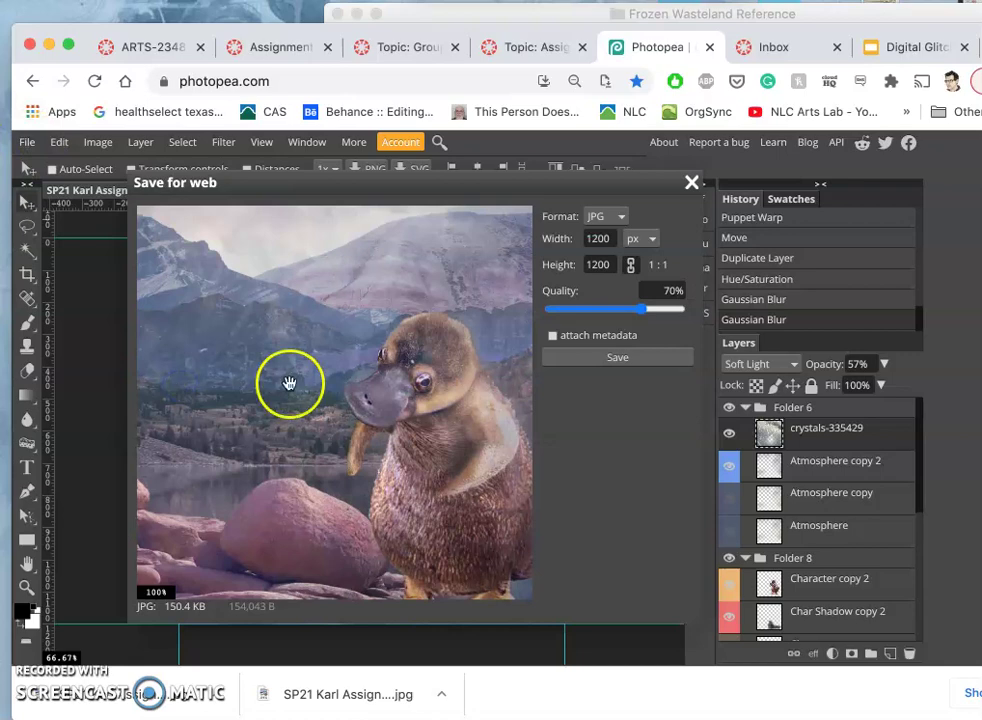
click(567, 368)
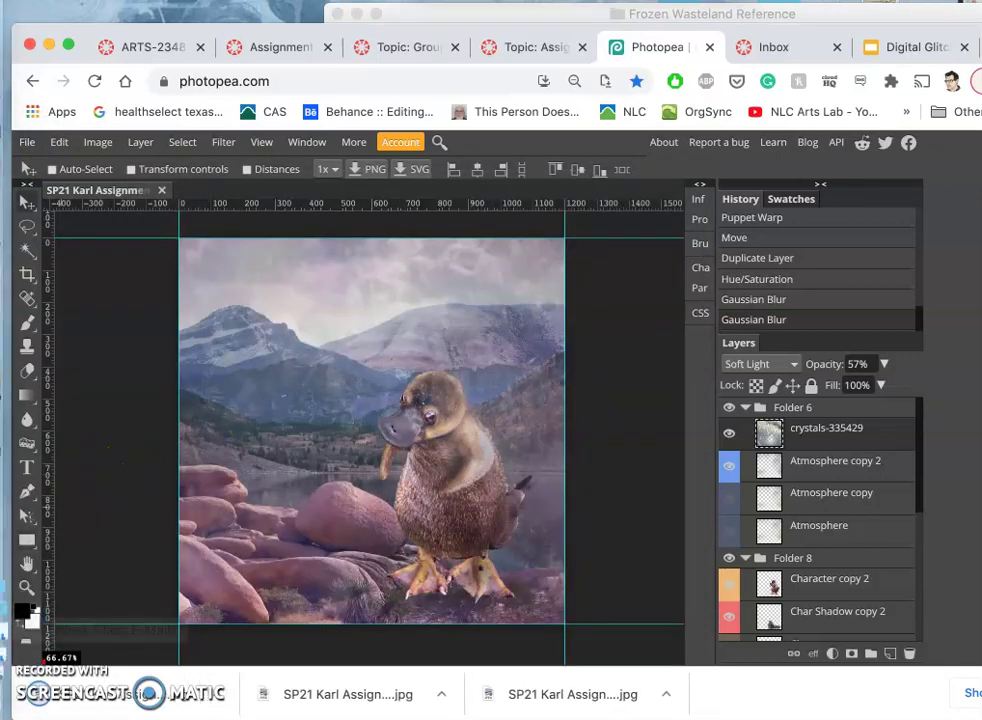
Rename the new export in Downloads to 3.jpg, then open 1.jpg, 2.jpg and 3.jpg in Preview
click(10, 614)
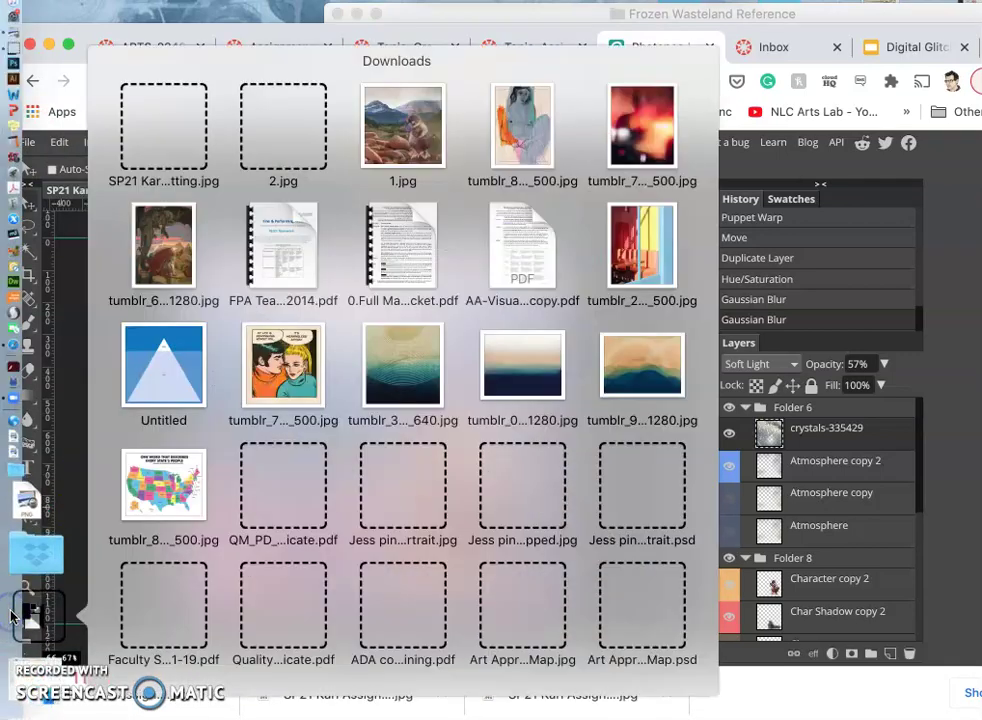
scroll(404, 452, down, 5)
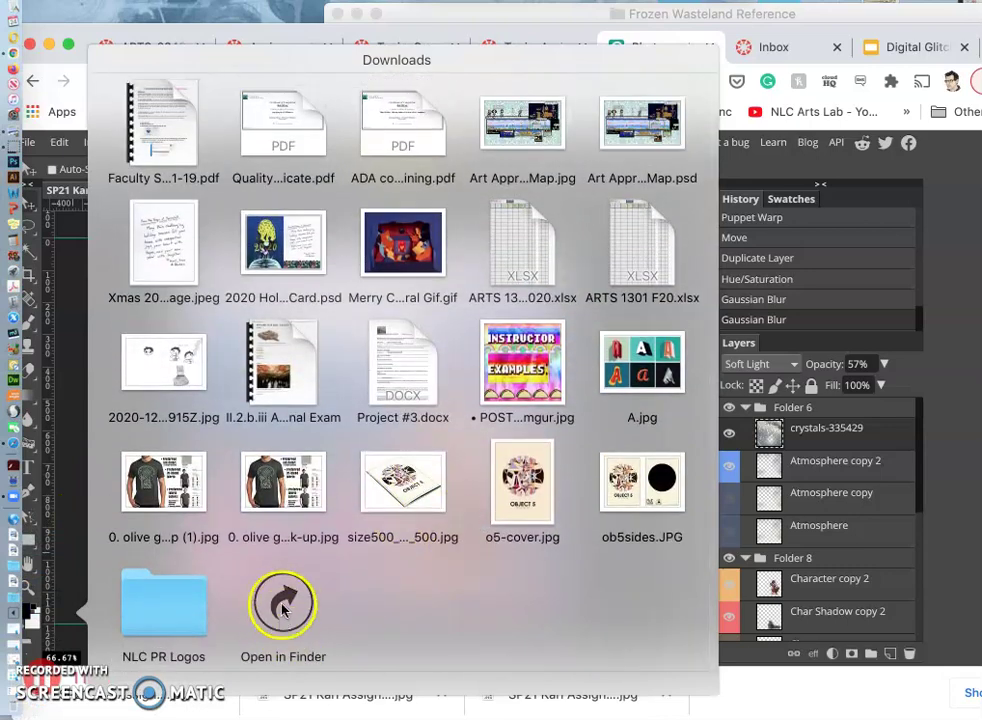
click(278, 588)
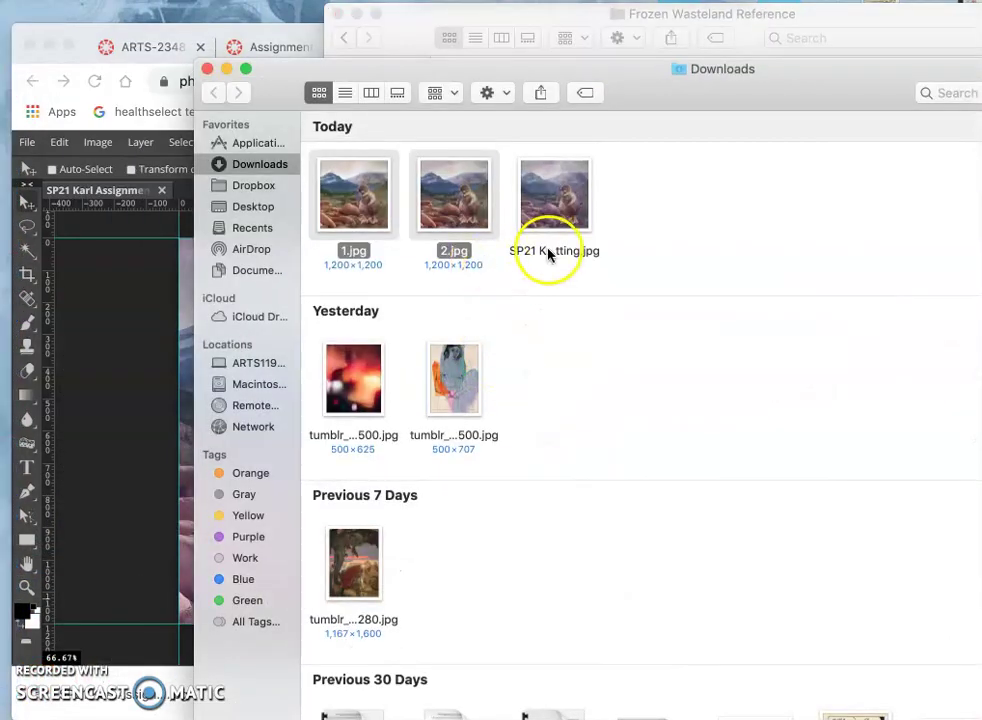
click(560, 251)
key(Return)
text(3)
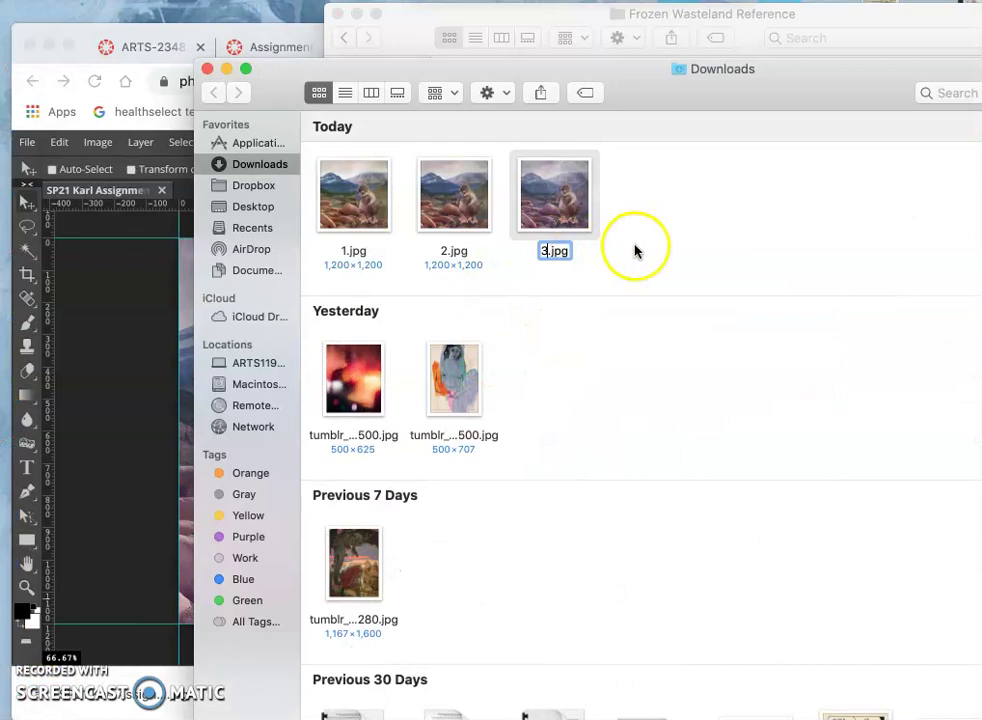
click(636, 245)
drag(622, 208, 335, 208)
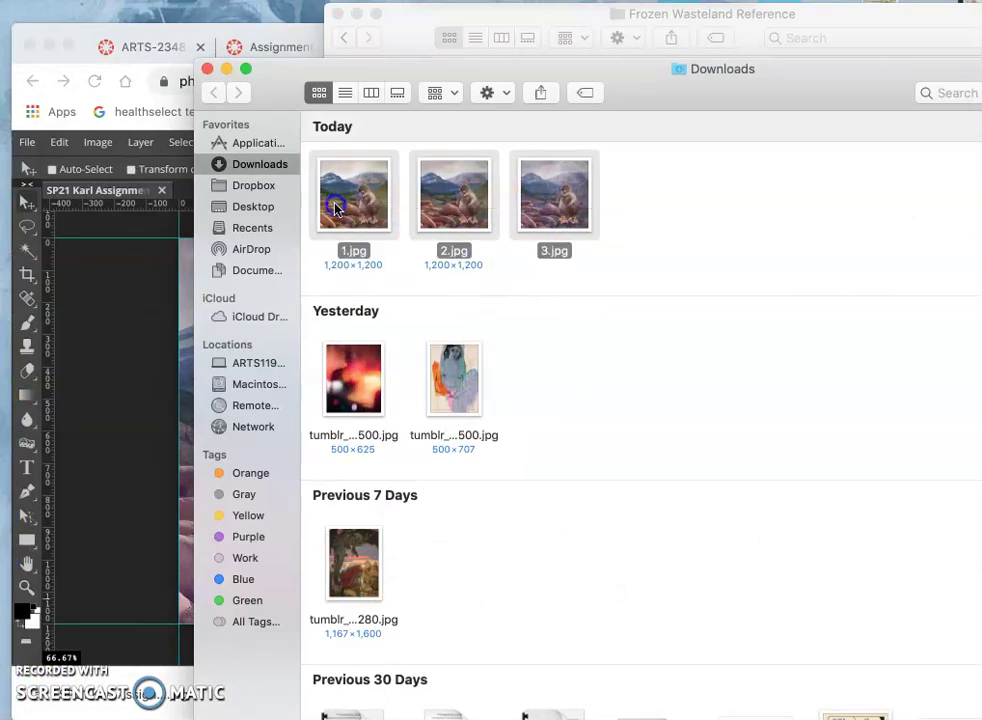
double_click(335, 207)
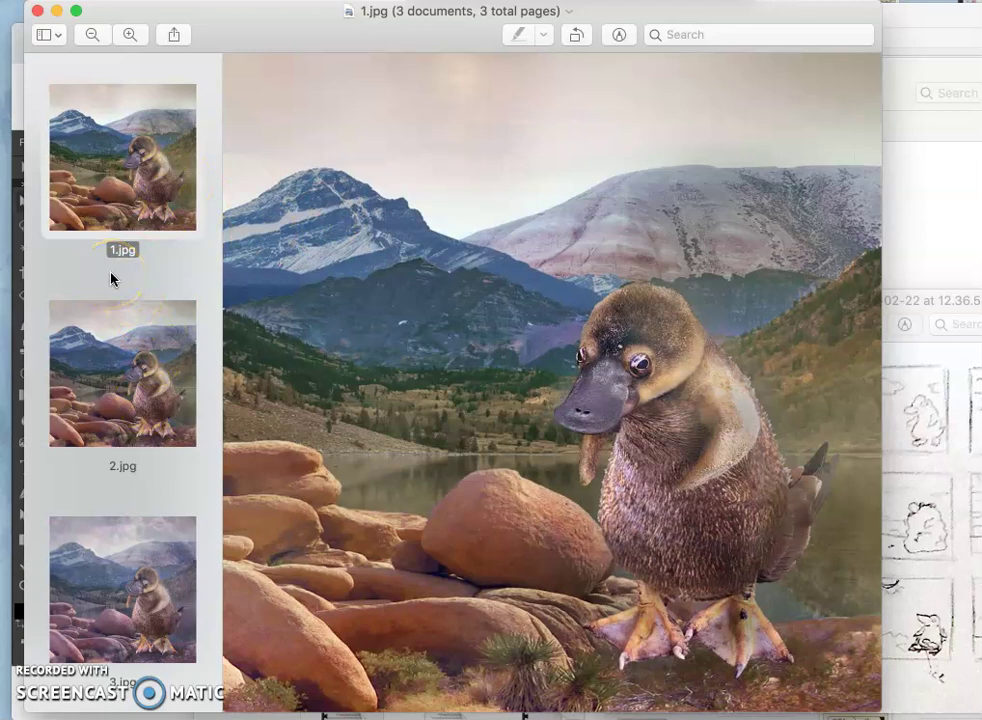
Flip back and forth between 1.jpg, 2.jpg and 3.jpg in Preview to compare the keyframes
key(Down)
key(Down)
key(Up)
key(Up)
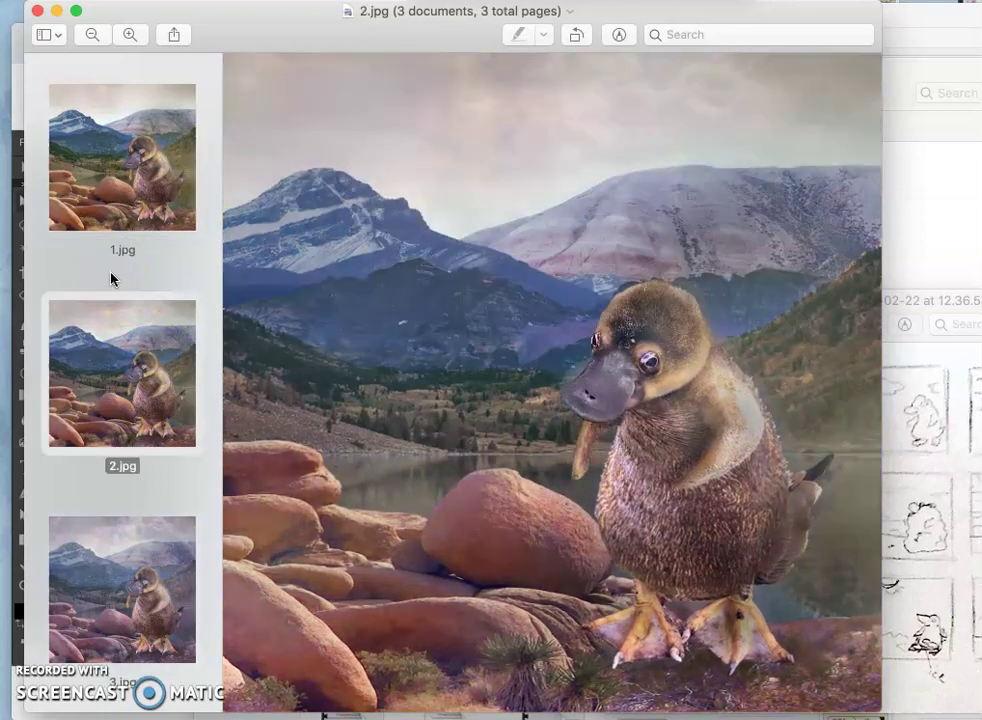
key(Down)
key(Down)
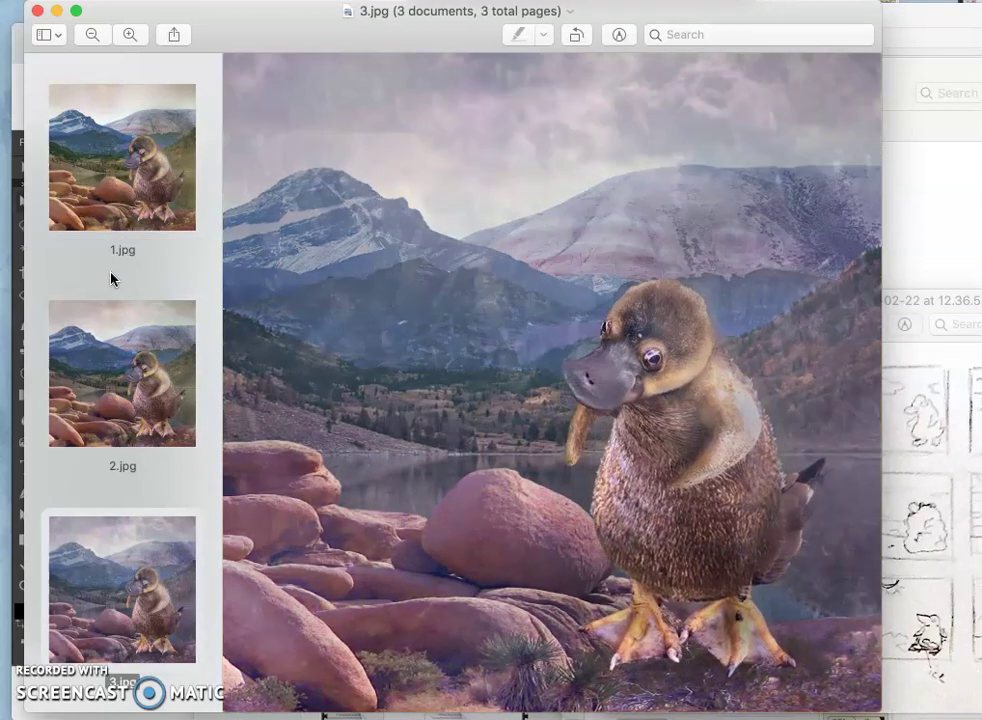
key(Up)
key(Up)
key(Down)
key(Down)
key(Up)
key(Up)
key(Down)
key(Down)
key(Up)
key(Up)
key(Down)
key(Down)
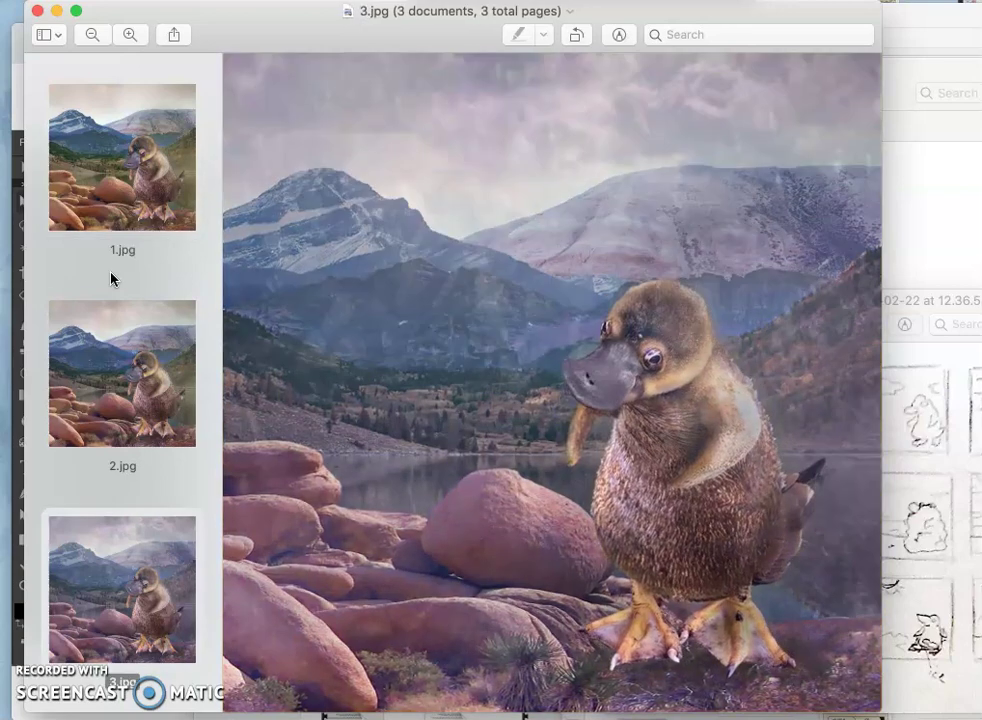
key(Up)
key(Up)
key(Down)
key(Down)
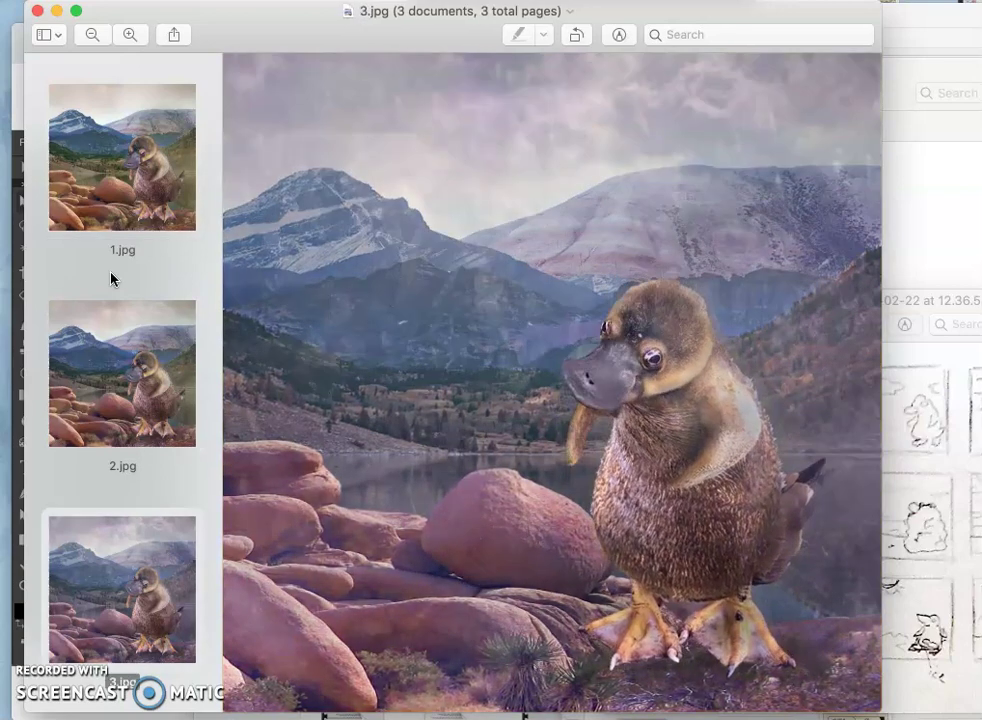
key(Up)
key(Up)
key(Down)
key(Down)
key(Up)
key(Up)
key(Down)
key(Down)
key(Up)
key(Up)
key(Down)
key(Down)
key(Up)
key(Up)
key(Down)
key(Down)
key(Up)
key(Up)
key(Down)
key(Down)
key(Up)
key(Up)
key(Down)
key(Down)
Close the comparison window, return to Photopea, and switch to the storyboard sketch screenshot
click(37, 12)
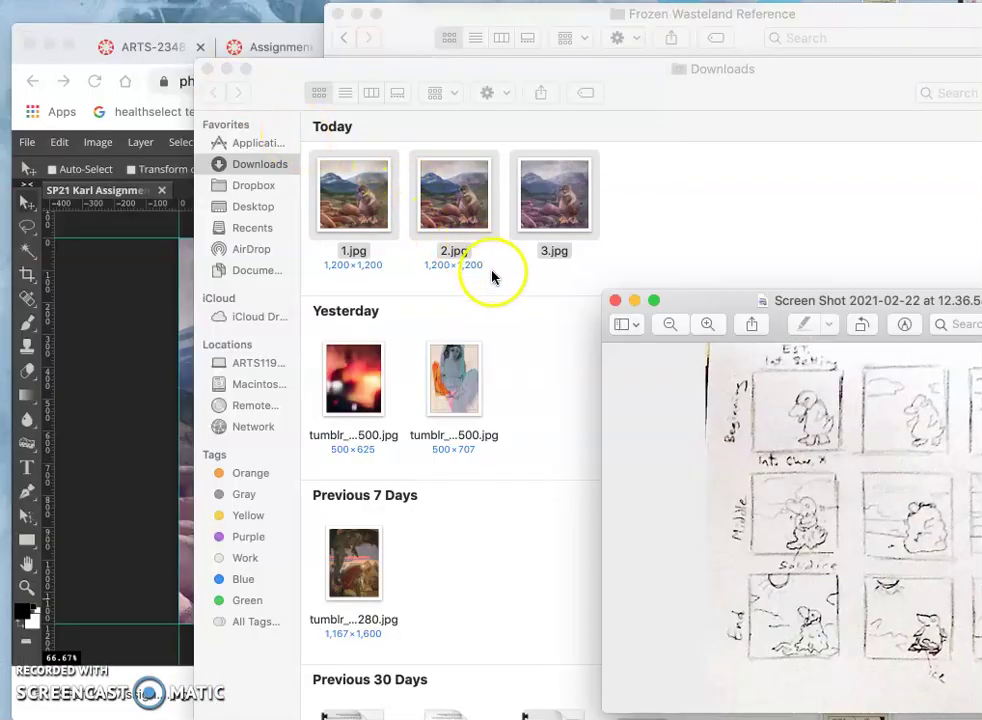
click(158, 373)
click(28, 143)
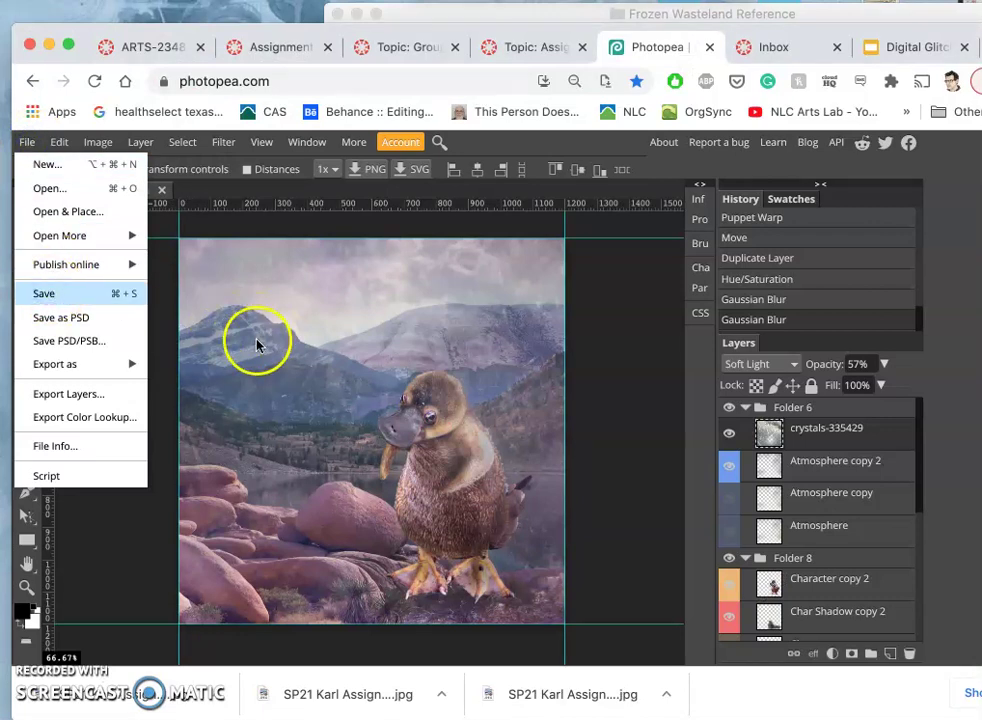
click(716, 437)
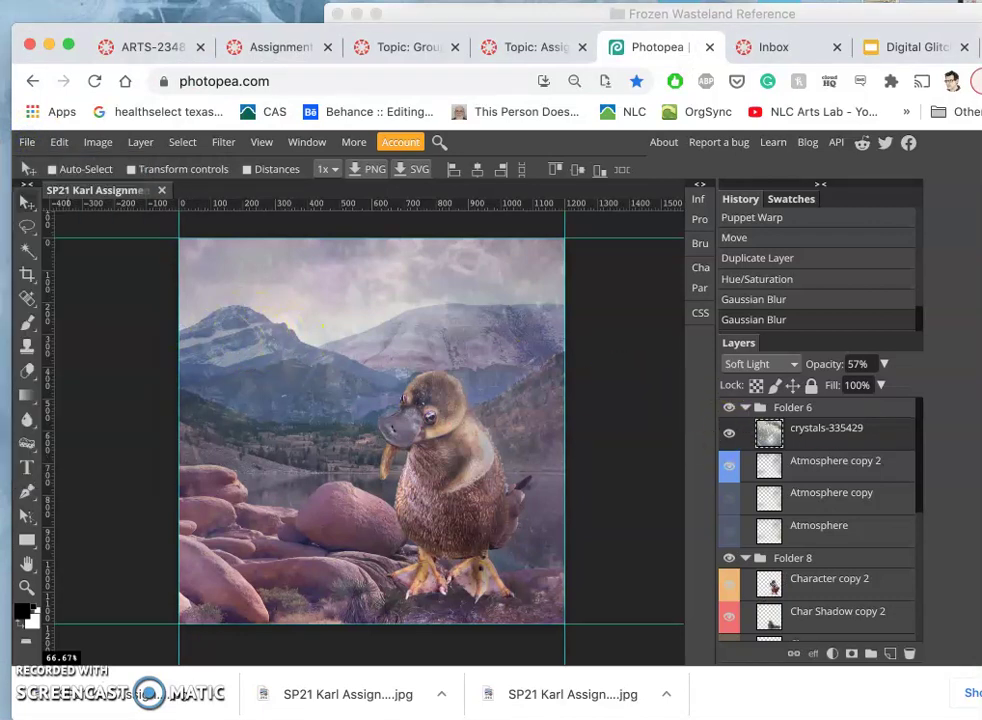
key(super+Tab)
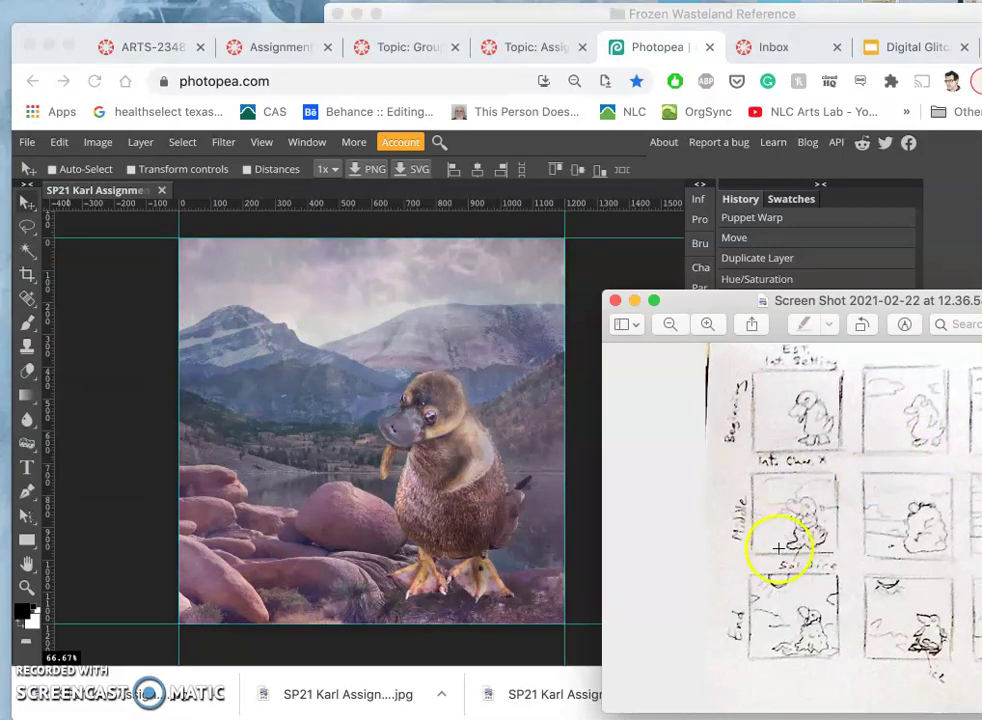
Reposition the storyboard sketch window, then bring the Photopea composite back in front
drag(876, 298, 752, 292)
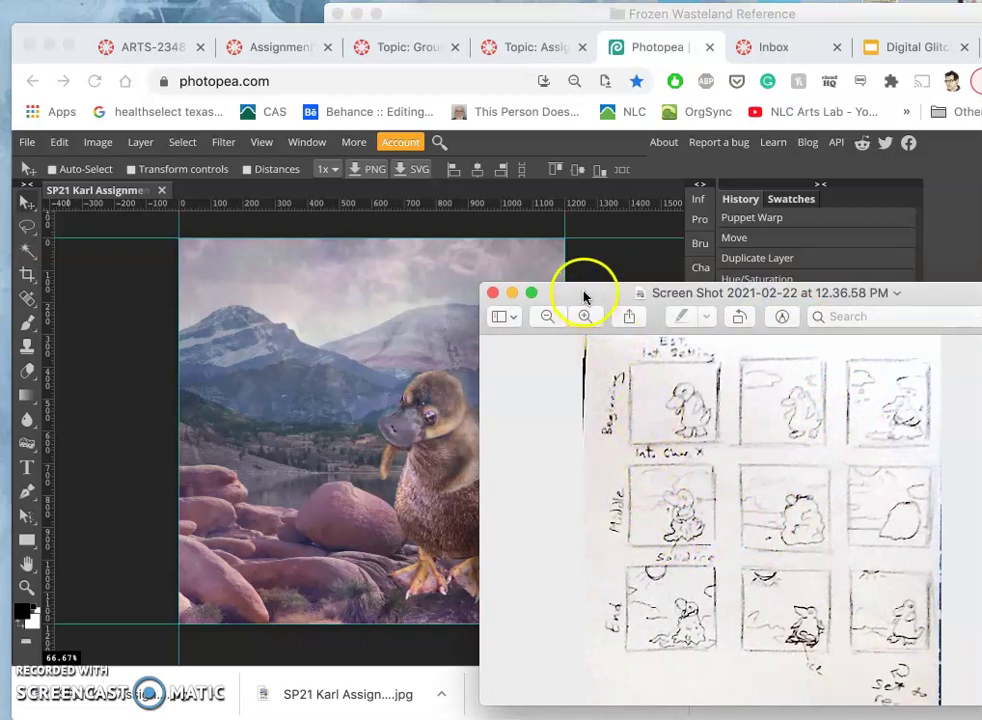
drag(585, 316, 745, 336)
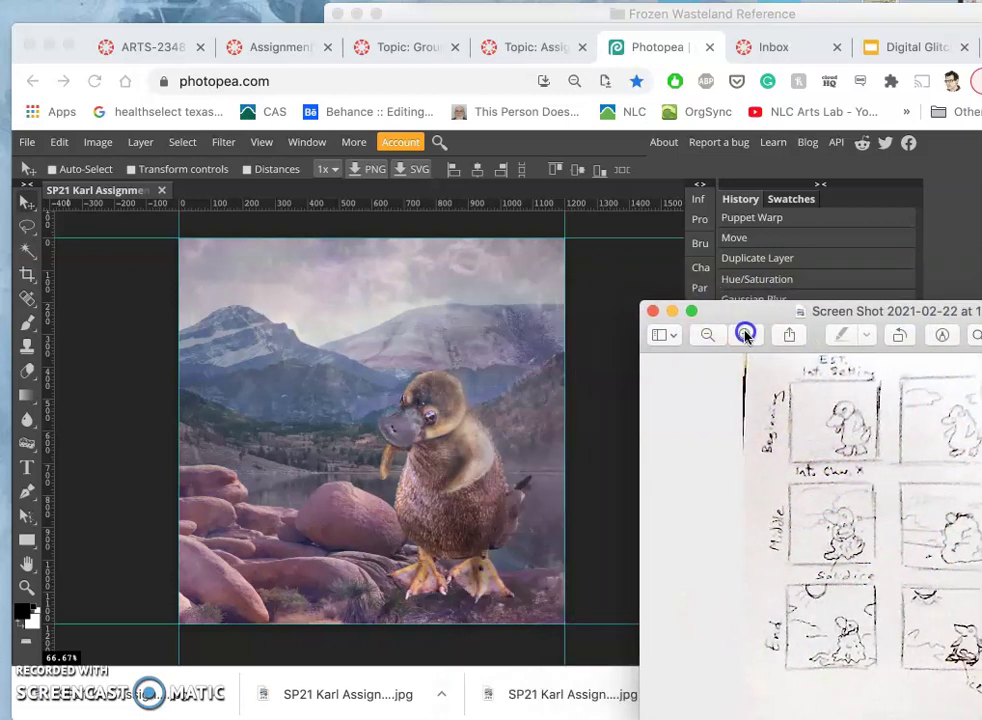
click(592, 383)
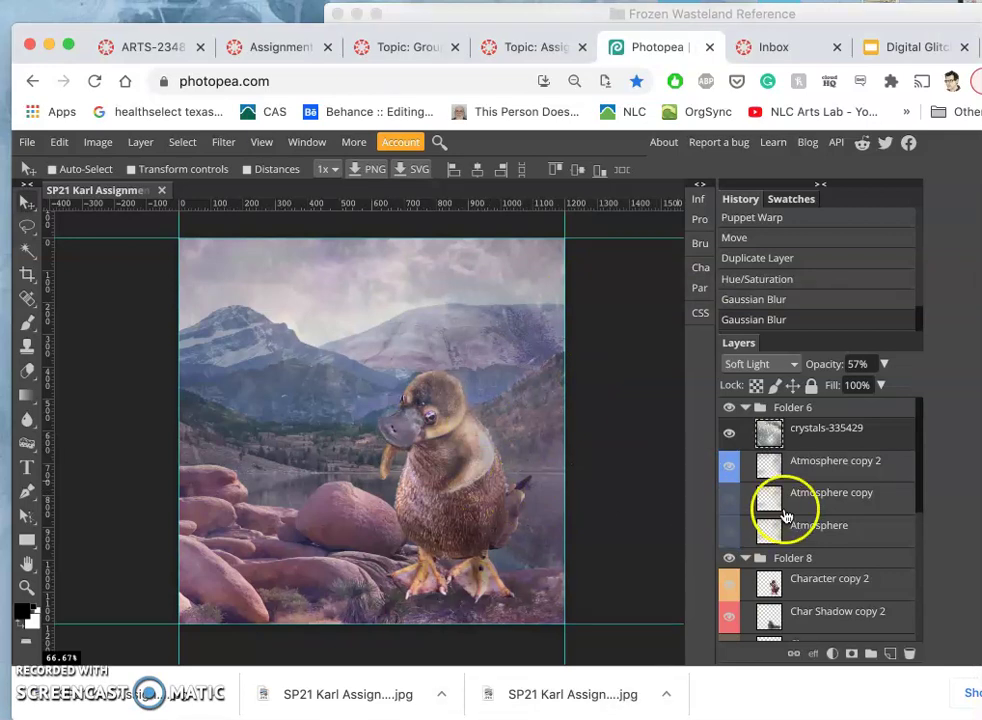
Duplicate the Background copy 2 layer to create Background copy 3
scroll(775, 500, down, 5)
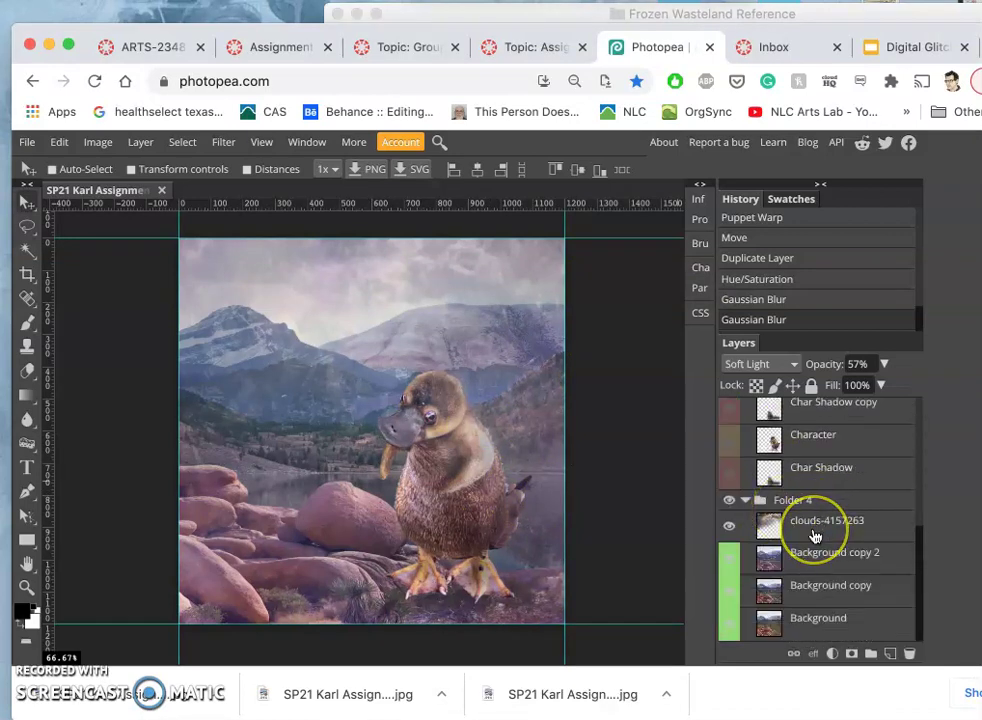
click(813, 531)
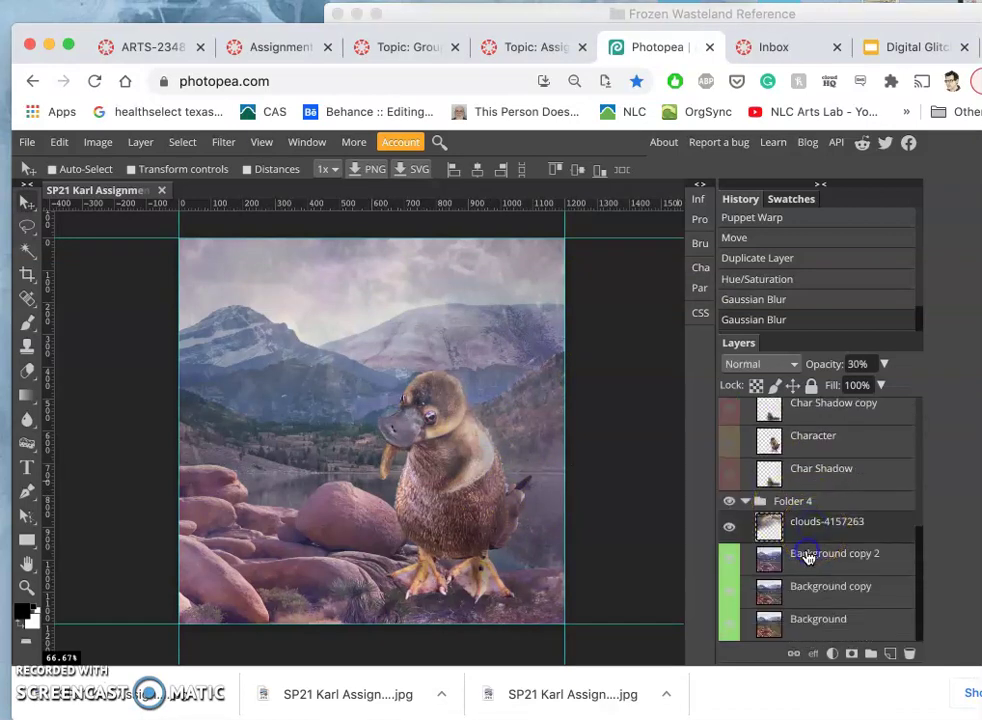
click(809, 558)
key(super+j)
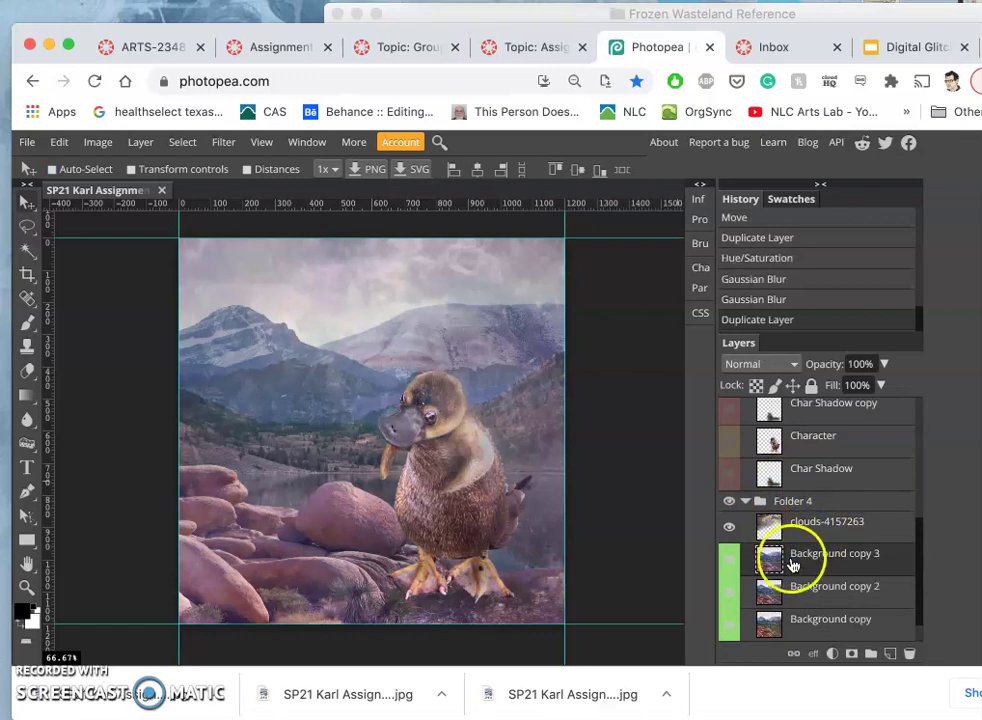
Darken Background copy 3 with Levels, setting midtones to 0.86 and white input to 240
click(100, 143)
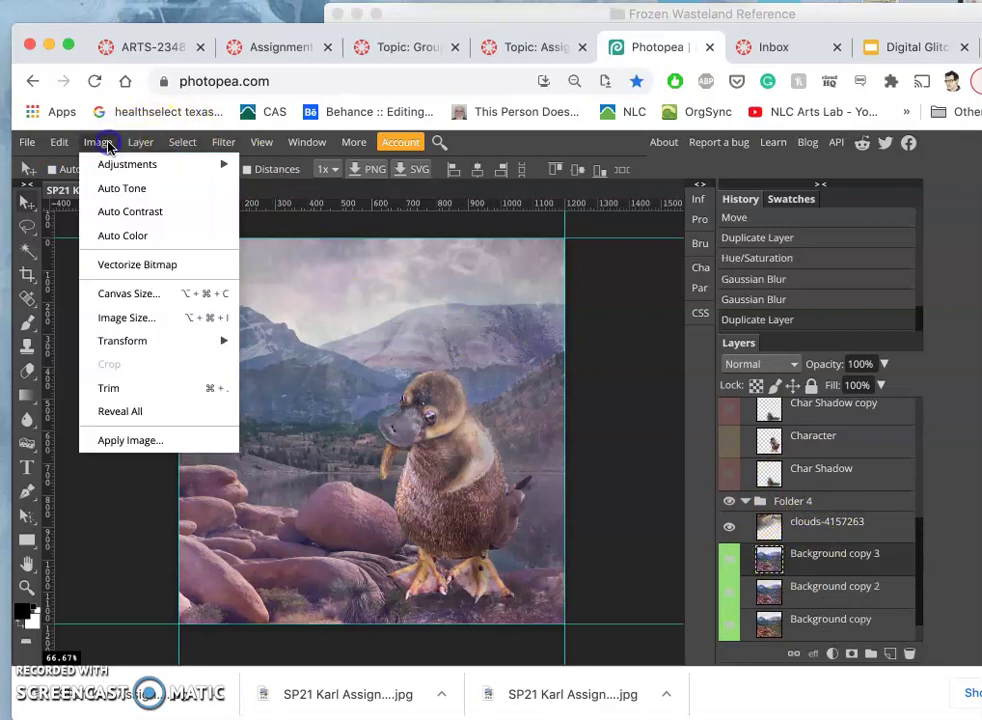
mouse_move(131, 164)
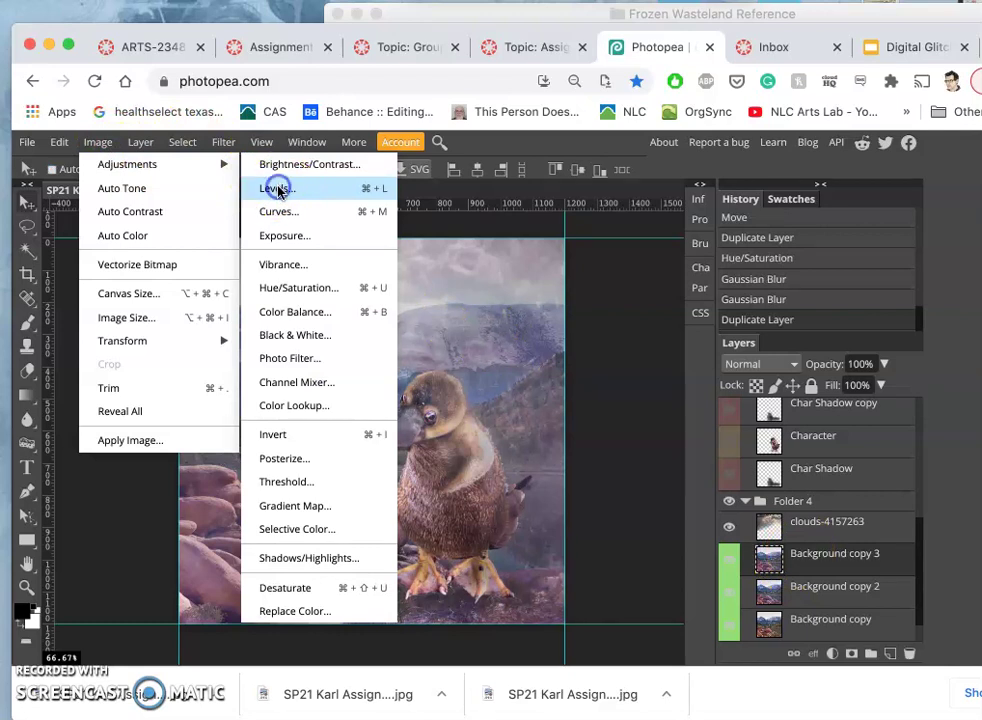
click(276, 190)
click(600, 287)
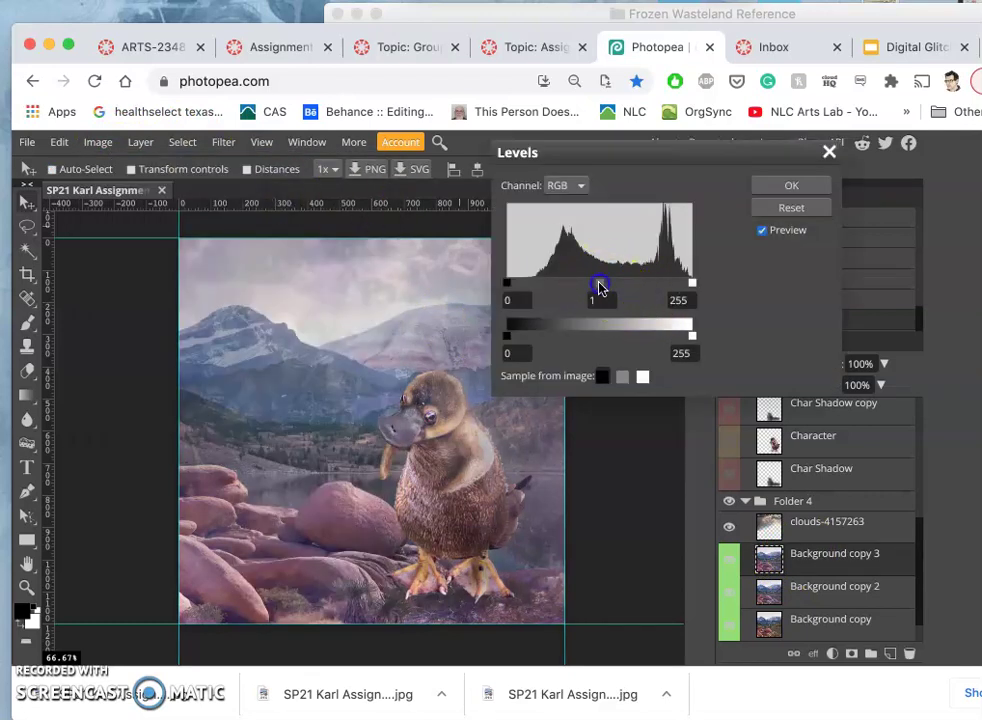
drag(595, 287, 608, 287)
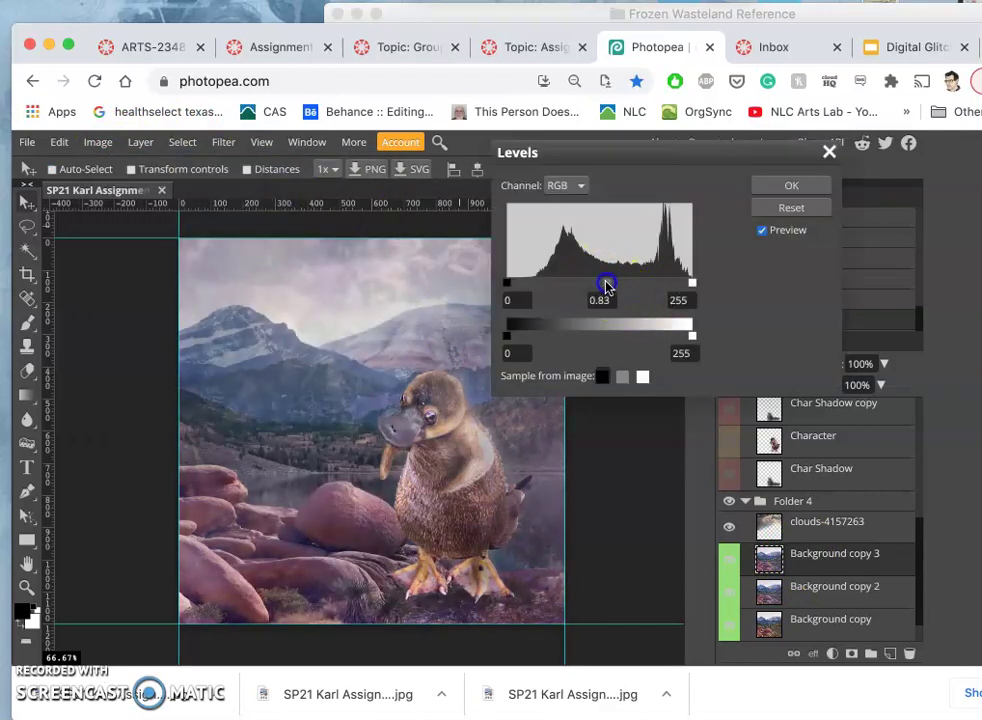
click(693, 281)
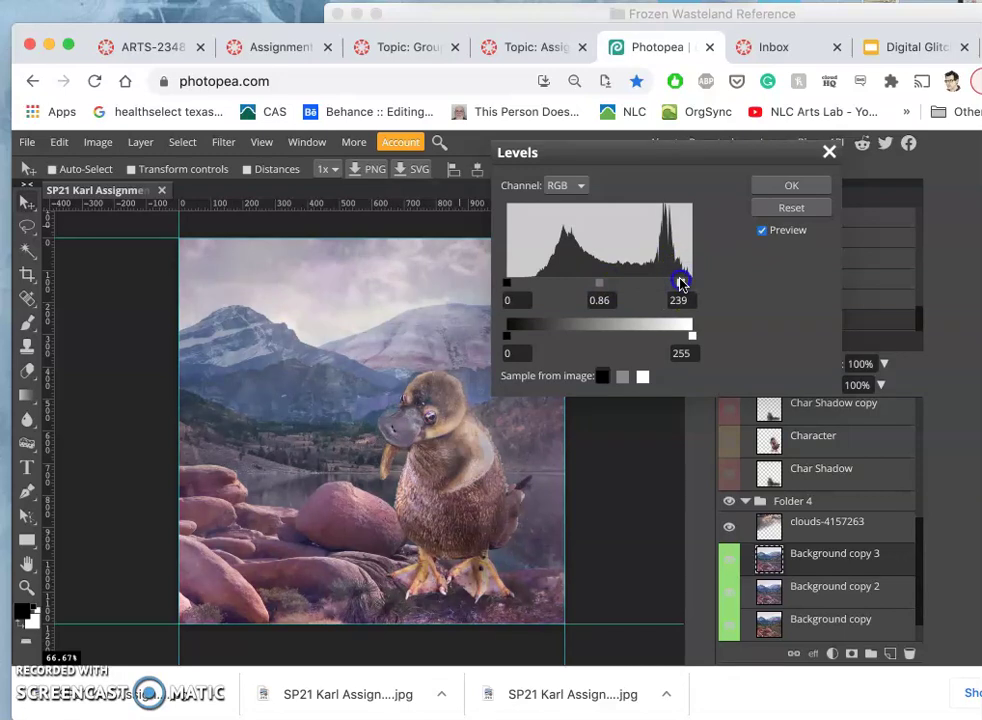
click(782, 189)
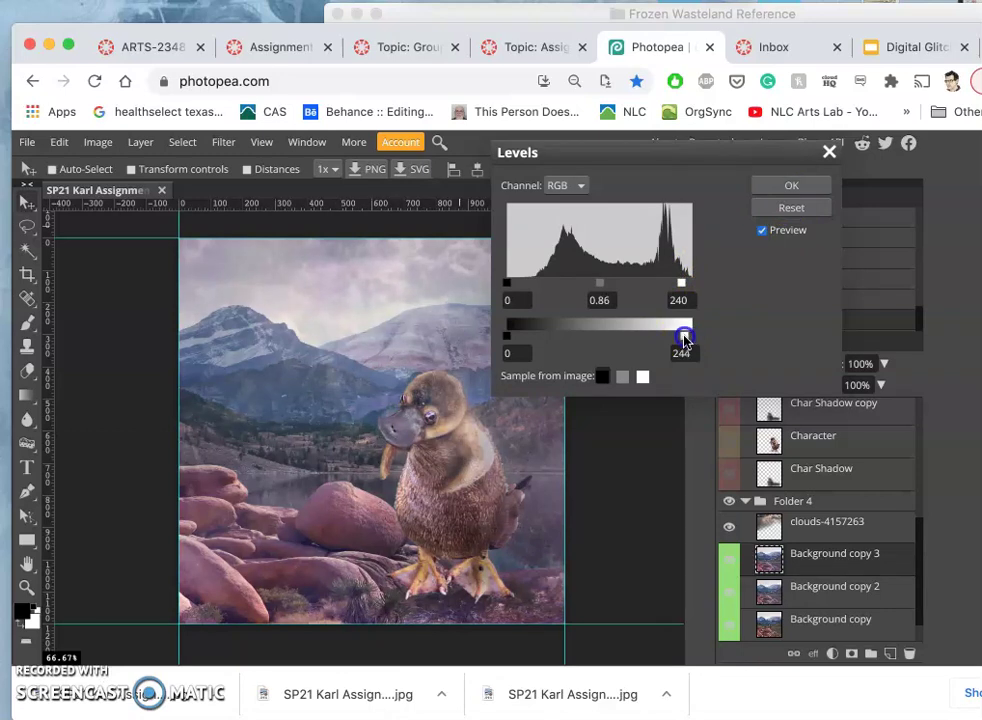
click(815, 185)
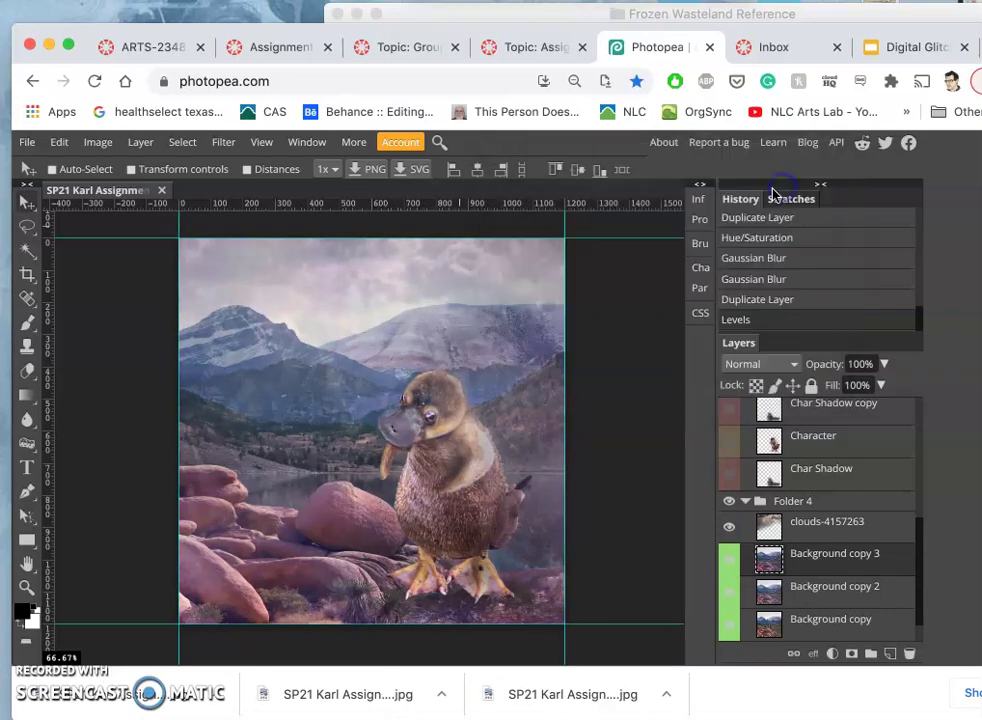
click(98, 142)
mouse_move(127, 163)
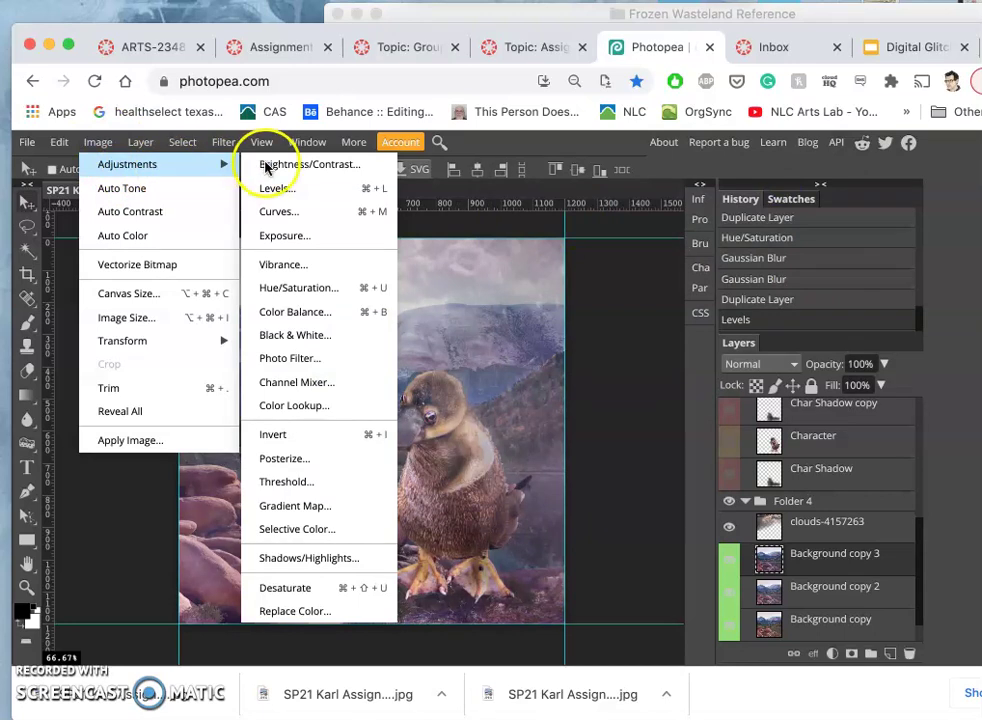
Apply Hue/Saturation to Background copy 3 with Hue -11, Saturation -21, Lightness -1
click(298, 289)
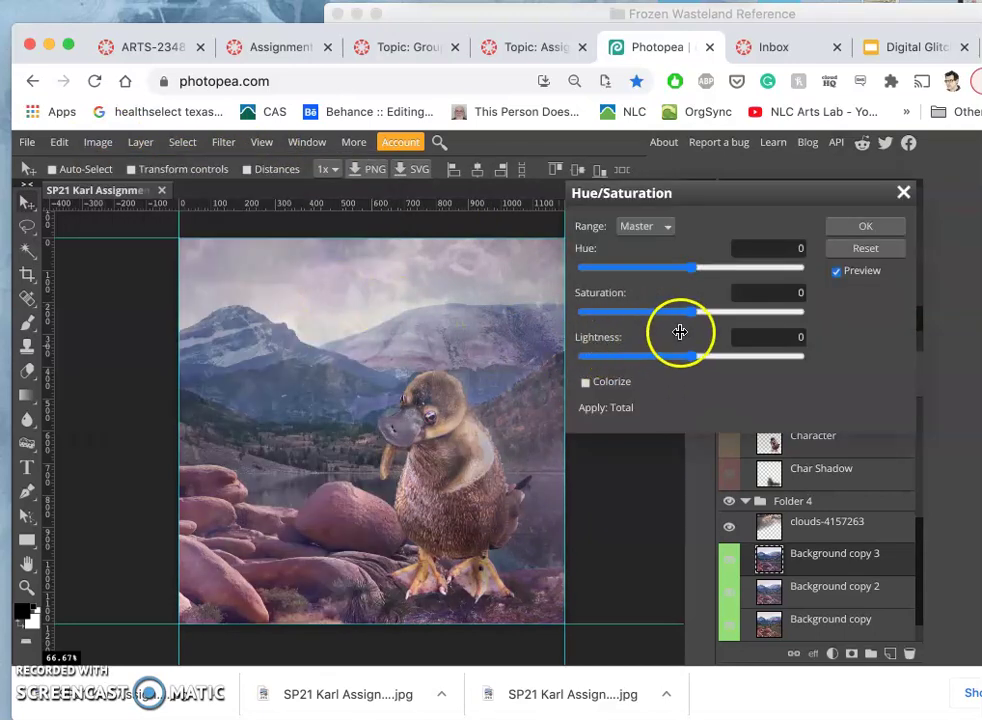
drag(693, 320, 674, 310)
mouse_move(693, 267)
mouse_down()
mouse_move(677, 272)
mouse_move(700, 272)
mouse_move(585, 272)
mouse_move(688, 265)
mouse_up()
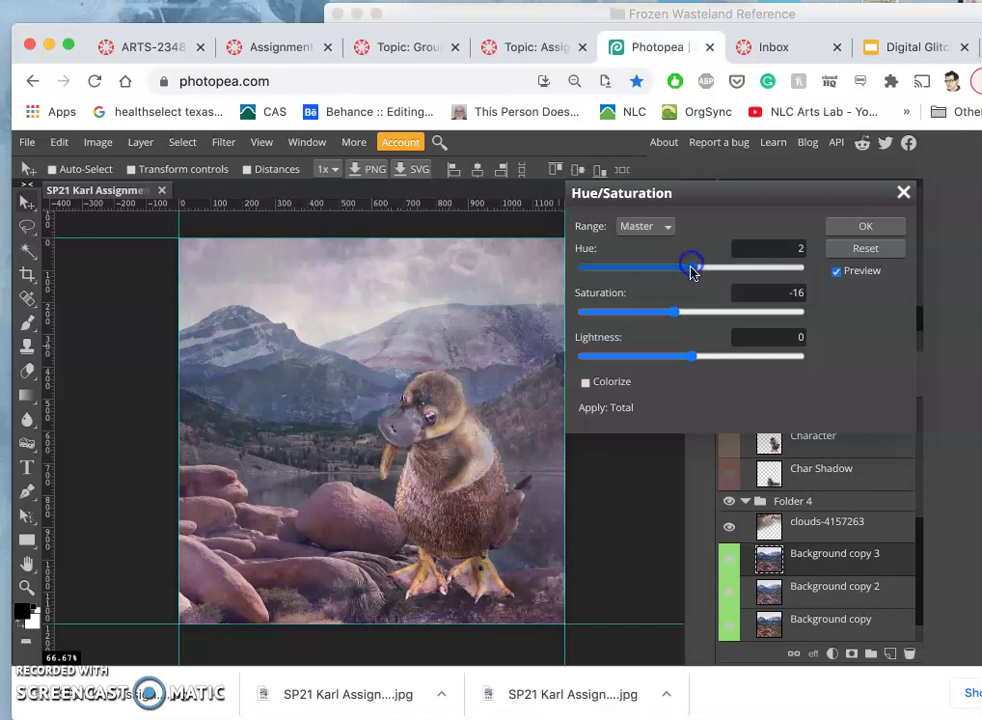
drag(695, 267, 686, 273)
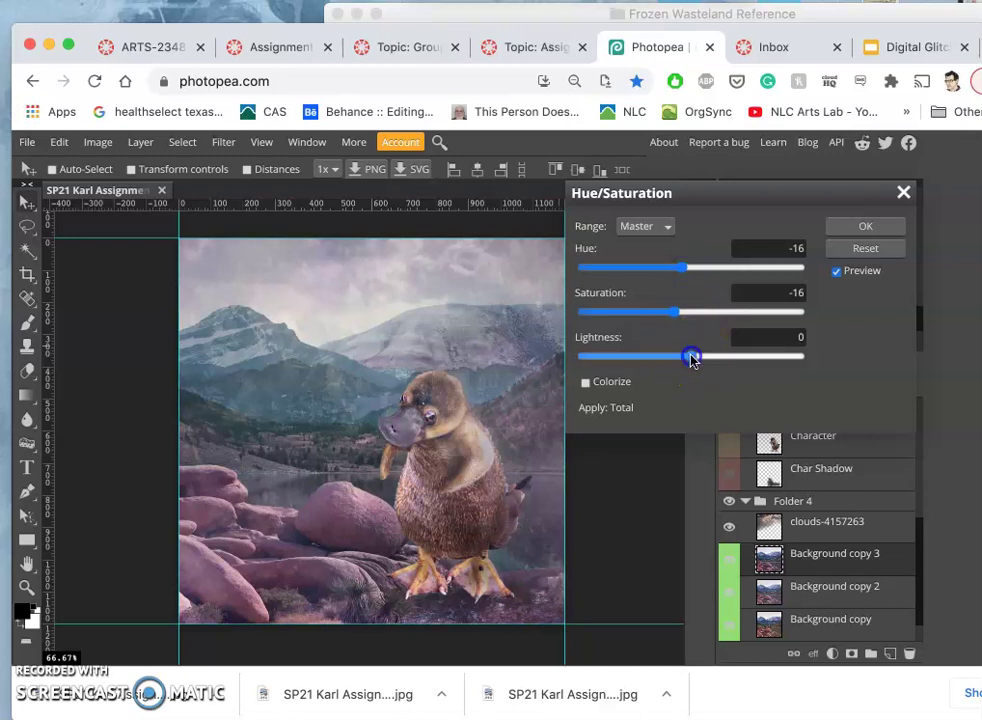
drag(695, 360, 692, 357)
mouse_move(686, 268)
mouse_down()
mouse_move(723, 268)
mouse_move(686, 273)
mouse_up()
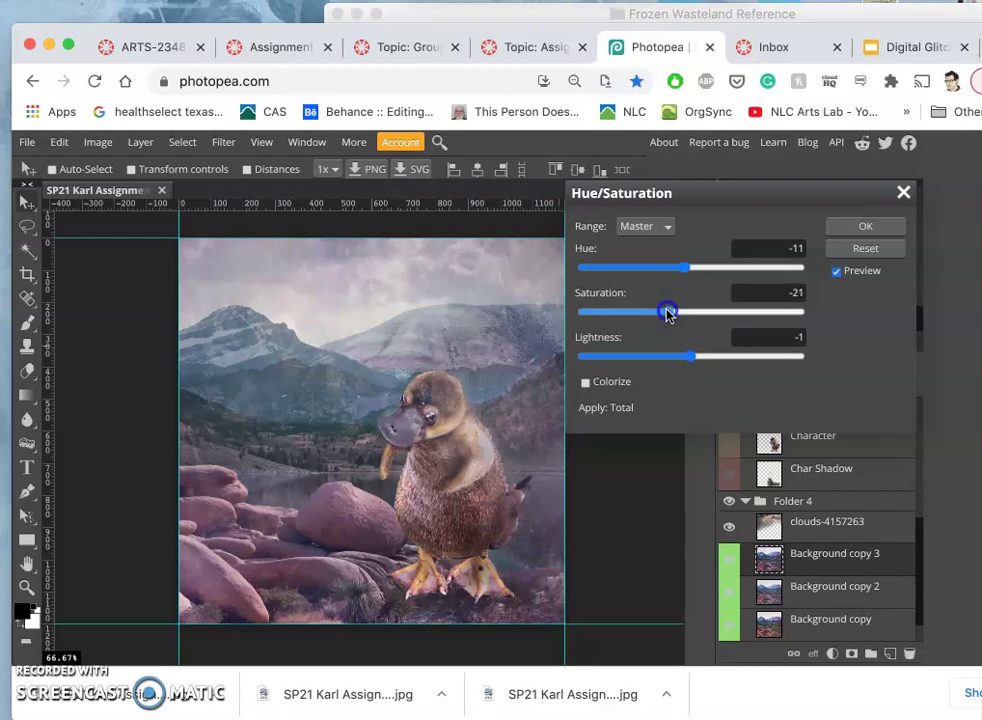
drag(668, 313, 668, 312)
click(857, 225)
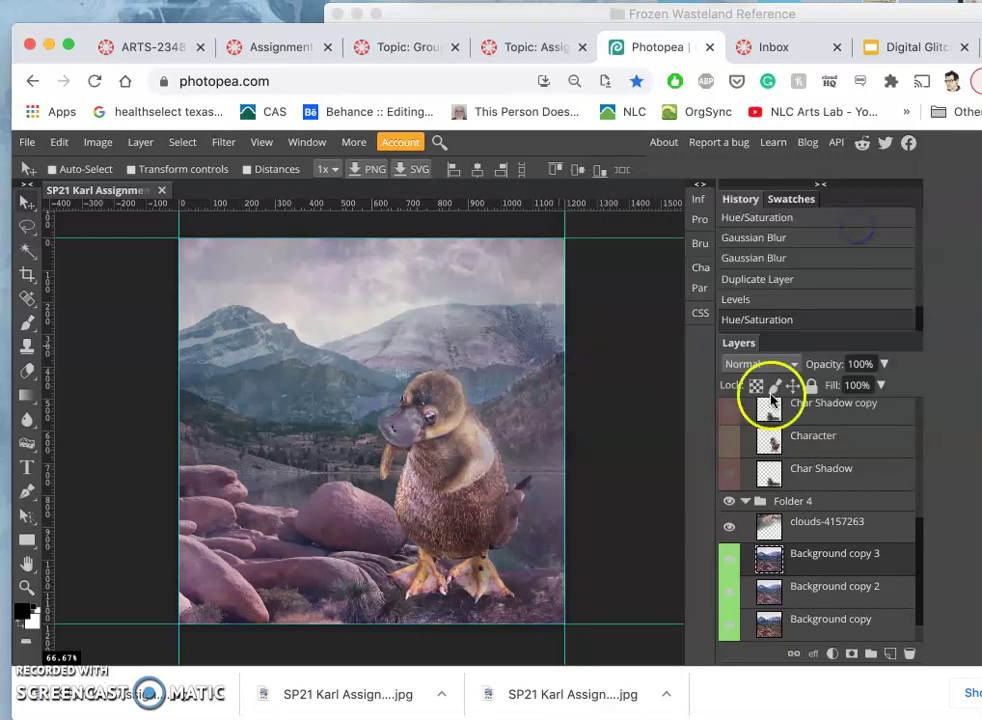
Toggle Background copy 3 to compare, then set the clouds-4157263 layer to 50% opacity
click(730, 560)
click(730, 562)
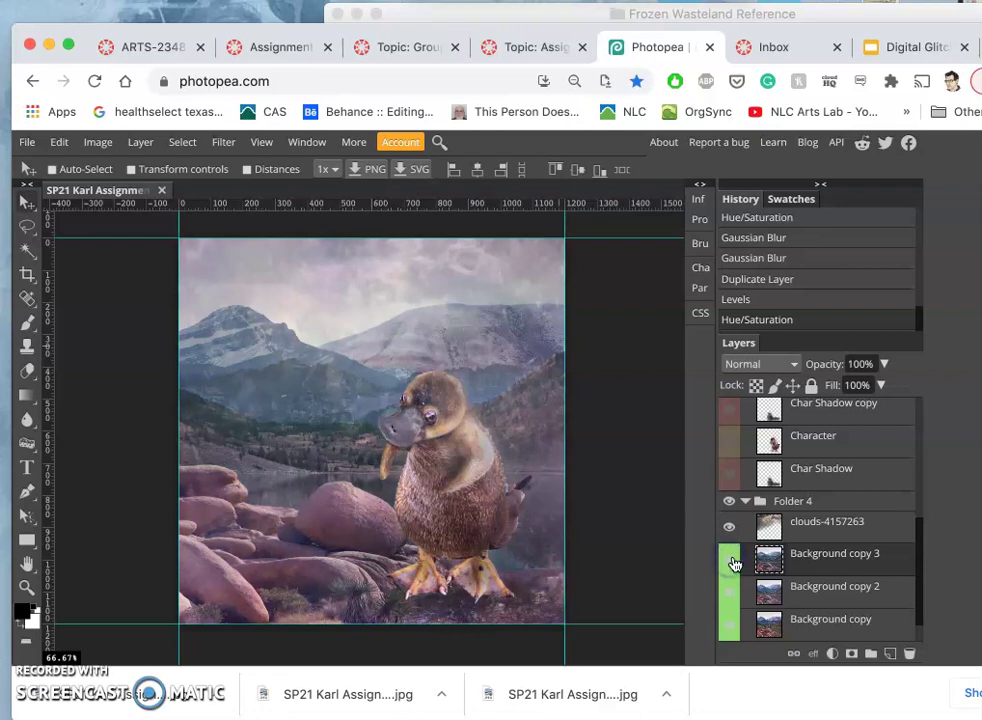
click(731, 562)
click(731, 562)
click(793, 556)
click(808, 528)
click(884, 364)
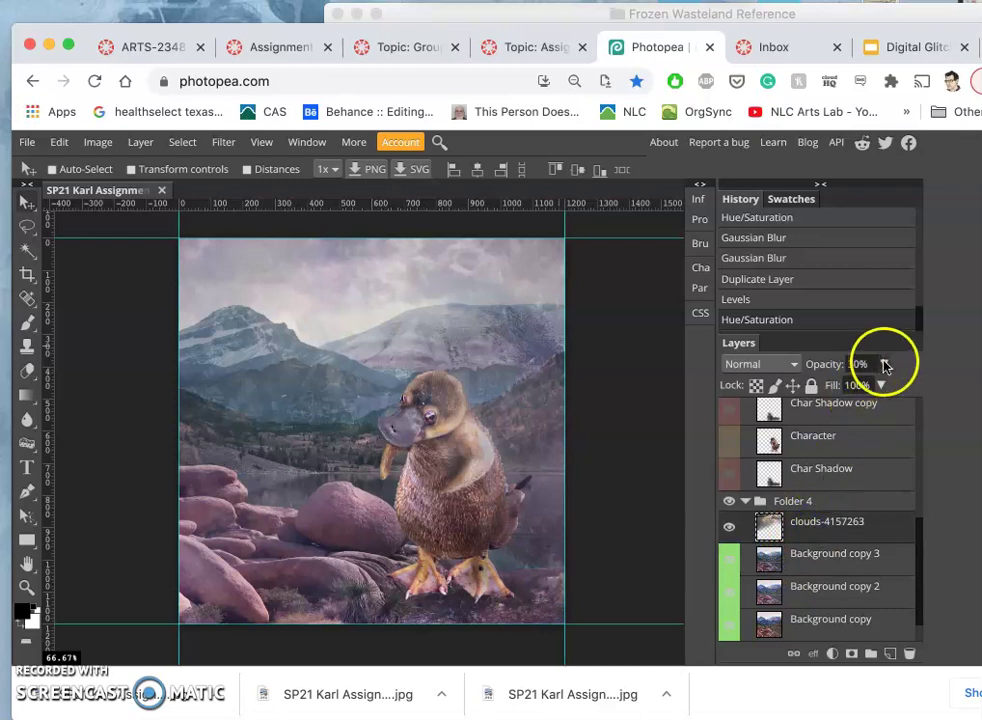
click(857, 388)
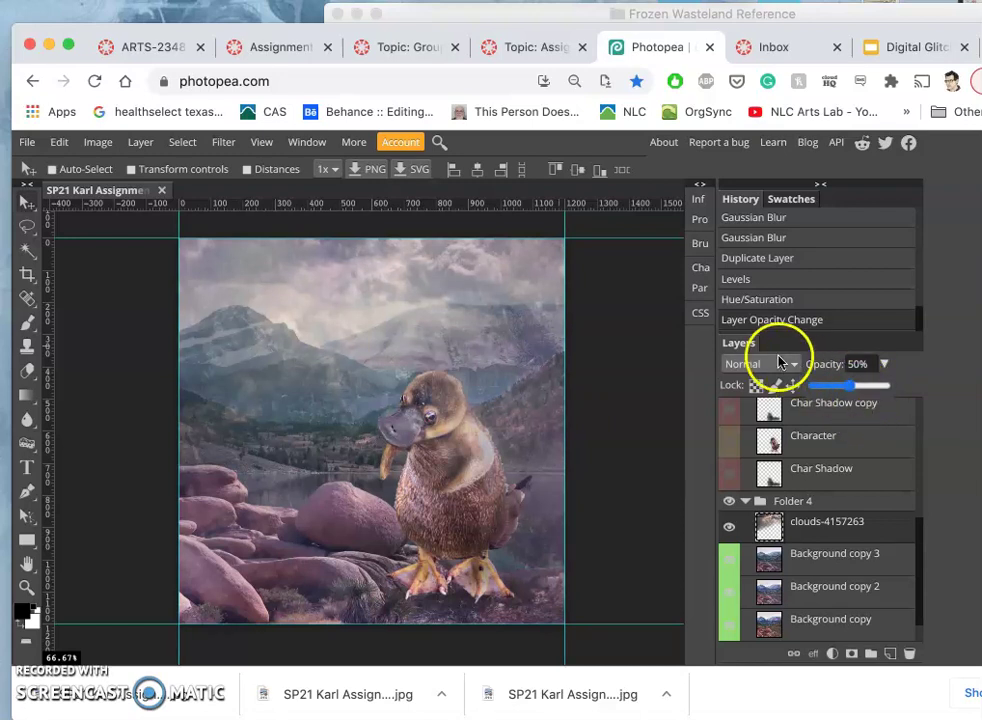
Duplicate Character copy 2 and Char Shadow copy 2, hide the old copies, and select Character copy 3
key(ctrl+j)
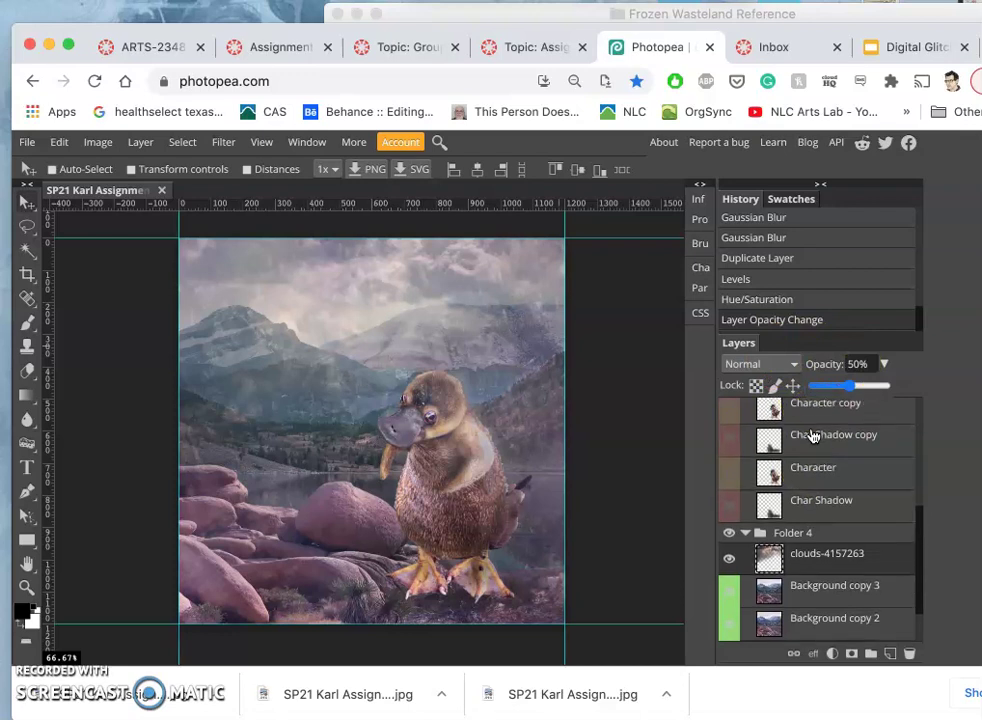
scroll(813, 437, up, 2)
scroll(813, 437, up, 2)
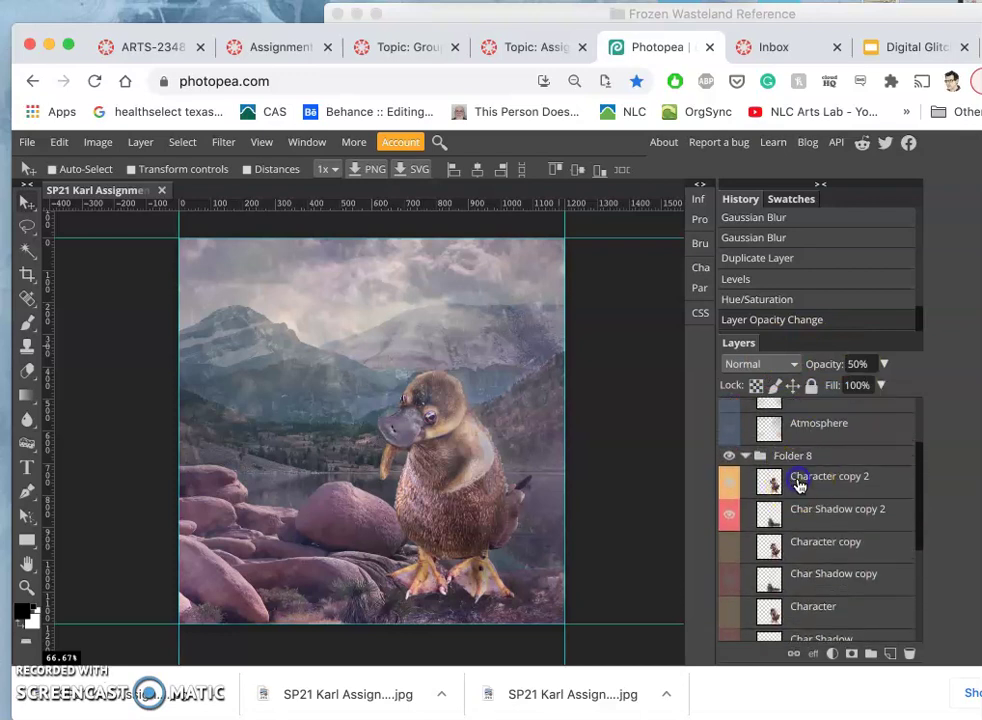
click(799, 486)
click(804, 514)
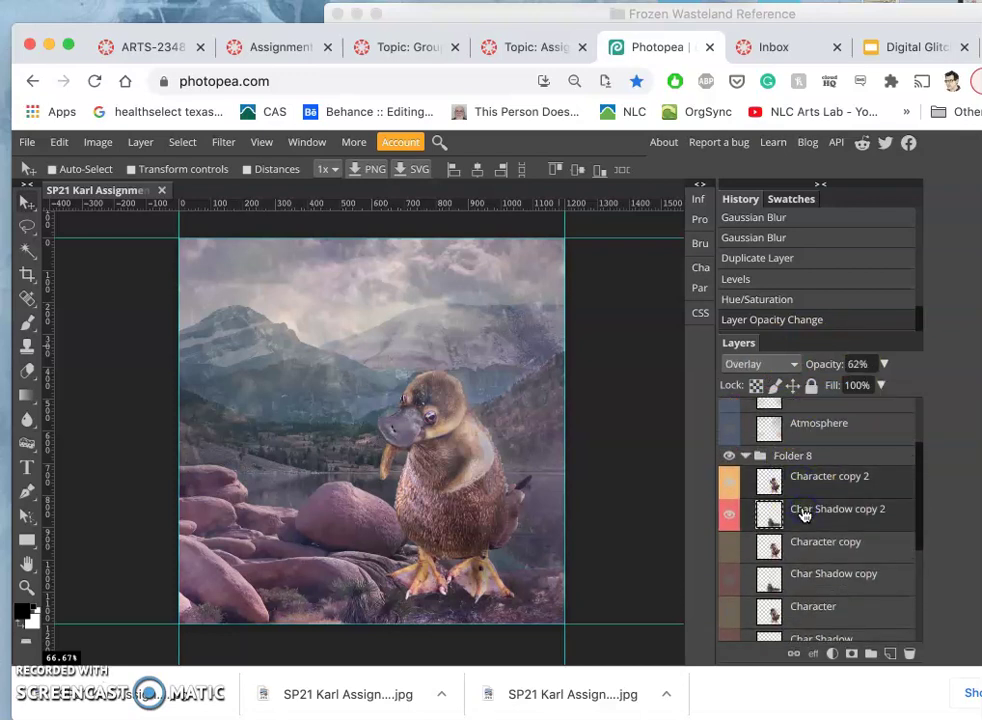
key(ctrl+j)
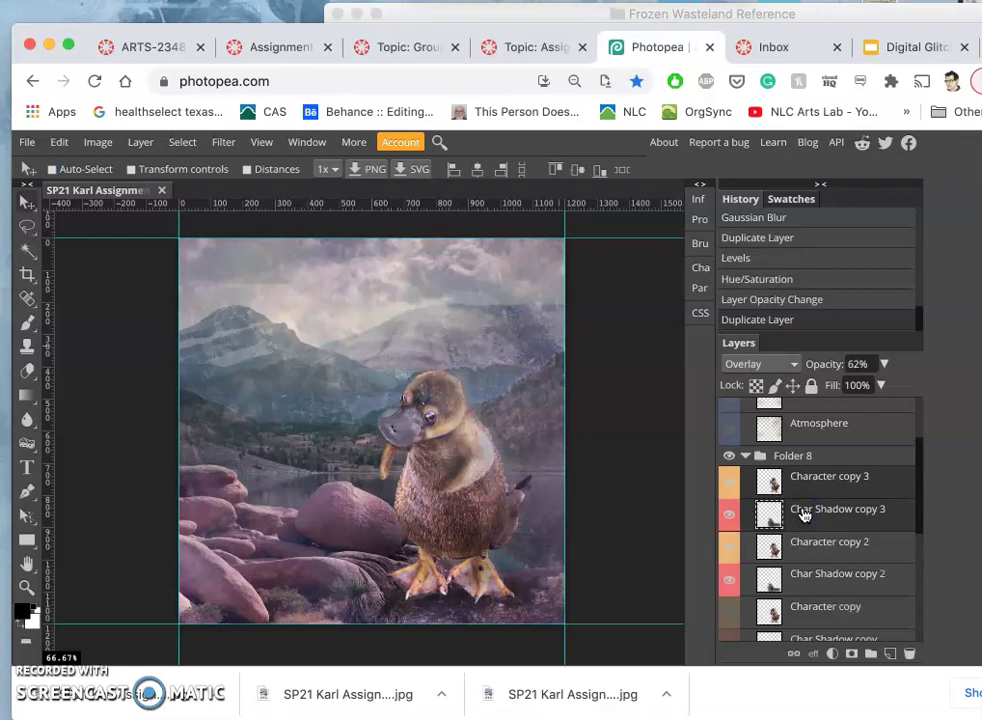
click(730, 563)
click(731, 579)
click(729, 582)
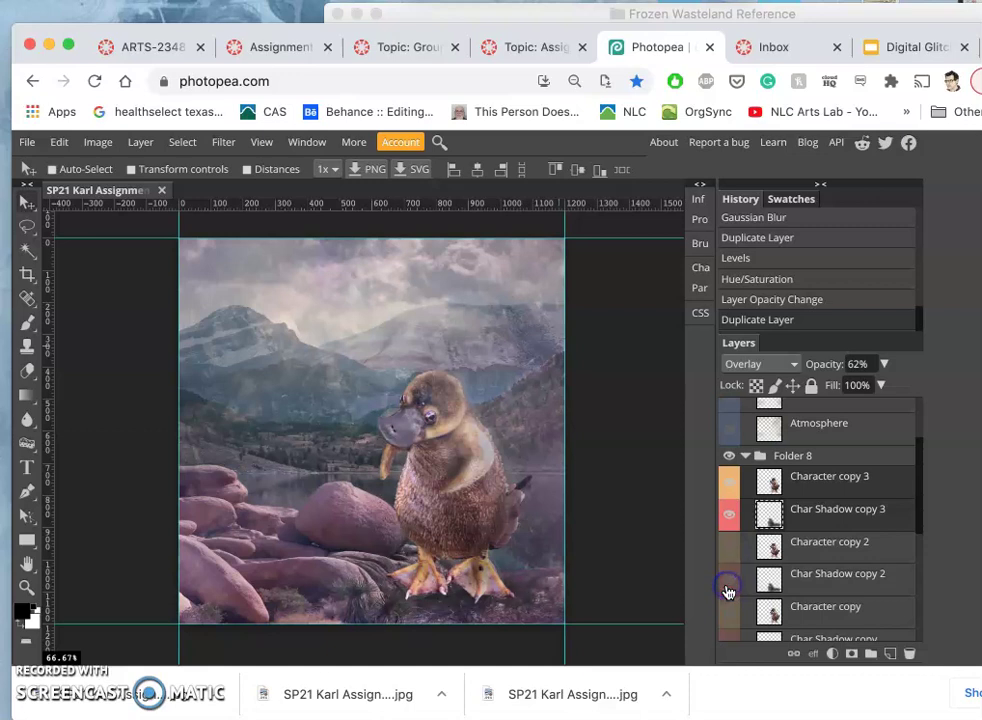
click(808, 484)
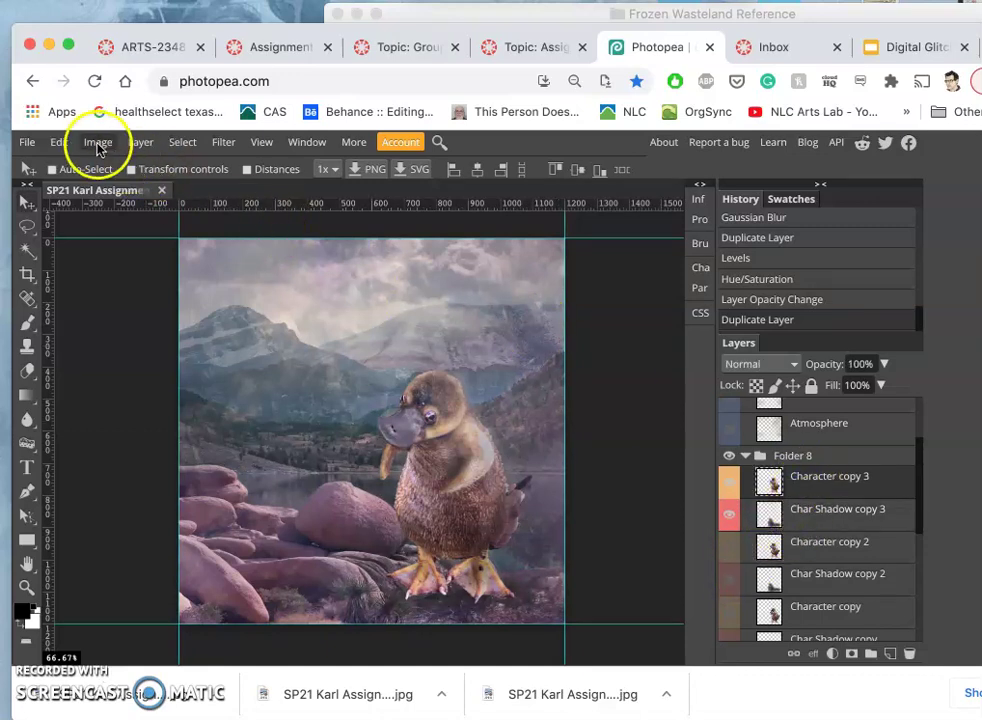
Start a Puppet Warp on Character copy 3, pinning the hand, bill, chest, wing and feet
click(62, 145)
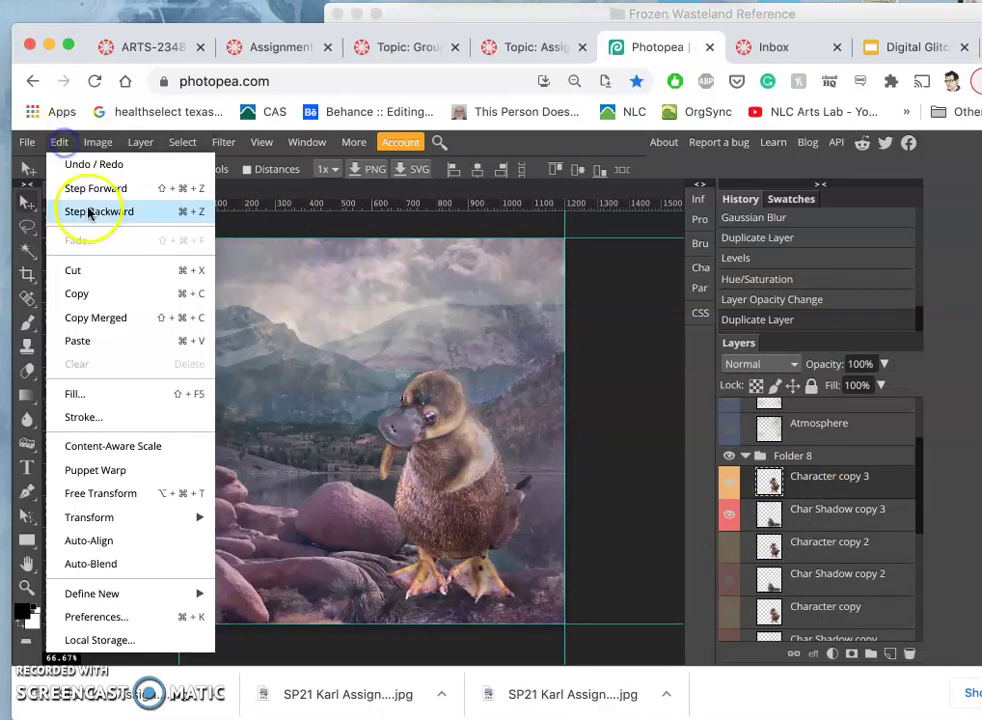
click(103, 470)
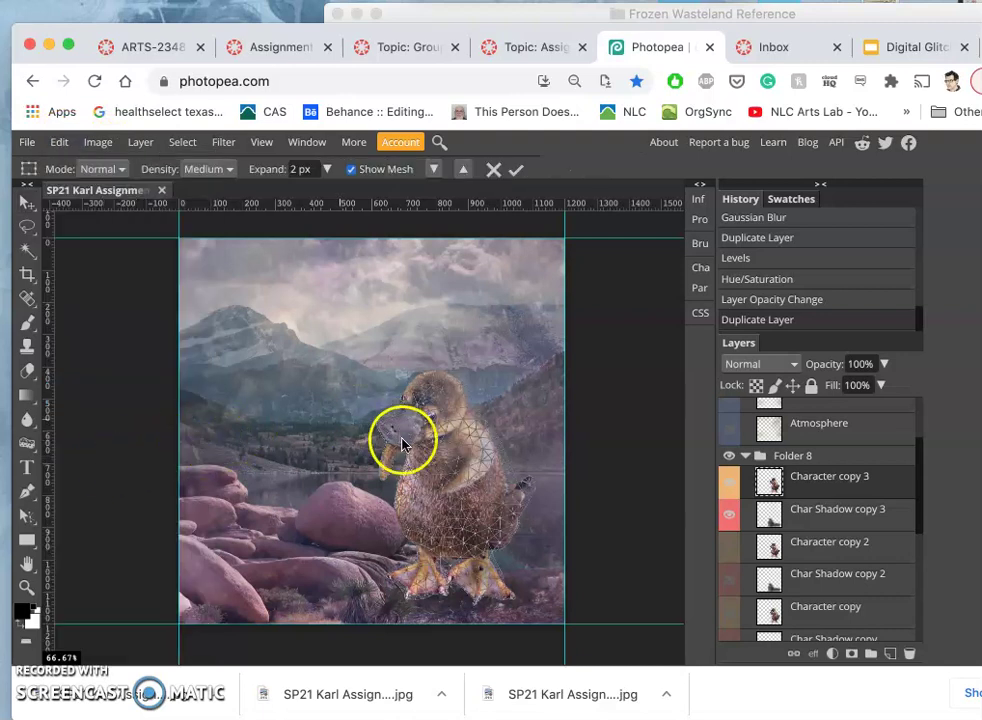
click(384, 473)
click(386, 431)
click(487, 442)
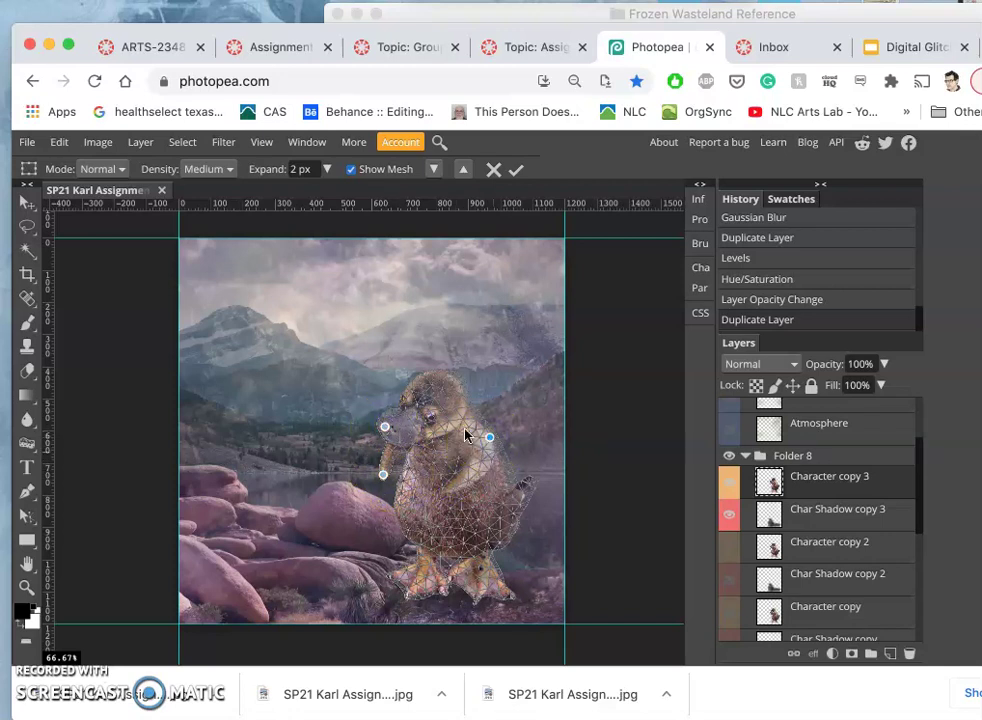
click(528, 490)
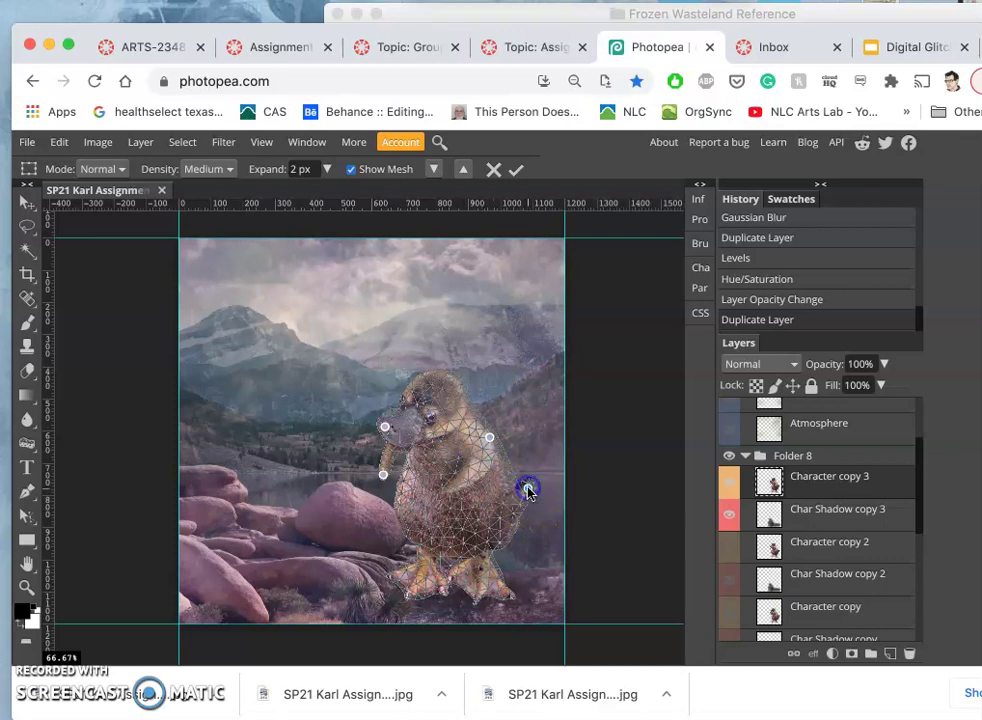
click(501, 584)
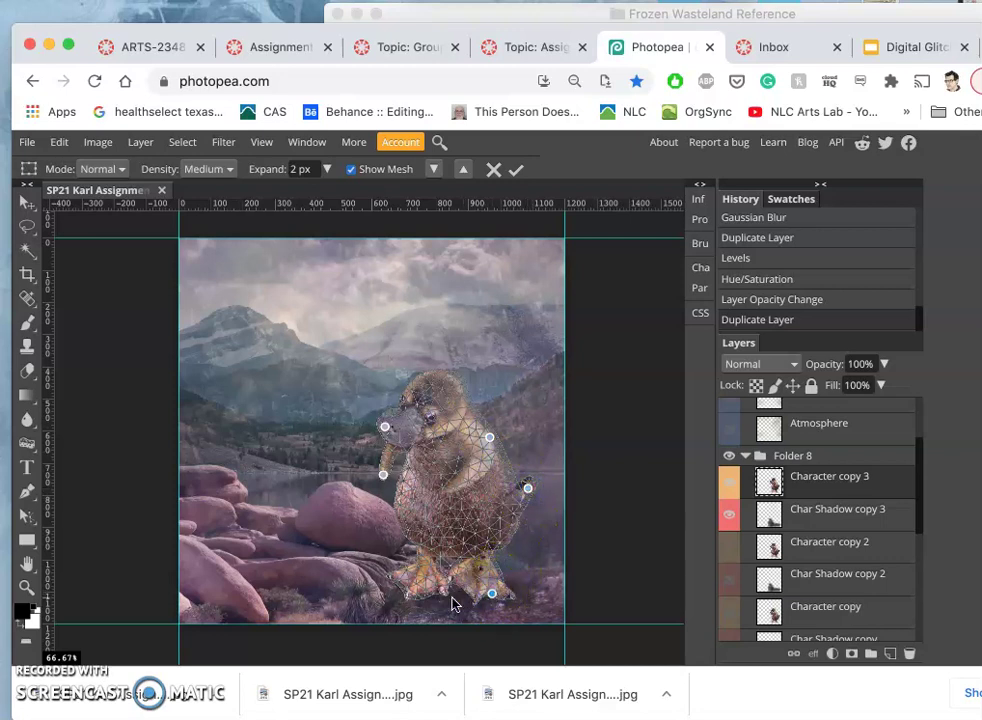
click(400, 590)
Drag pins to bend the lower body up, nudge the hand and bill, and bend the head down
drag(400, 592, 435, 545)
click(384, 475)
drag(388, 479, 391, 479)
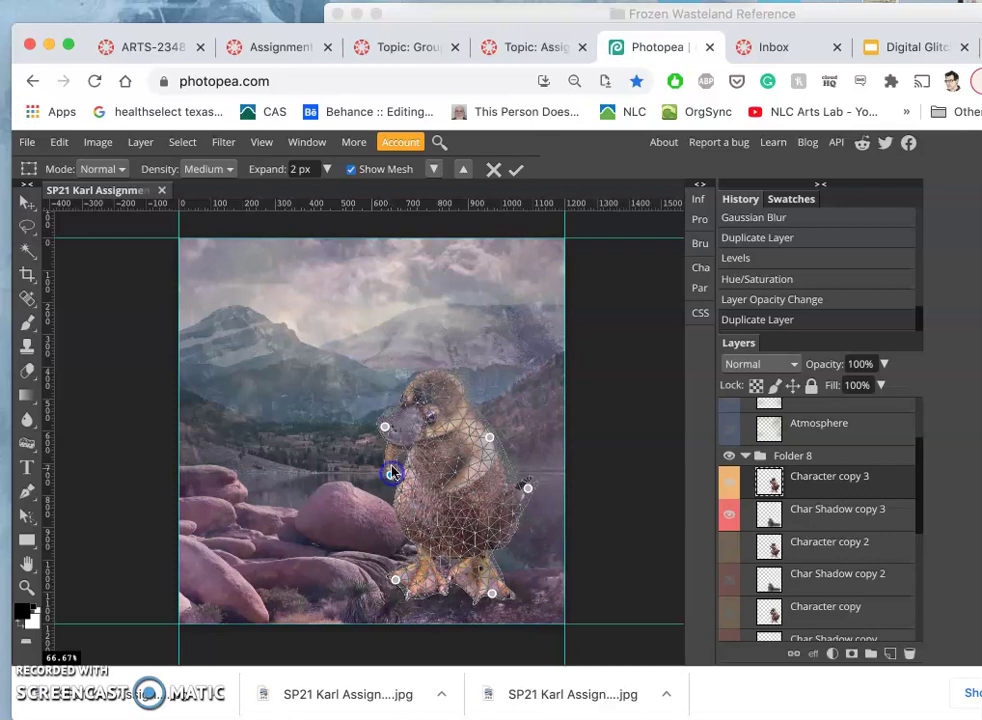
drag(384, 427, 384, 417)
drag(468, 409, 491, 442)
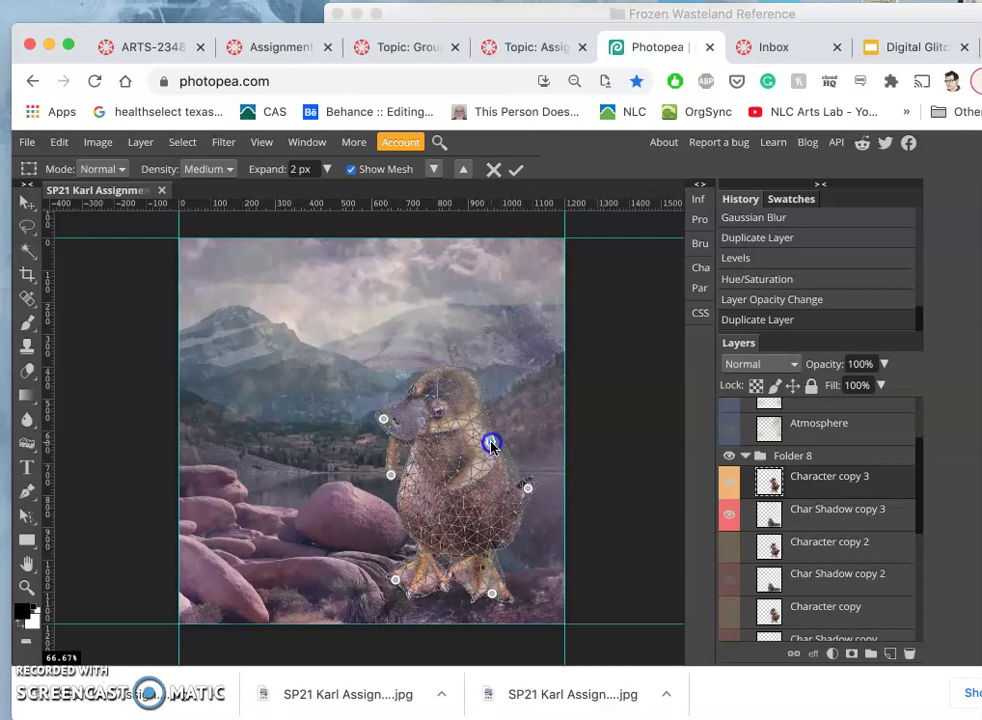